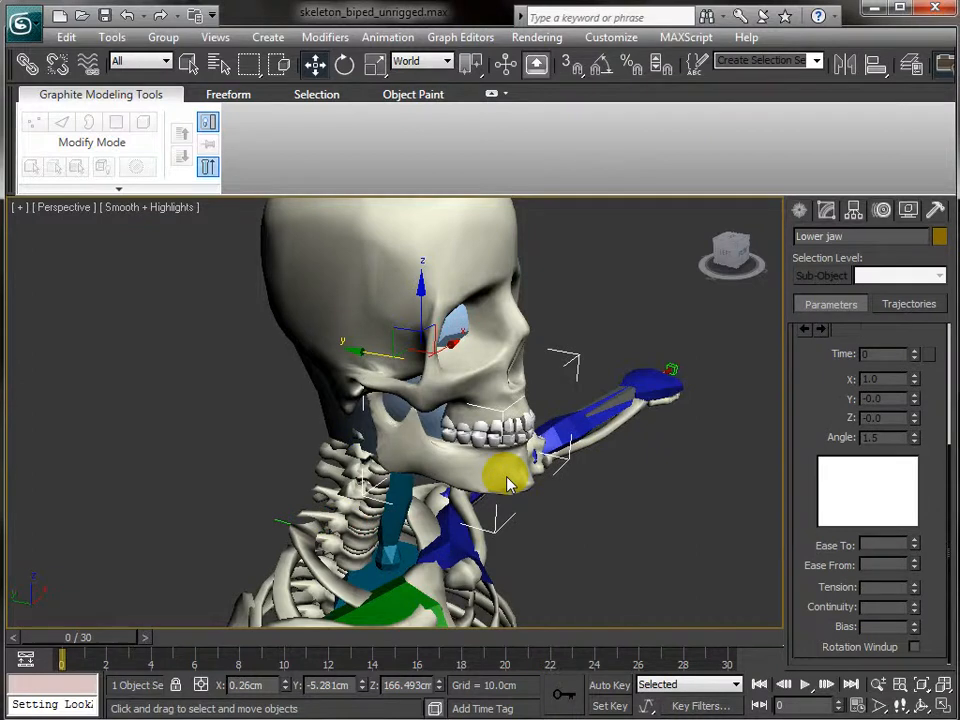
Try rotating the lower jaw open, undo the rotation and clear the selection.
key(e)
drag(482, 343, 349, 423)
key(ctrl+z)
click(640, 514)
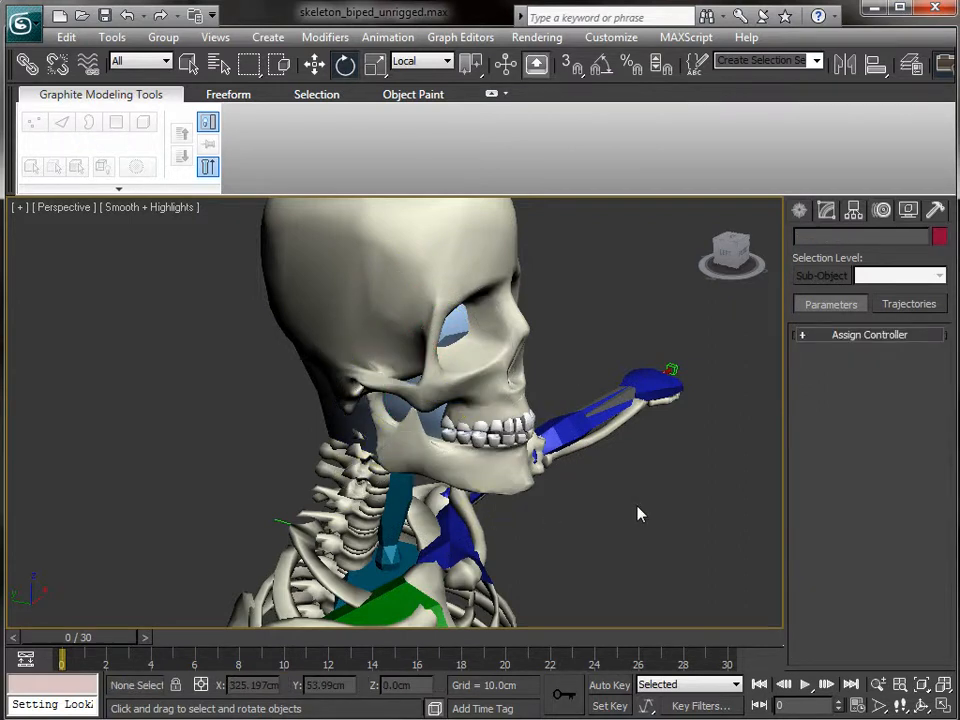
Create a Point helper with Cross display and a size of 20 cm on the grid in front of the skeleton's feet.
scroll(639, 514, down, 12)
alt+middle_drag(523, 540, 520, 458)
scroll(530, 495, up, 6)
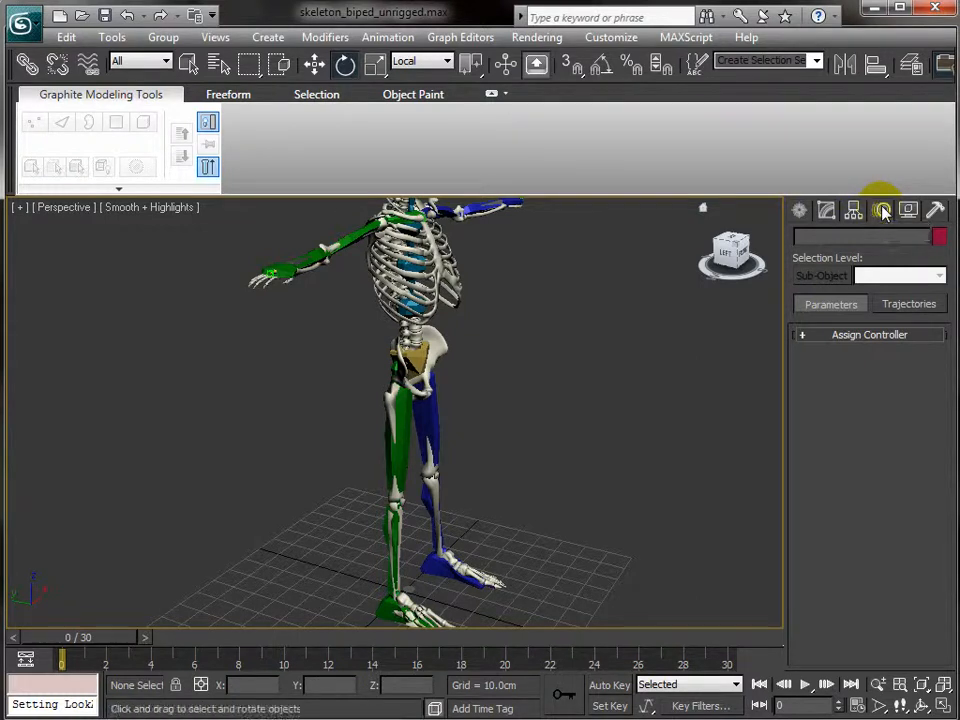
click(800, 216)
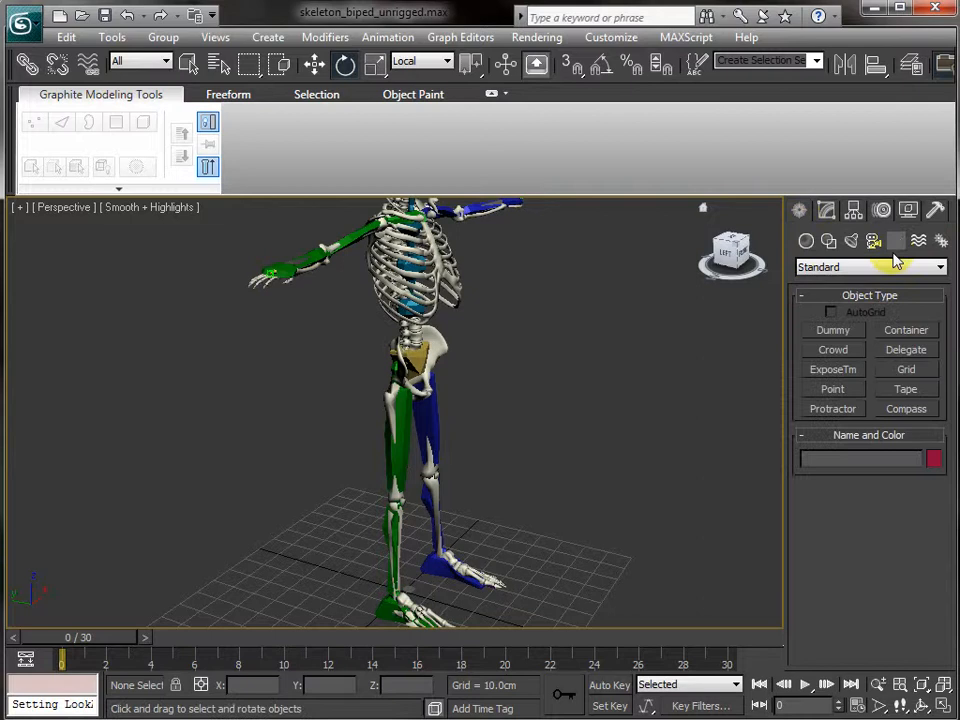
click(832, 389)
alt+middle_drag(553, 536, 508, 570)
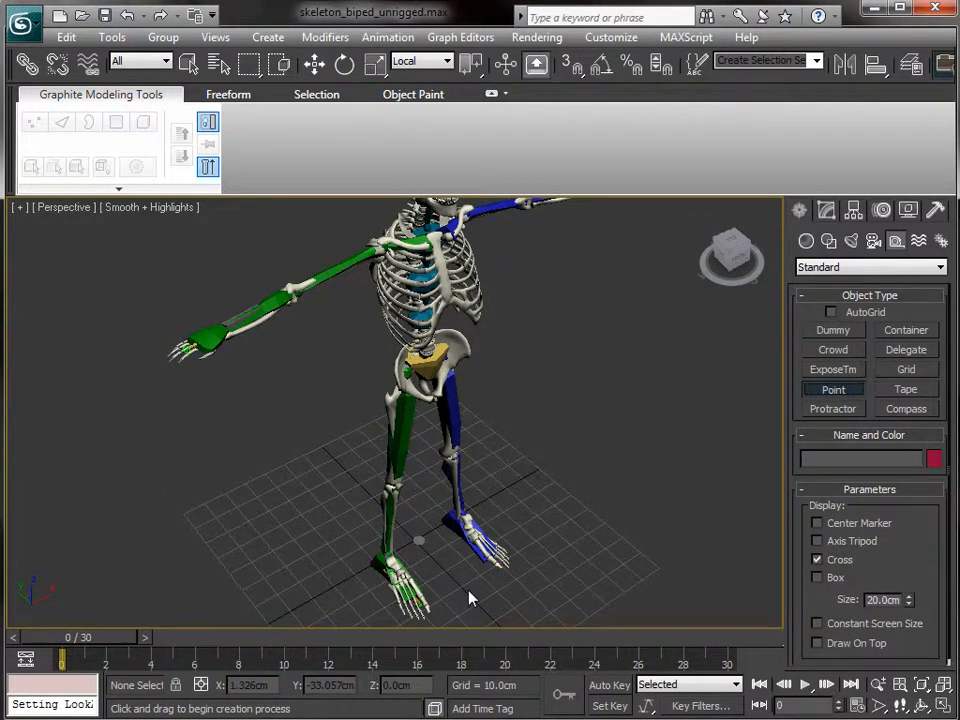
click(473, 603)
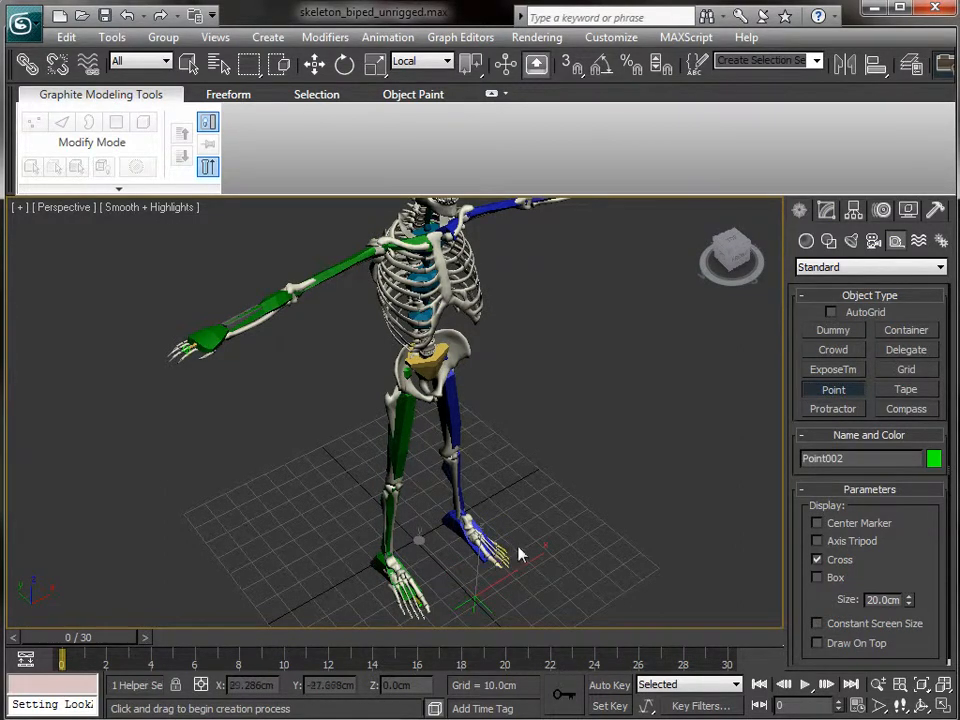
Centre the point helper sideways by setting its world X position to 0 cm.
key(w)
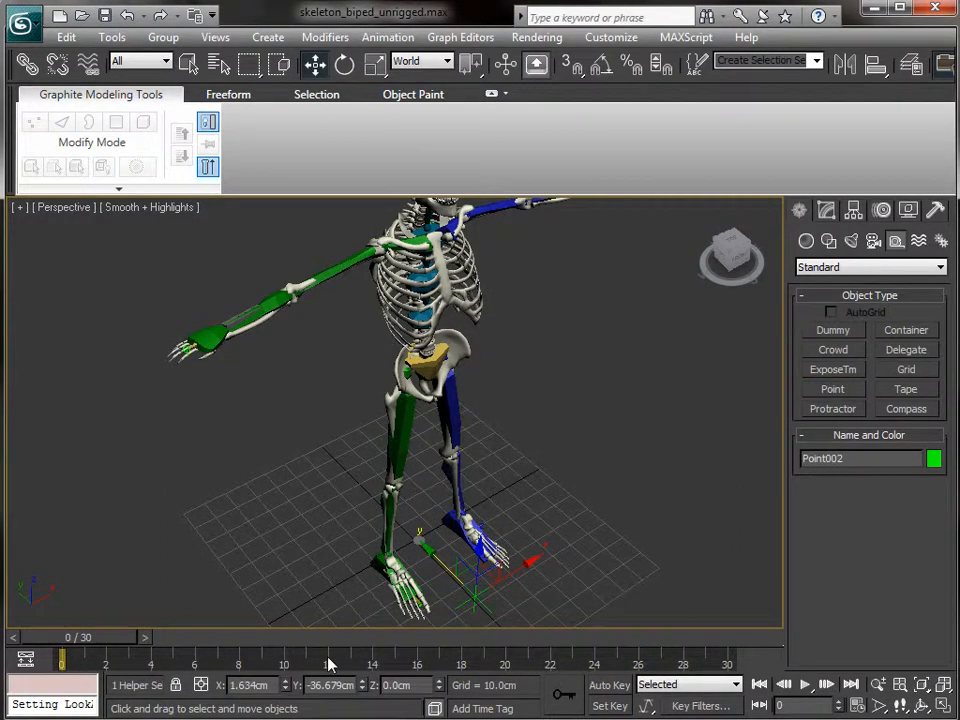
double_click(272, 685)
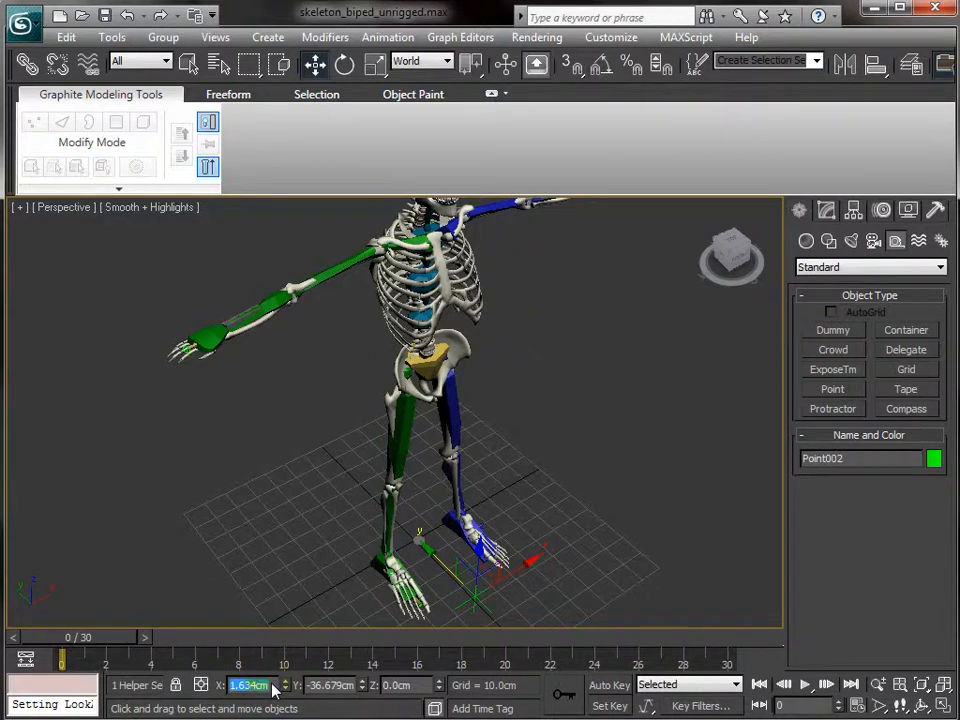
text(0)
key(Tab)
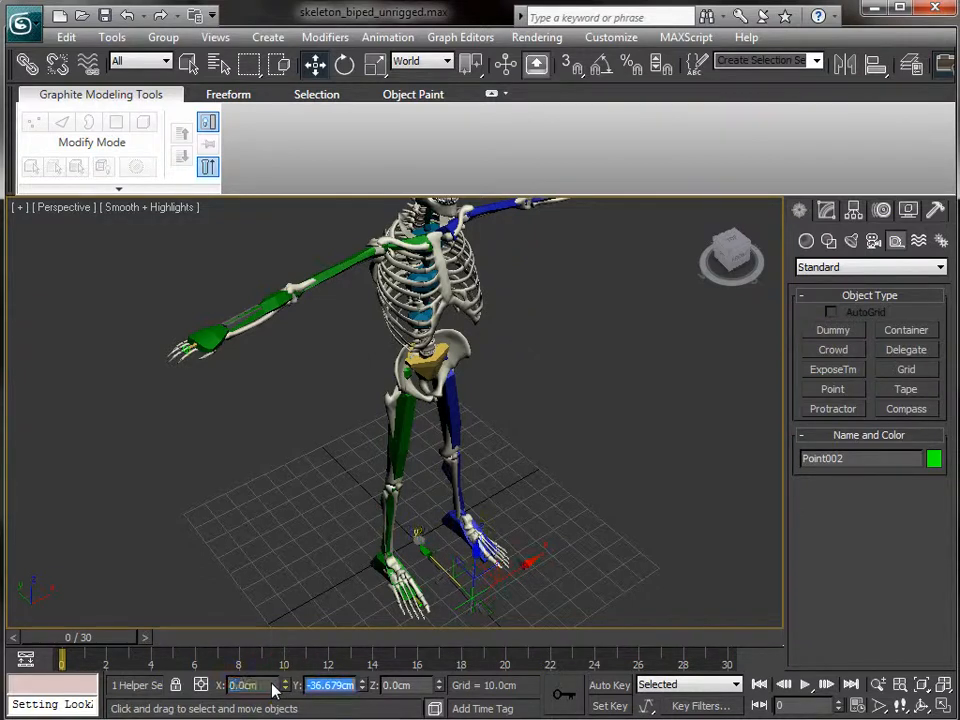
Raise the point helper above the skeleton's head, to a height of about 220.5 cm.
alt+middle_drag(557, 532, 645, 457)
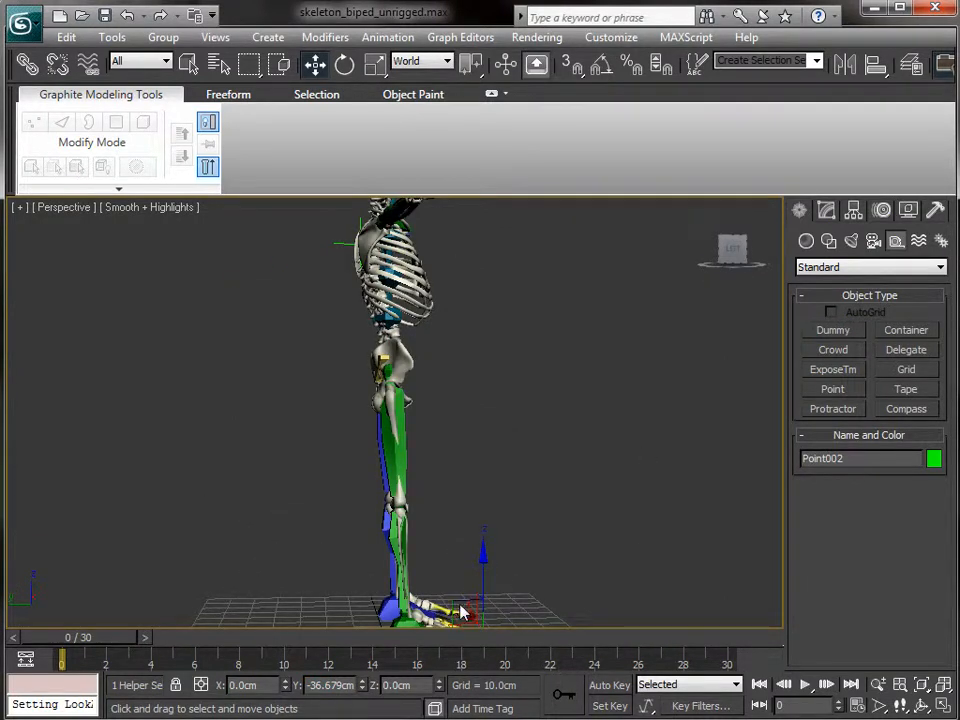
click(484, 567)
click(484, 610)
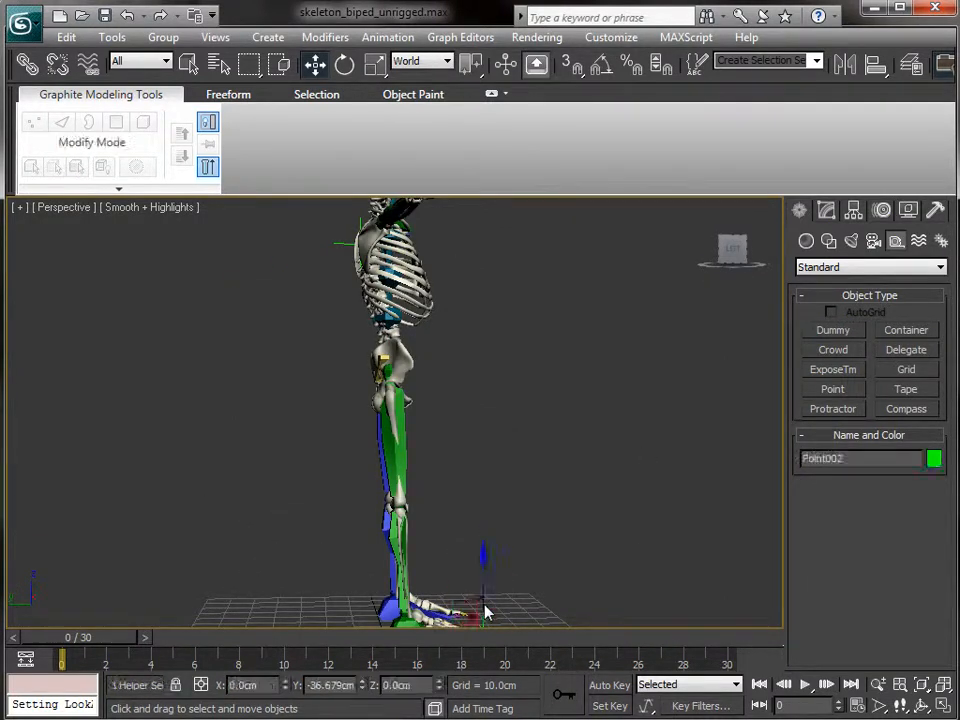
drag(484, 575, 520, 193)
alt+middle_drag(536, 291, 198, 366)
scroll(224, 330, down, 4)
drag(345, 287, 352, 205)
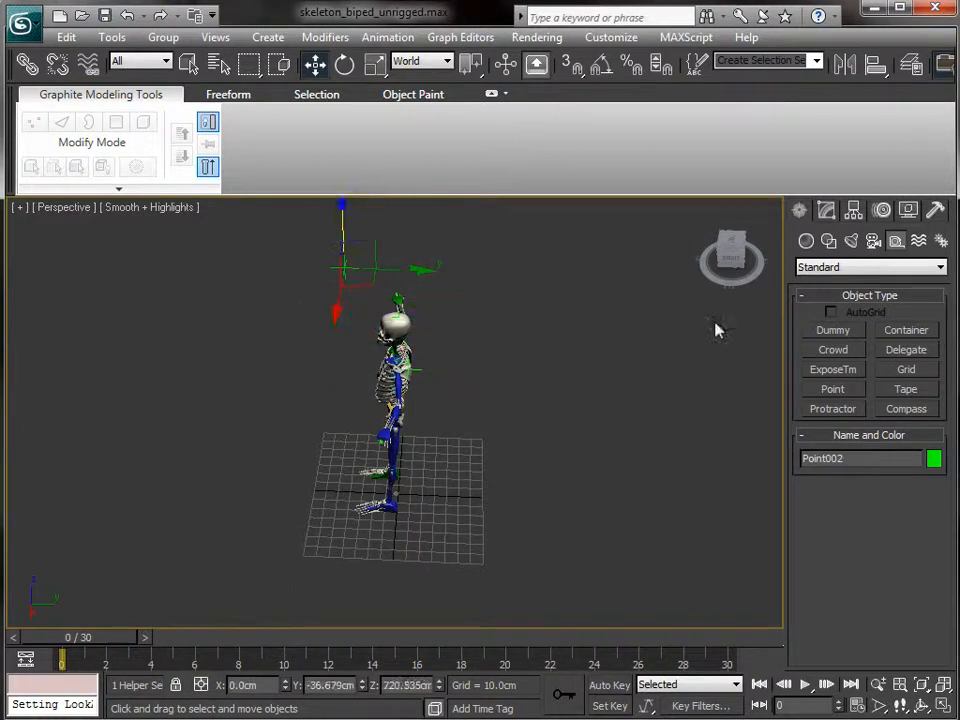
Turn on the Box display for the point helper and add an Attribute Holder modifier to it.
click(826, 210)
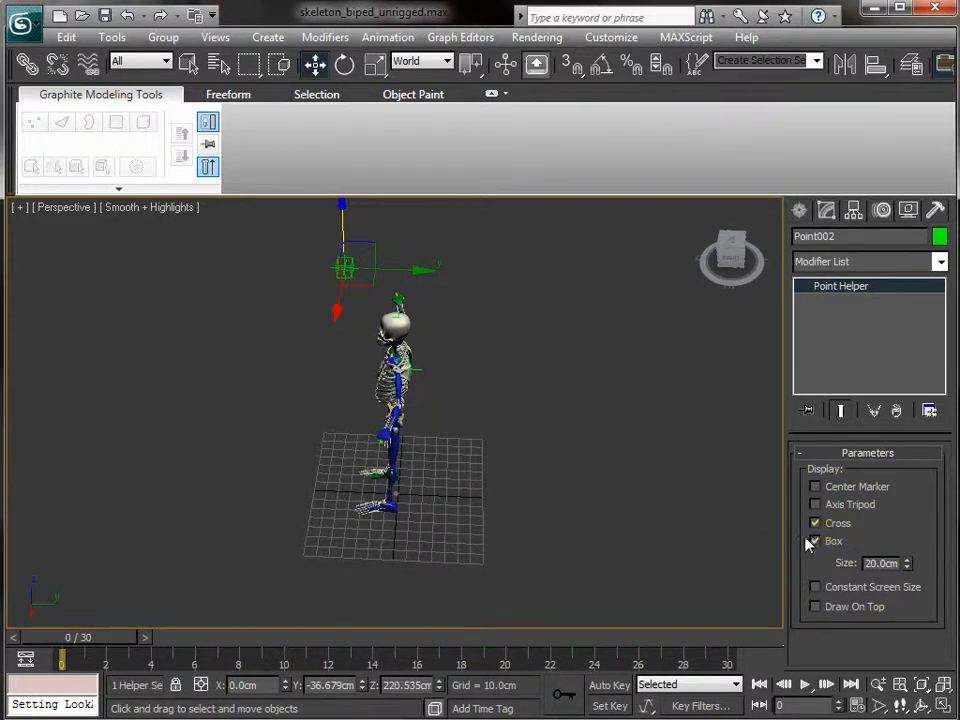
alt+middle_drag(163, 373, 415, 395)
scroll(559, 372, up, 3)
alt+middle_drag(559, 371, 499, 424)
middle_drag(521, 360, 461, 476)
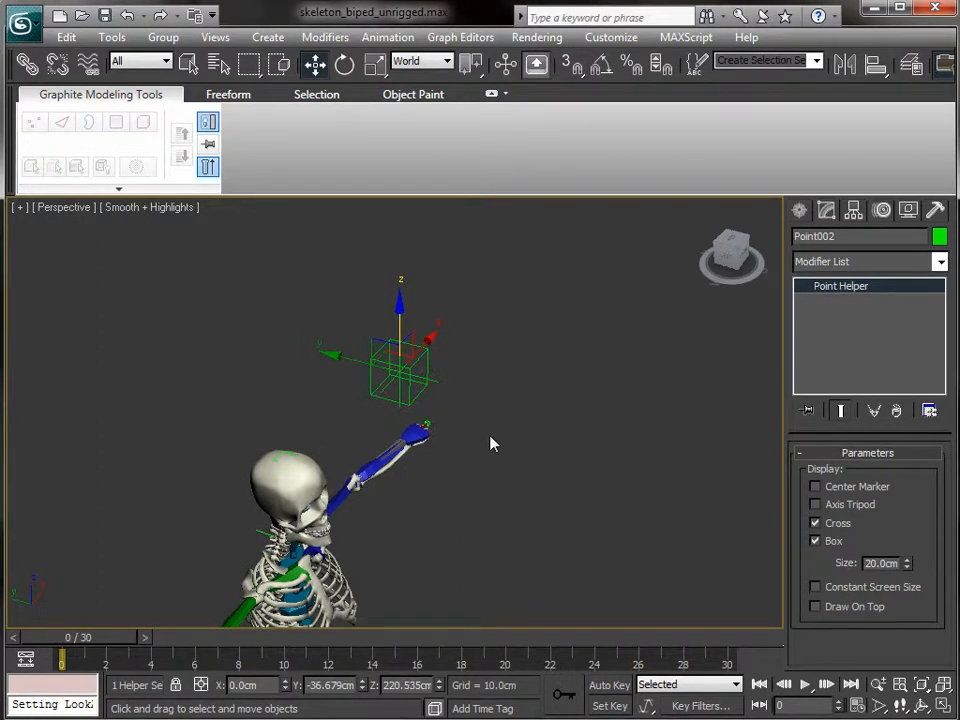
click(939, 261)
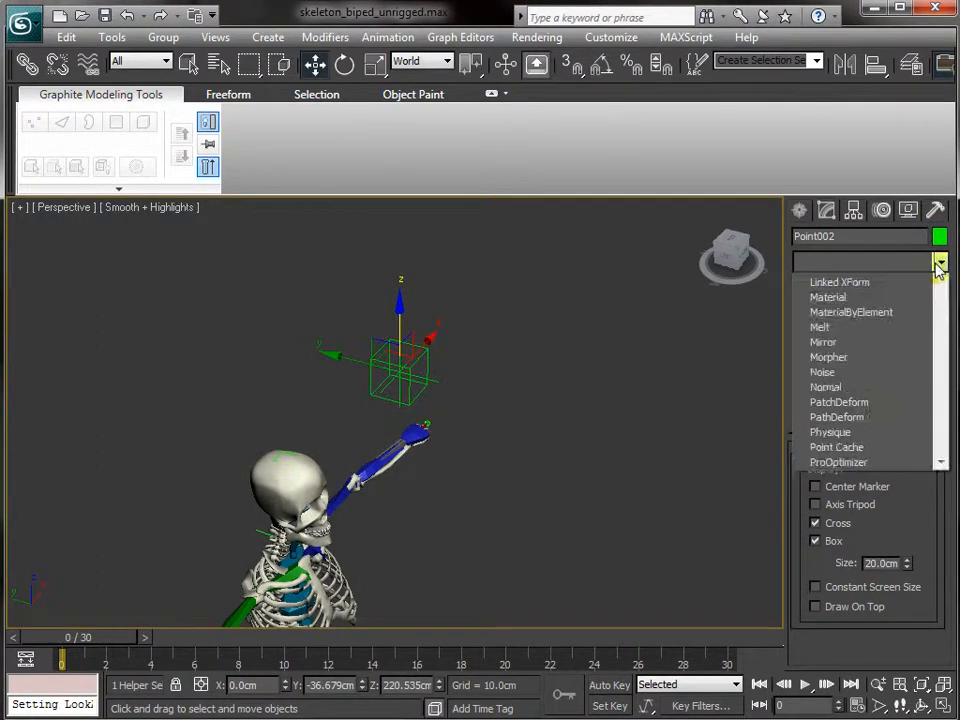
click(847, 461)
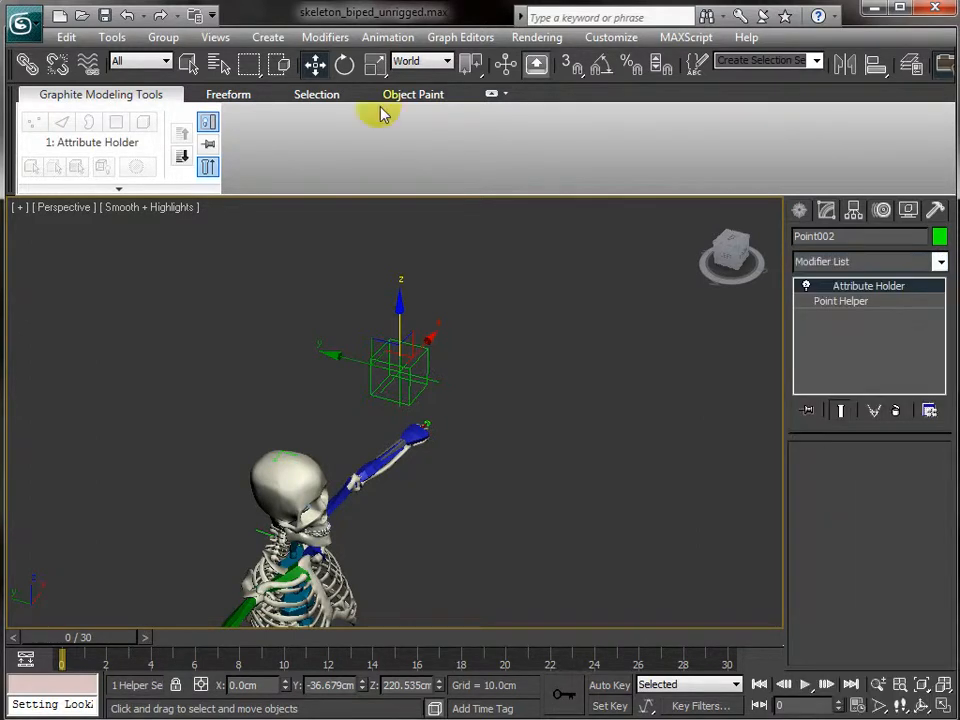
Add a Float spinner attribute named Jaw Open, ranging from 0 to 10, to the Attribute Holder using the Parameter Editor.
click(386, 37)
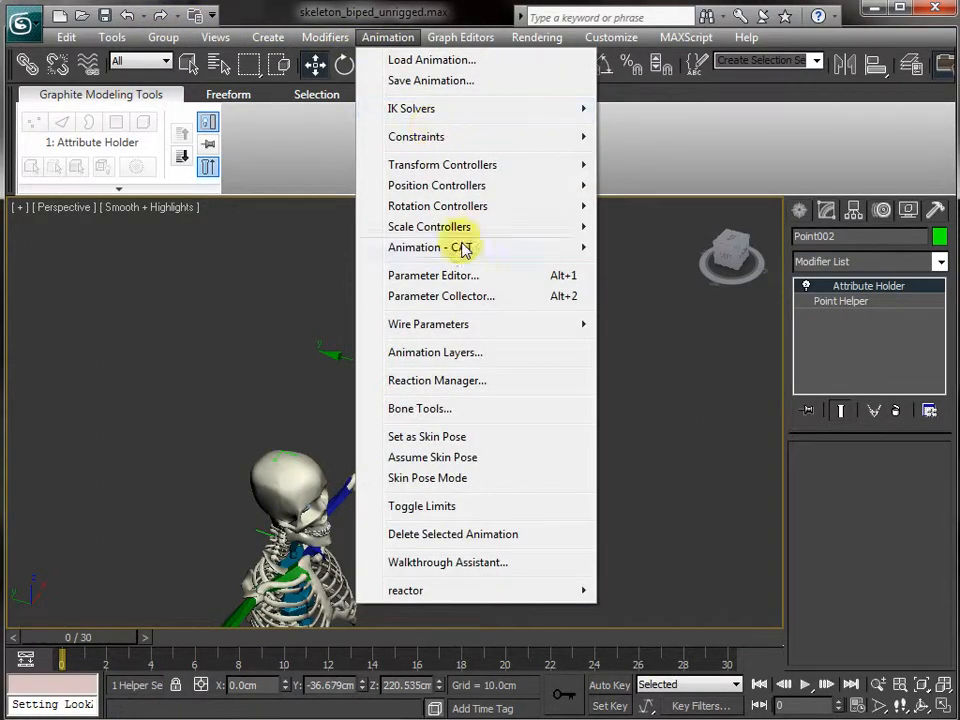
click(499, 275)
drag(343, 208, 397, 90)
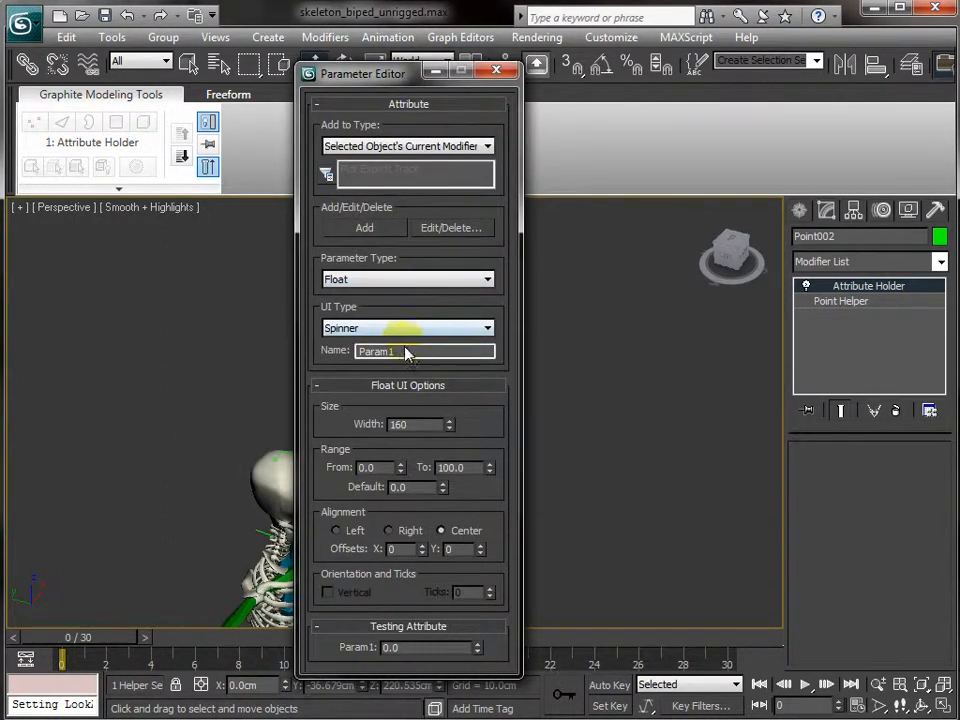
drag(408, 352, 332, 349)
text(Jaw Open)
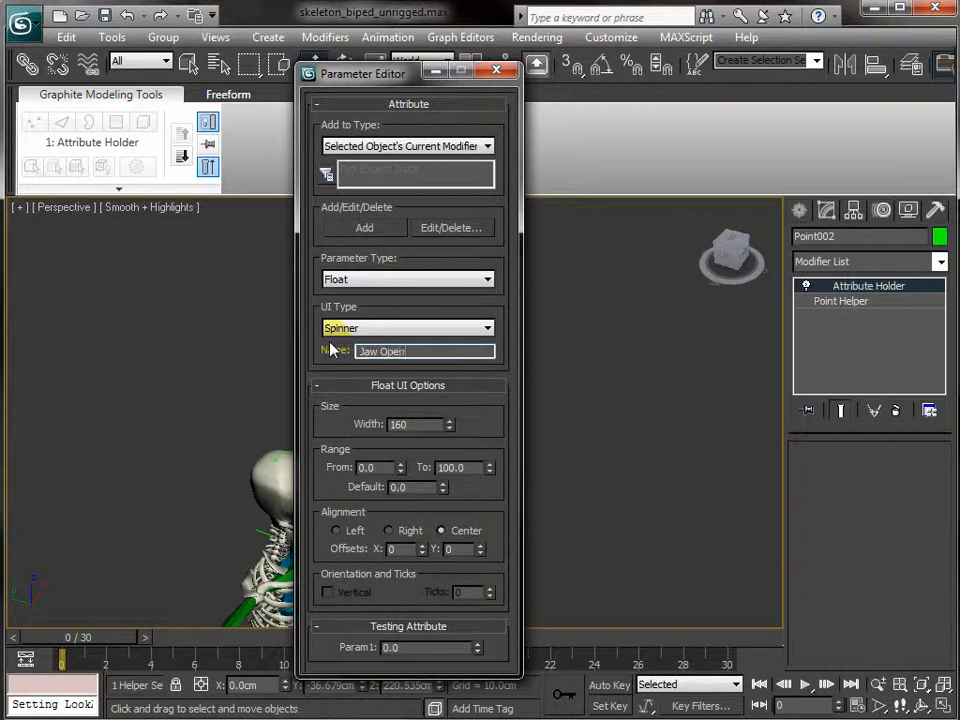
drag(473, 467, 392, 468)
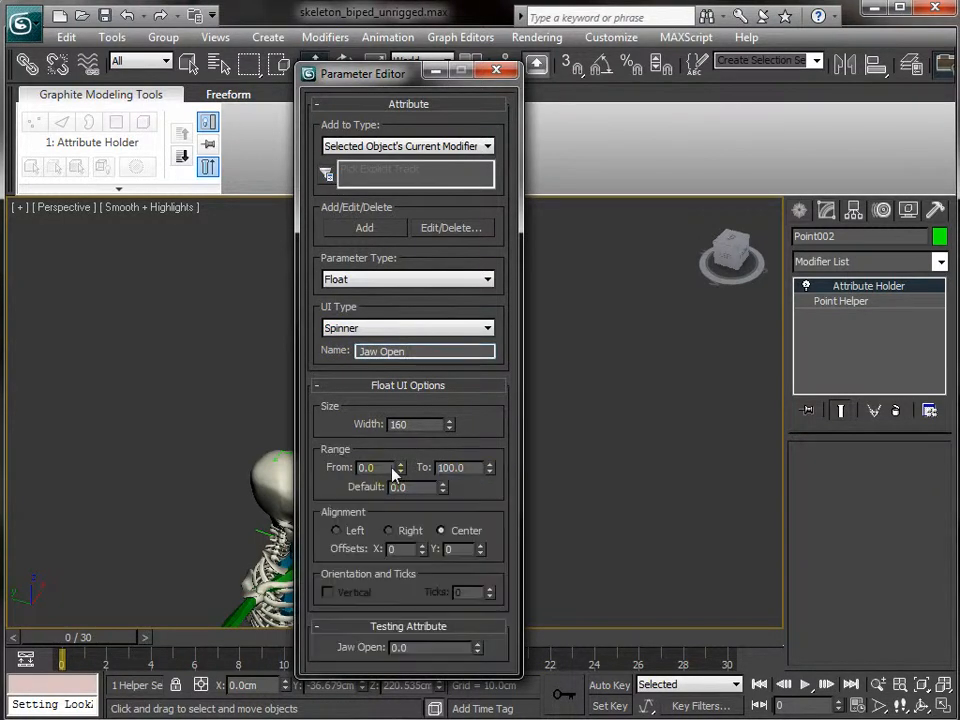
double_click(461, 467)
click(382, 234)
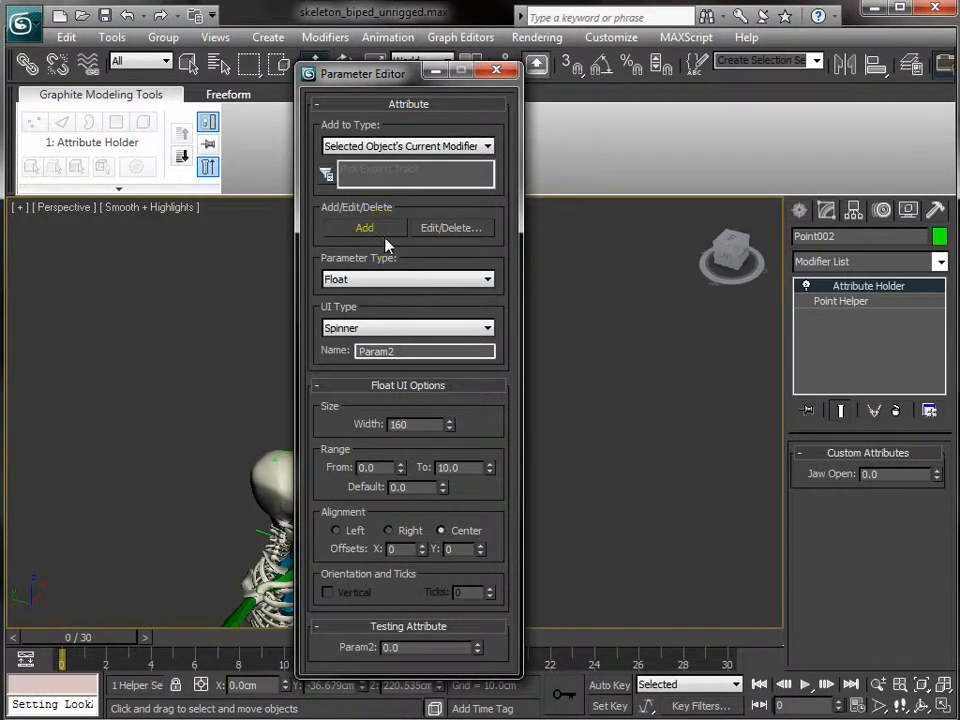
click(510, 69)
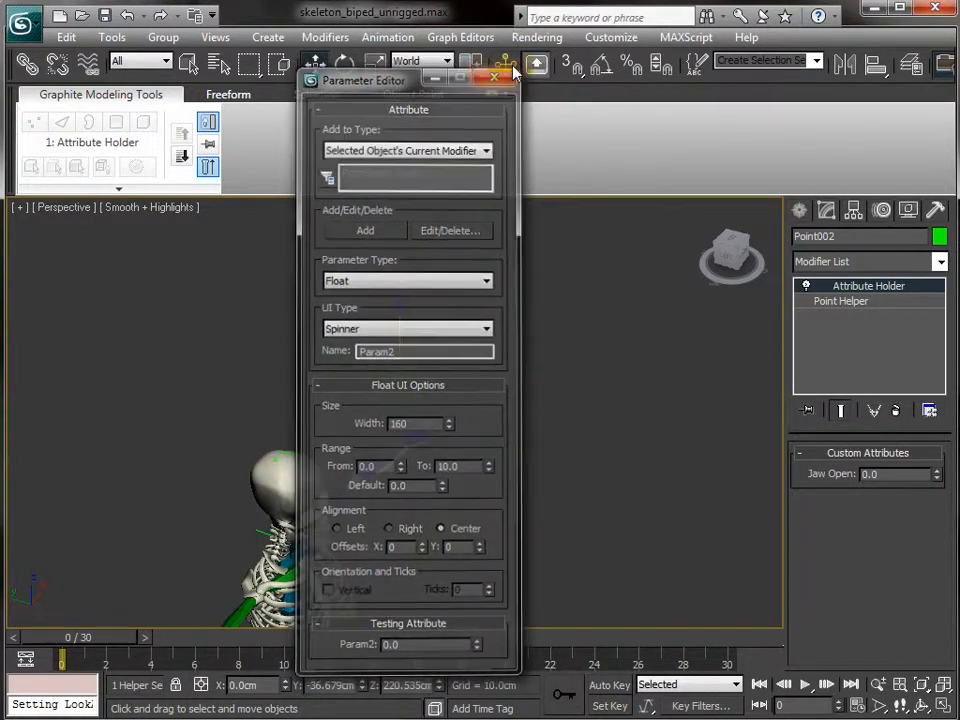
Select the lower jaw and open the Reaction Manager, moving its window clear of the skeleton's head.
alt+middle_drag(369, 461, 460, 528)
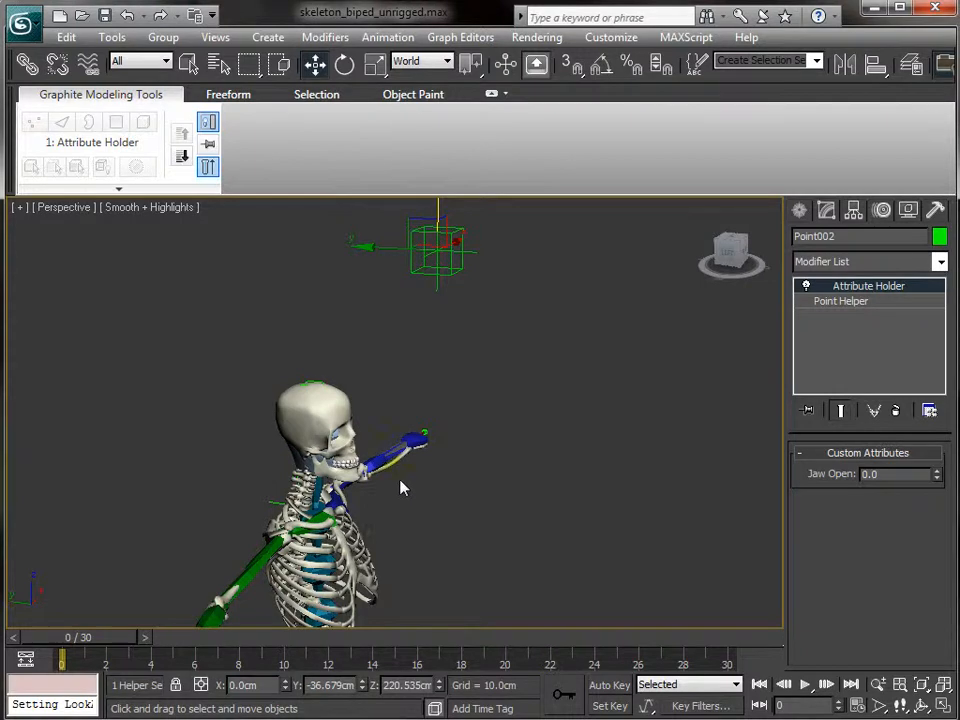
click(345, 482)
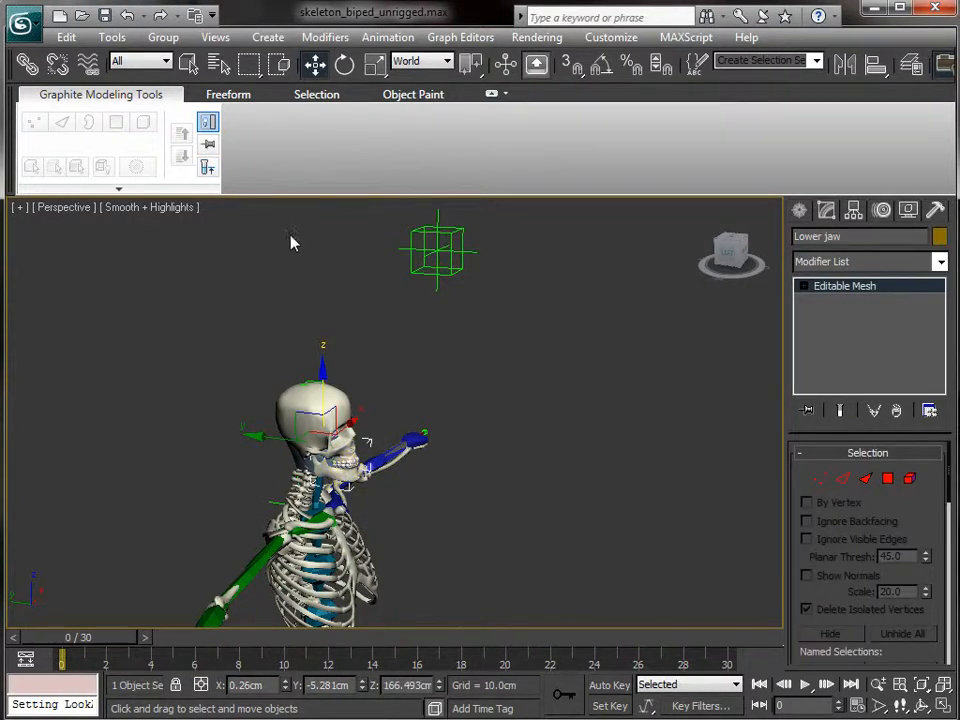
click(389, 40)
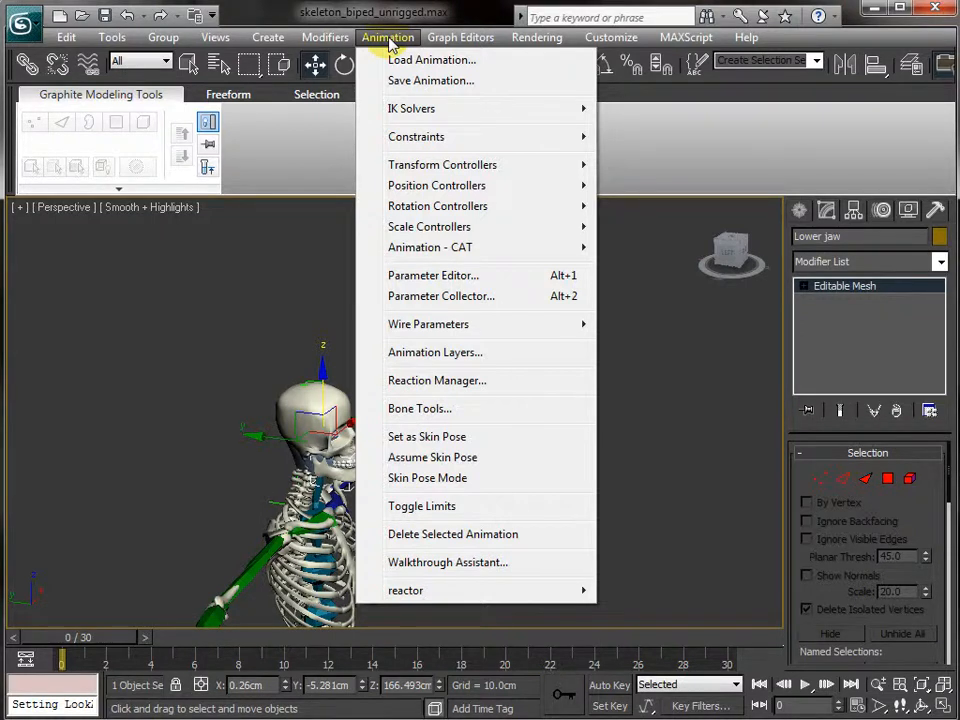
click(456, 380)
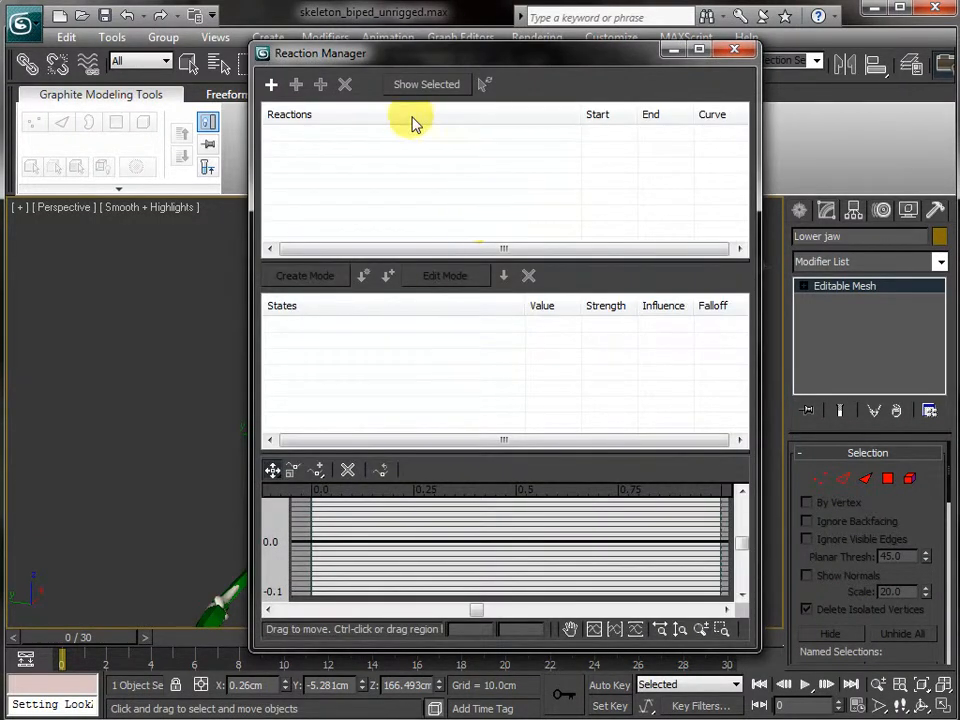
drag(422, 60, 672, 197)
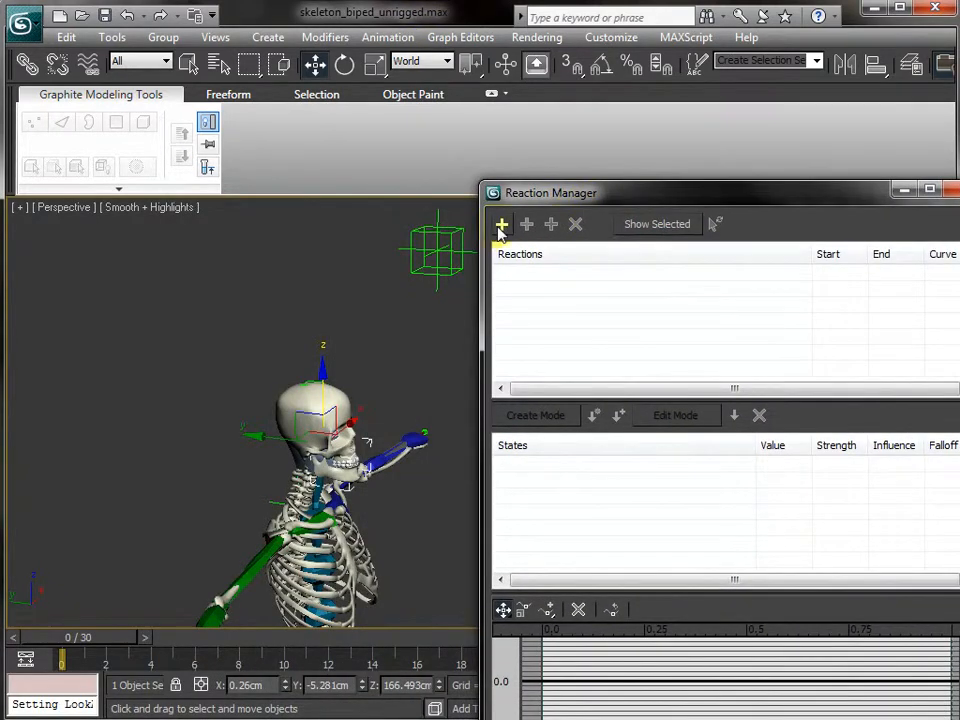
Add the point helper's Jaw Open custom attribute as the reaction master.
click(435, 258)
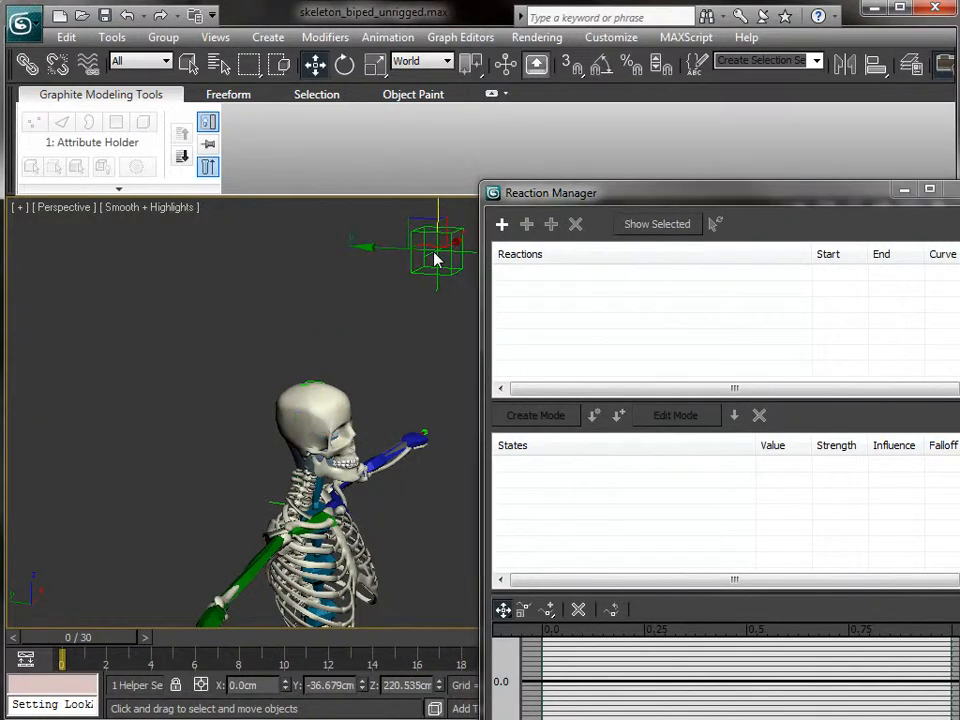
click(501, 226)
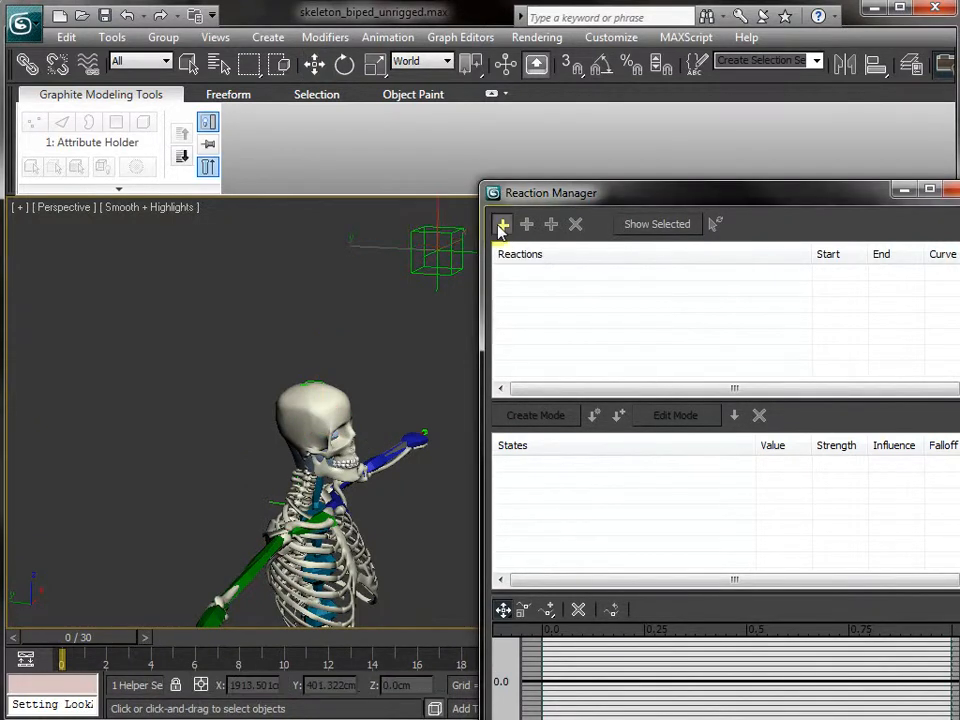
click(438, 243)
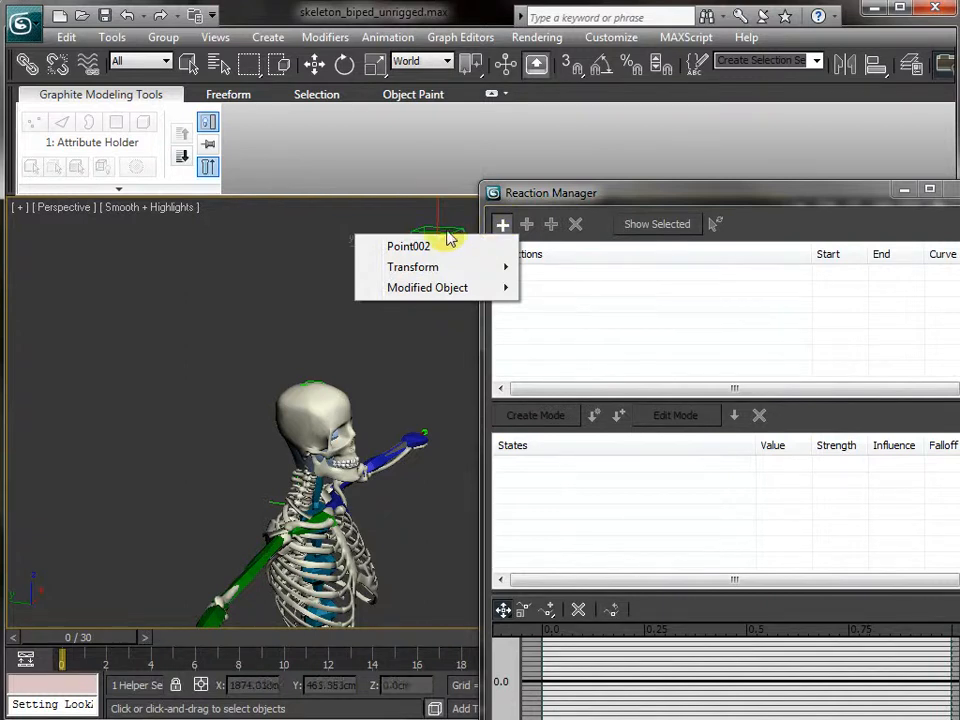
mouse_move(439, 287)
mouse_move(602, 289)
mouse_move(784, 292)
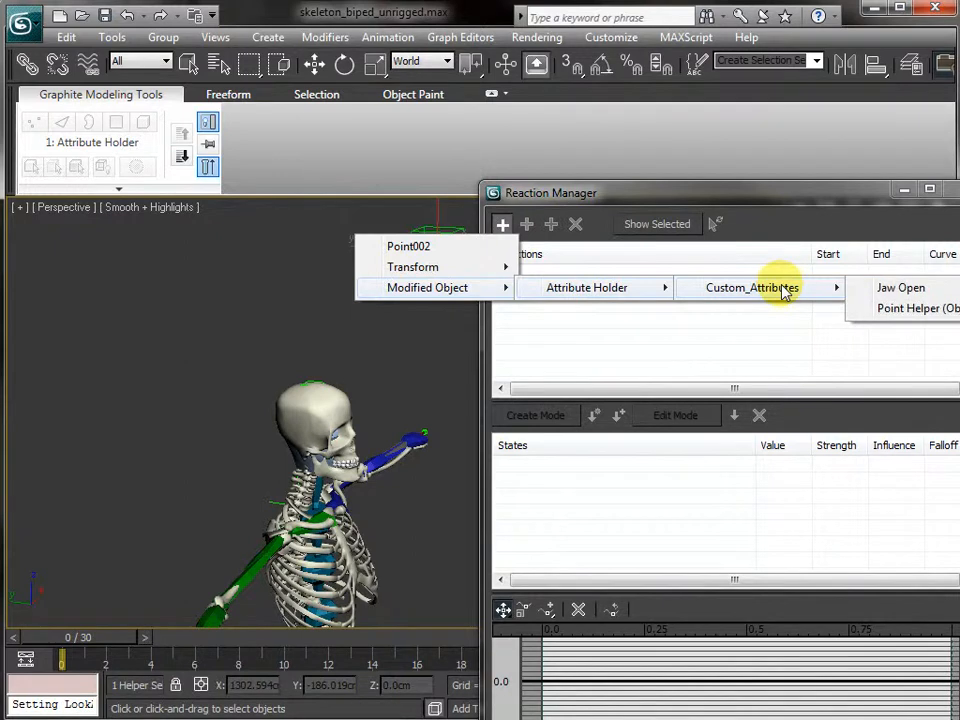
click(890, 290)
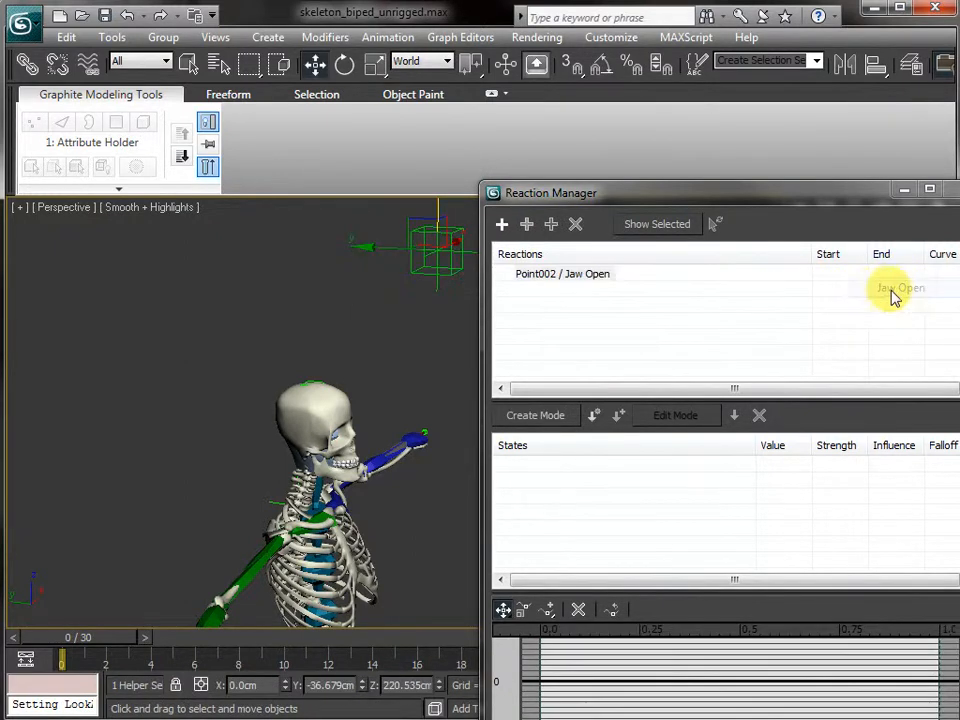
Add the lower jaw's Rotation as the slave of the Jaw Open reaction.
click(530, 225)
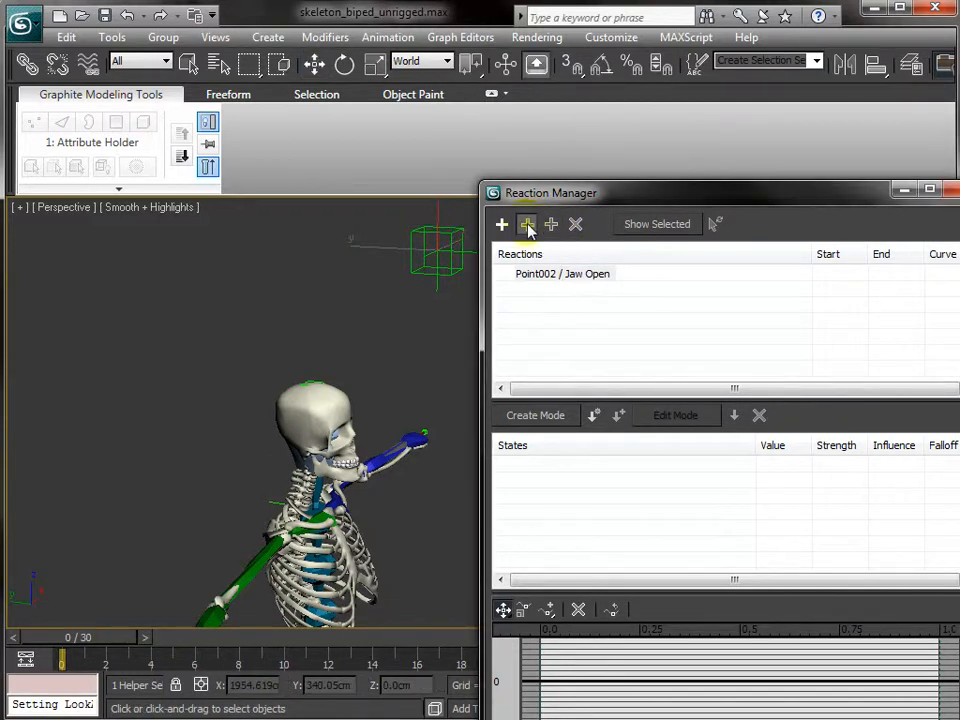
click(330, 475)
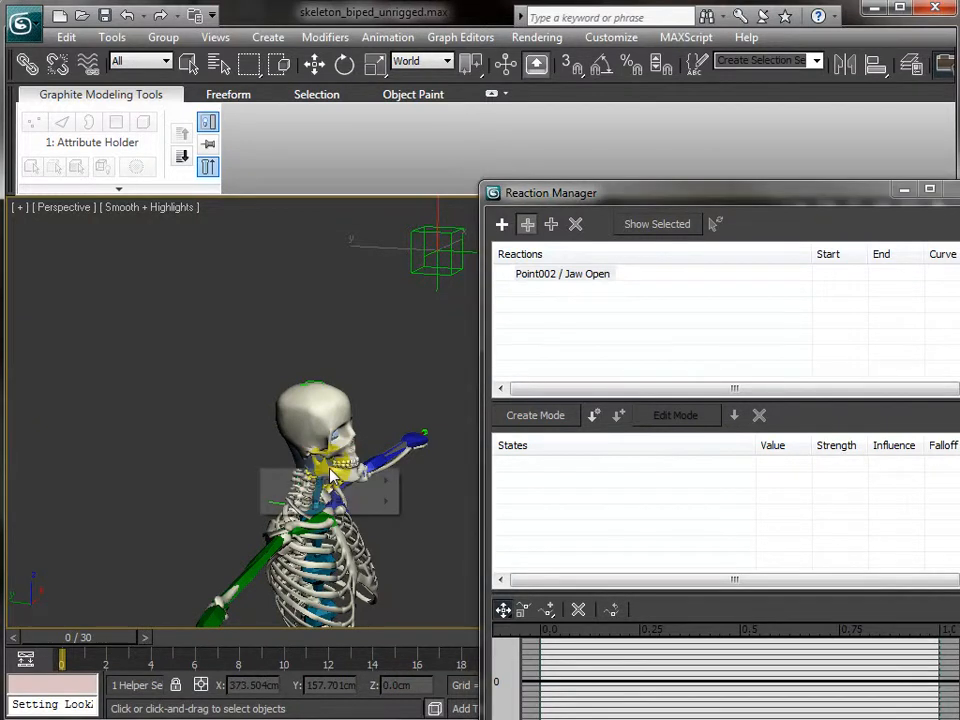
mouse_move(335, 481)
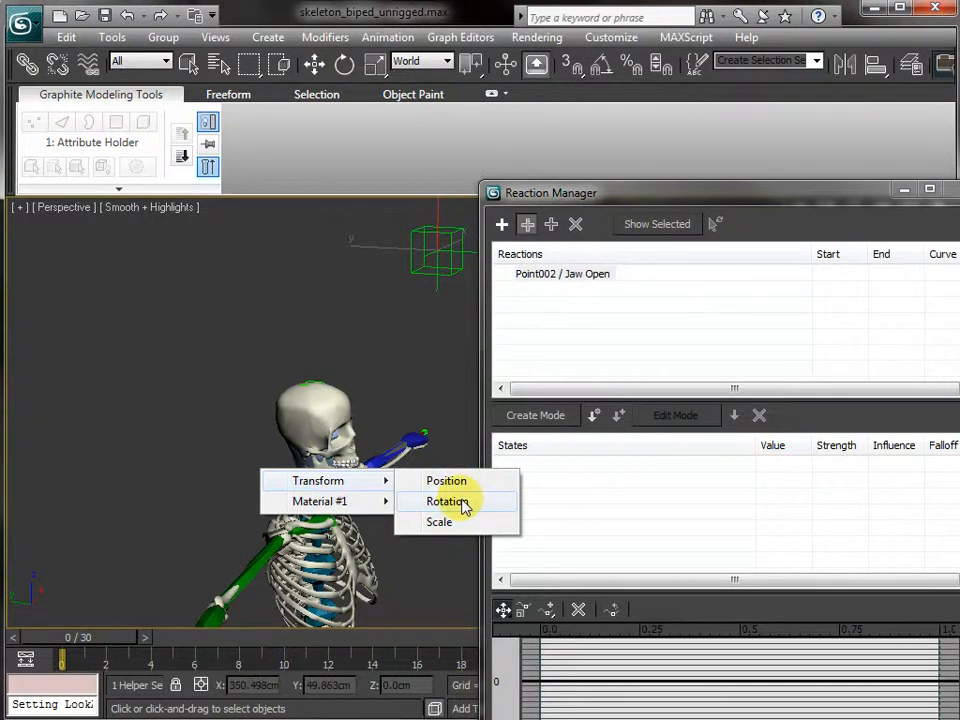
click(463, 502)
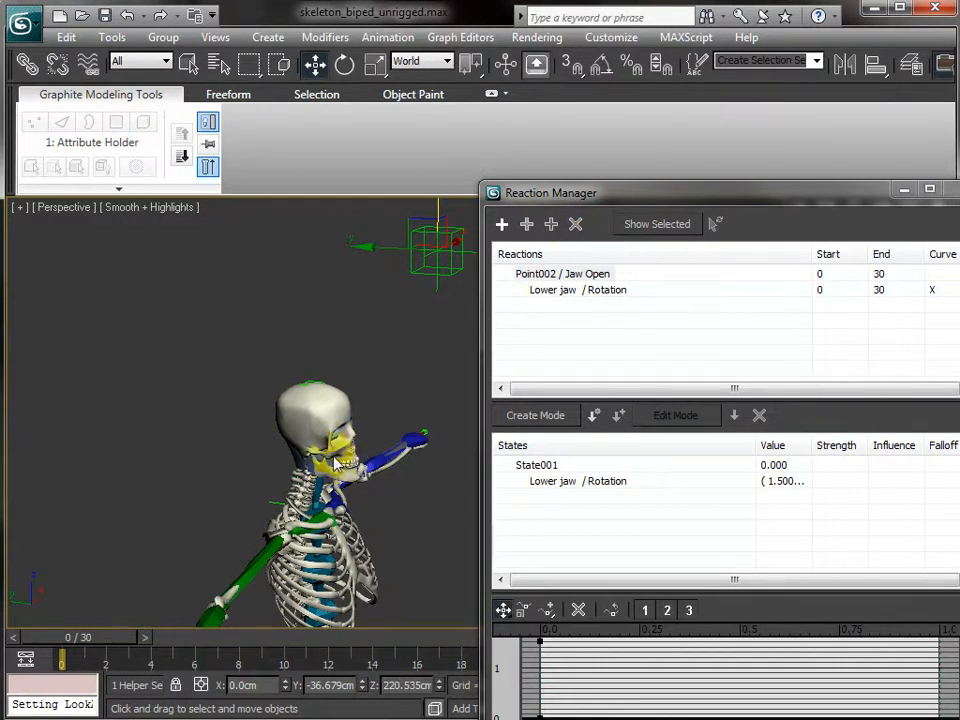
Minimize the Reaction Manager and raise the point helper's Jaw Open attribute to its maximum of 10.
click(905, 190)
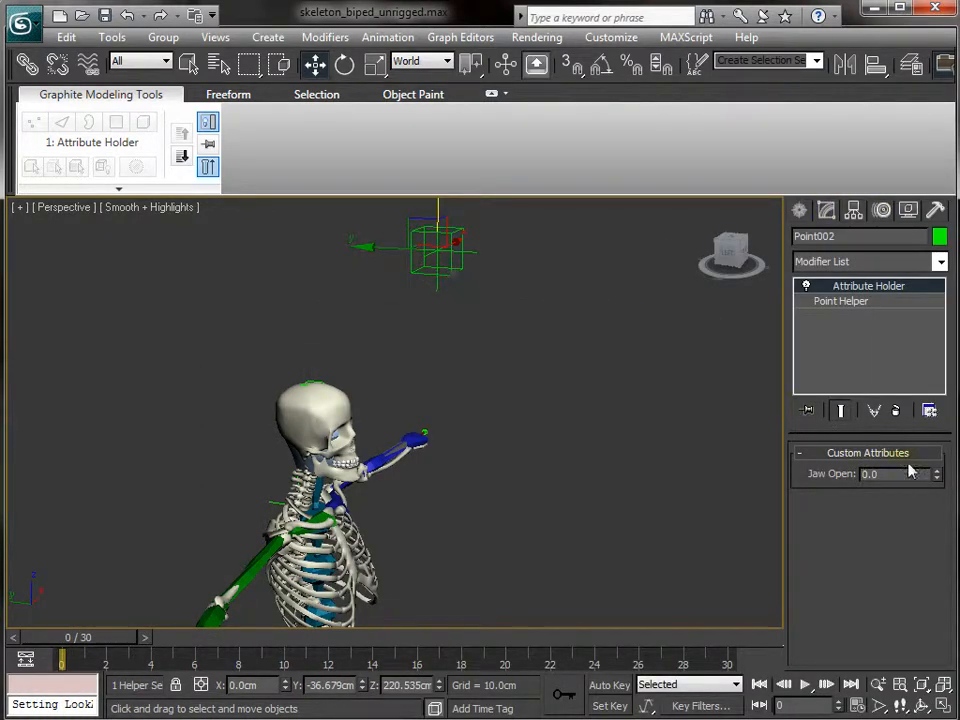
drag(938, 474, 949, 268)
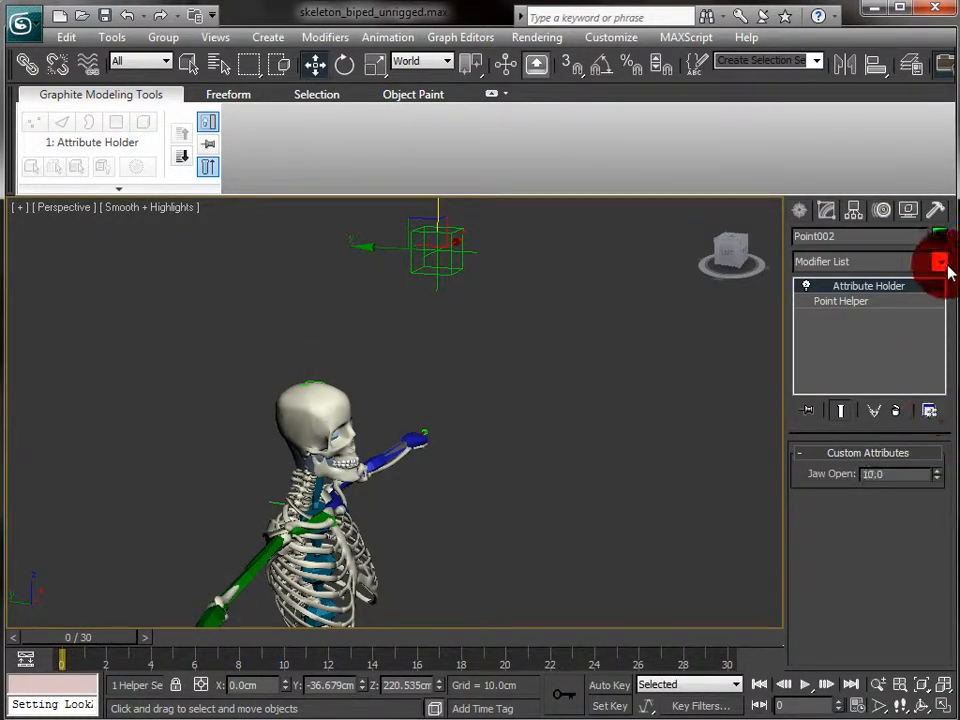
Try to rotate the lower jaw open about its local axis, checking its motion parameters as well.
click(337, 478)
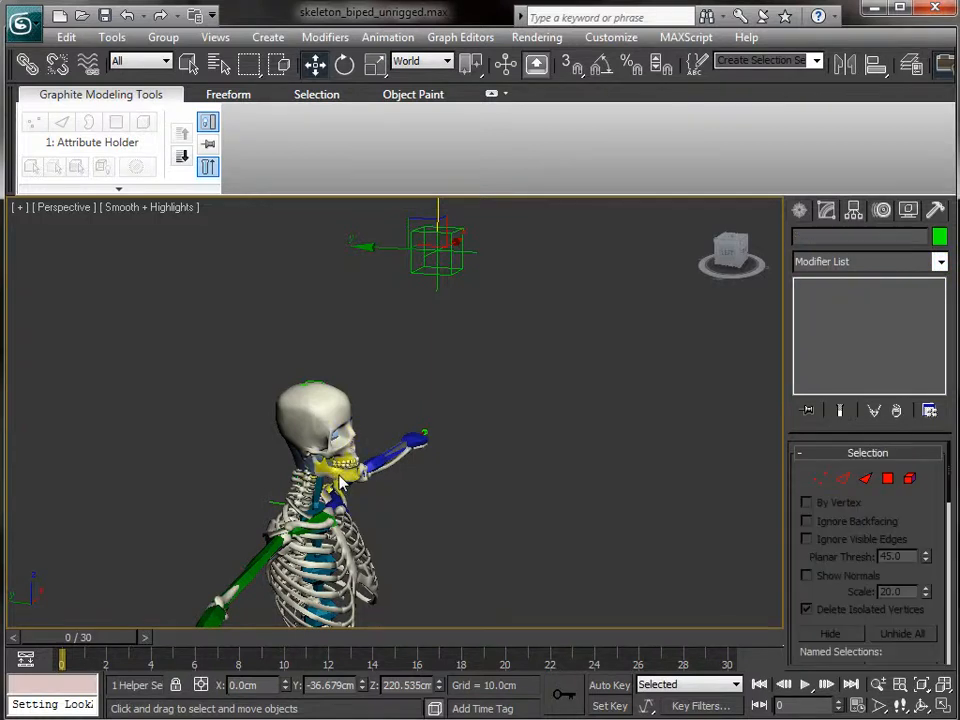
scroll(495, 489, up, 5)
scroll(540, 349, down, 5)
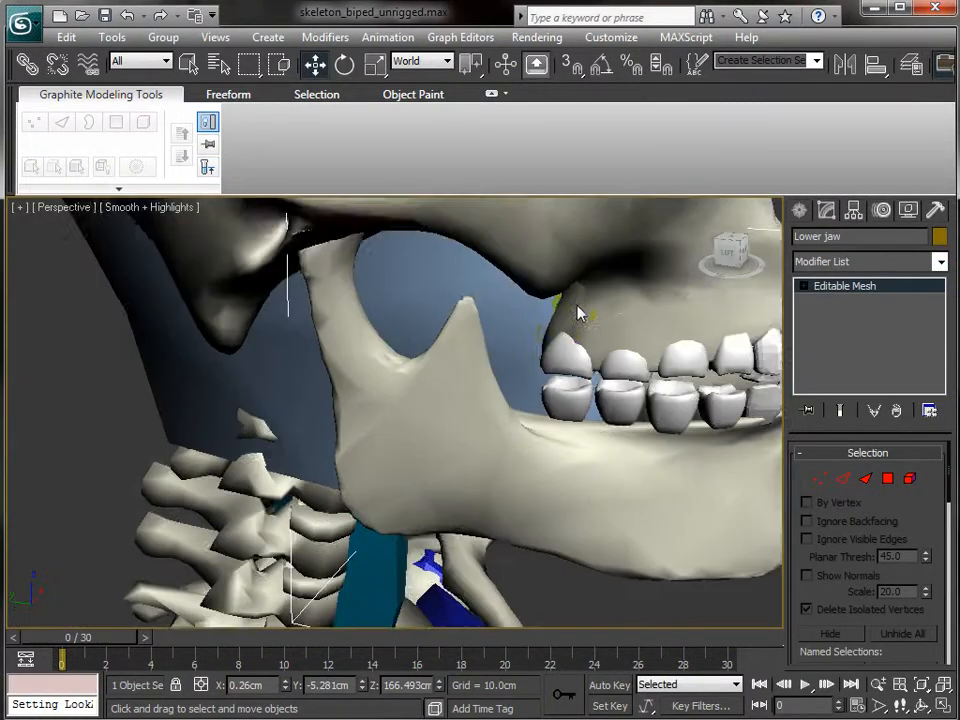
key(e)
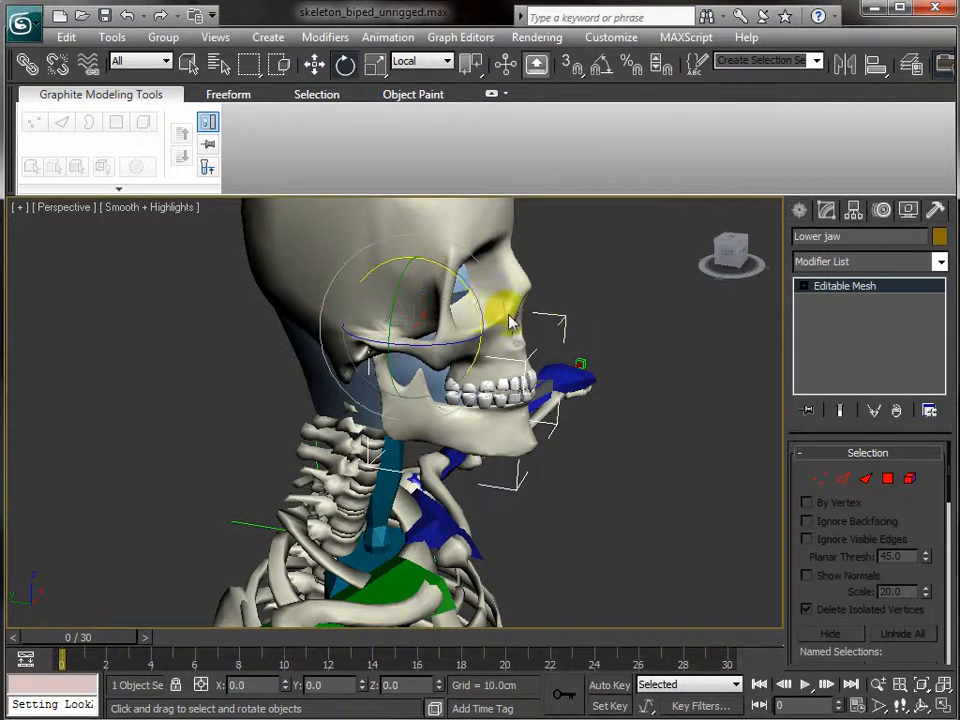
drag(476, 308, 461, 369)
drag(468, 306, 478, 548)
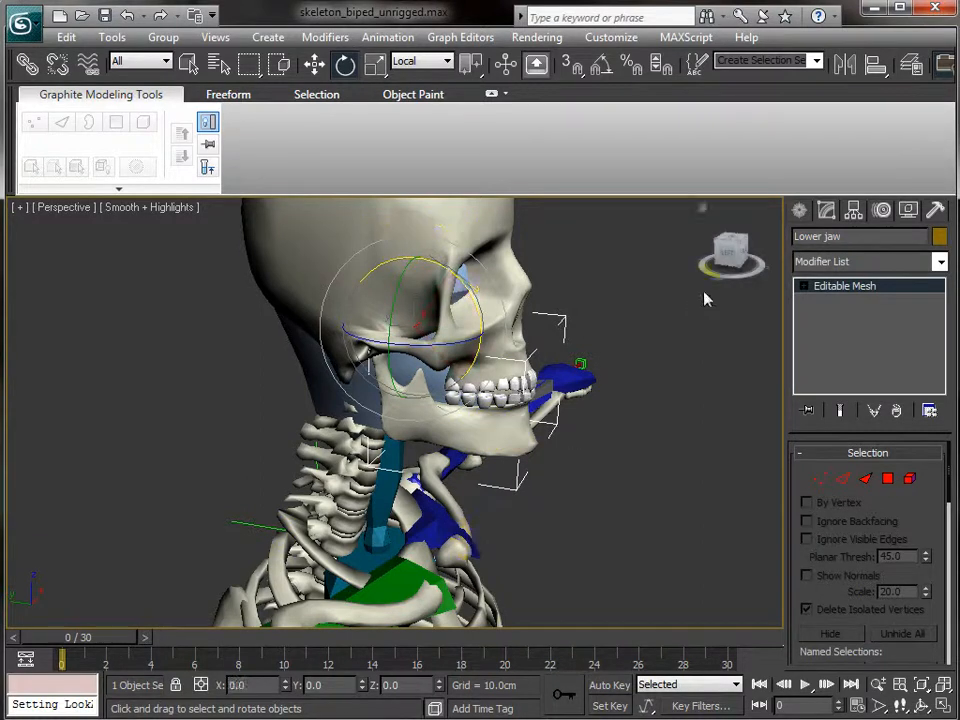
click(881, 210)
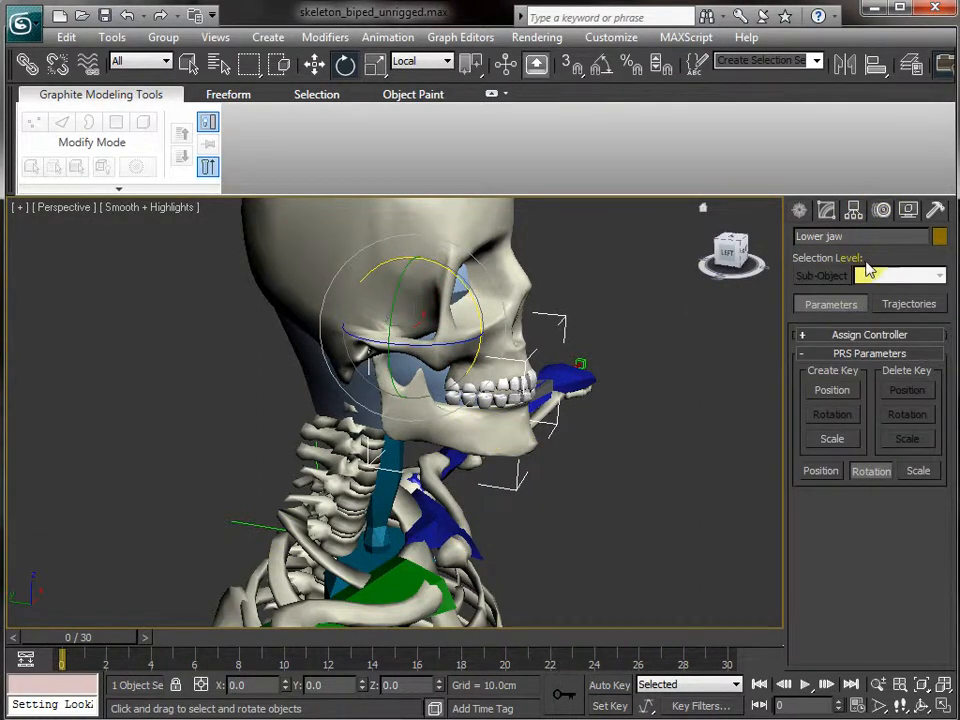
click(806, 337)
click(805, 337)
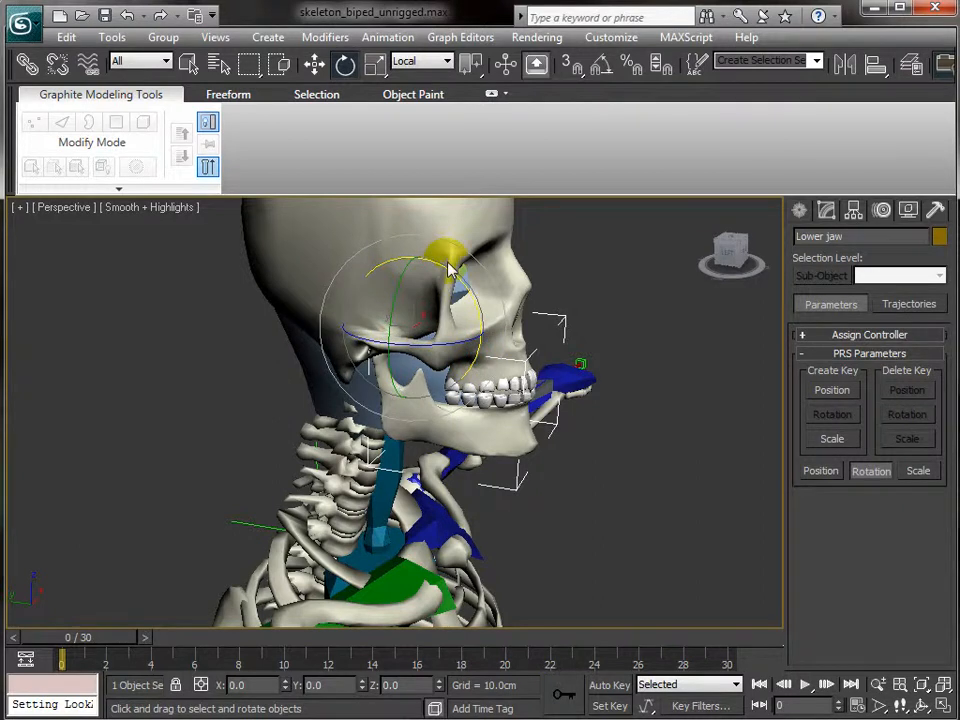
click(478, 300)
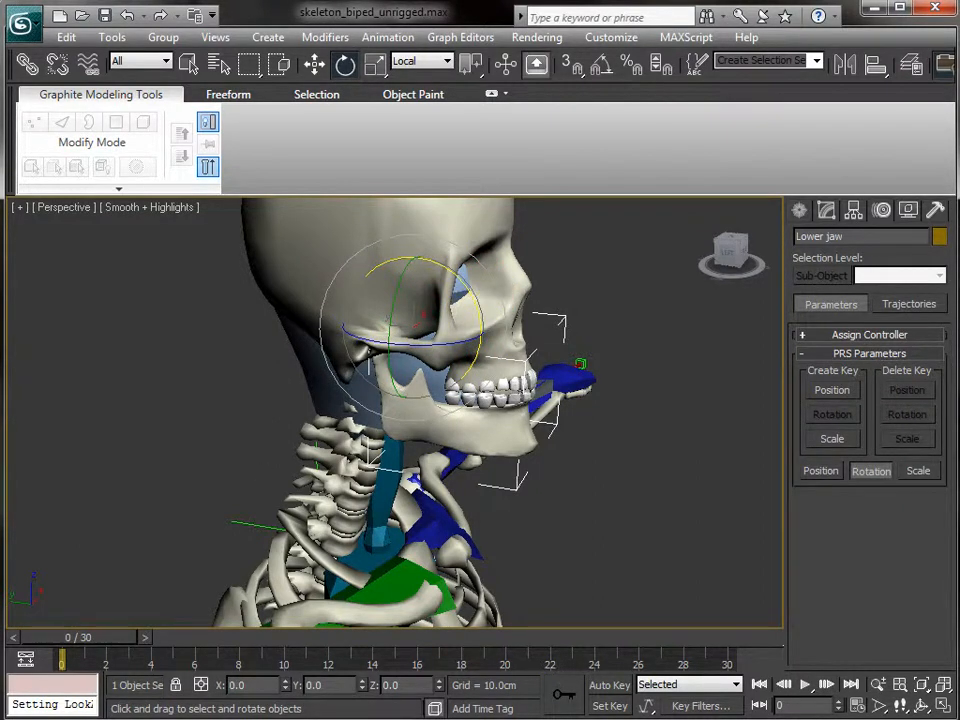
Restore the Reaction Manager clear of the jaw and create a second reaction state at Jaw Open 10.
click(82, 655)
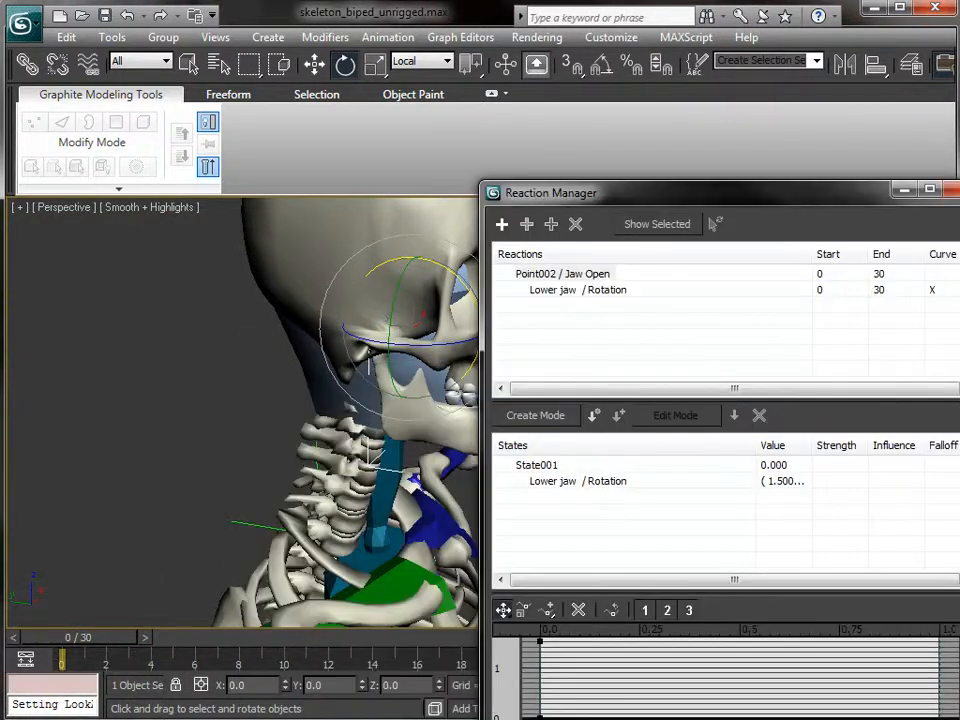
drag(645, 196, 658, 103)
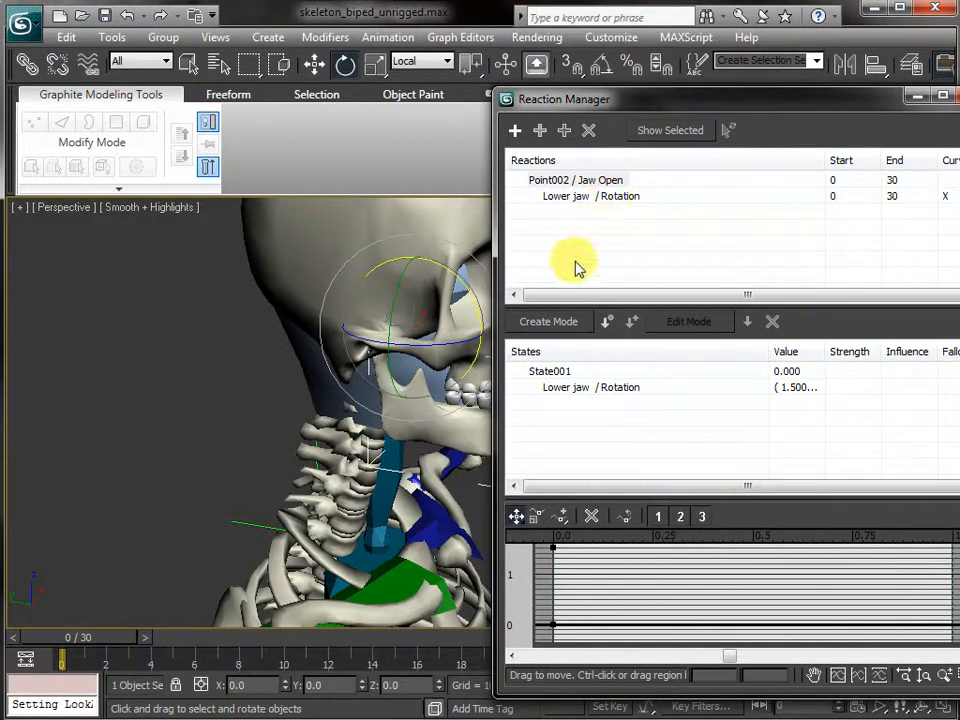
click(549, 322)
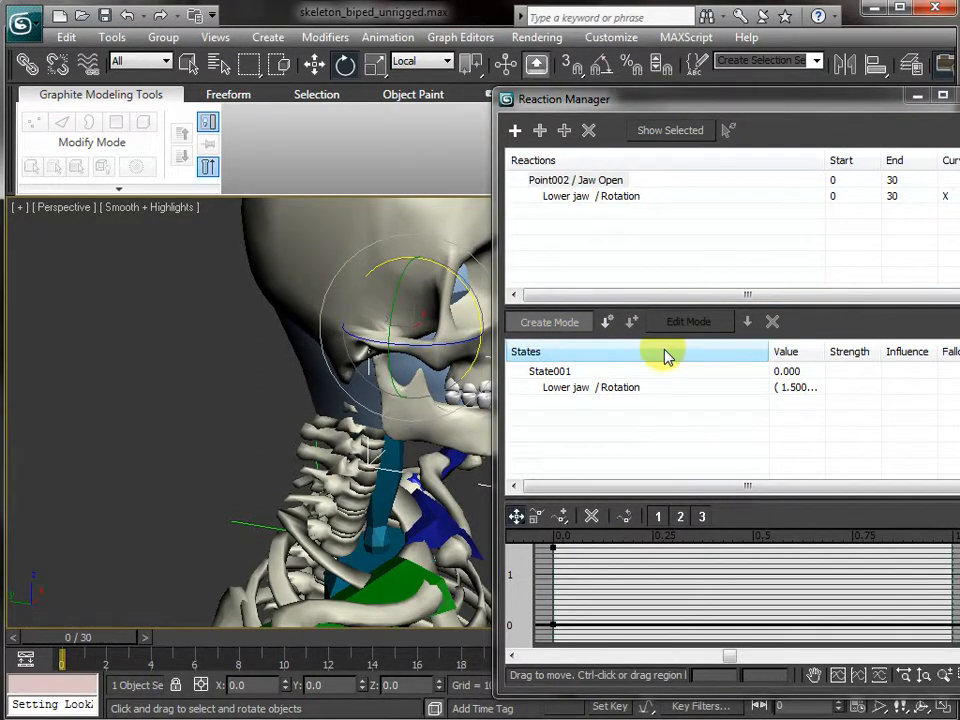
click(583, 323)
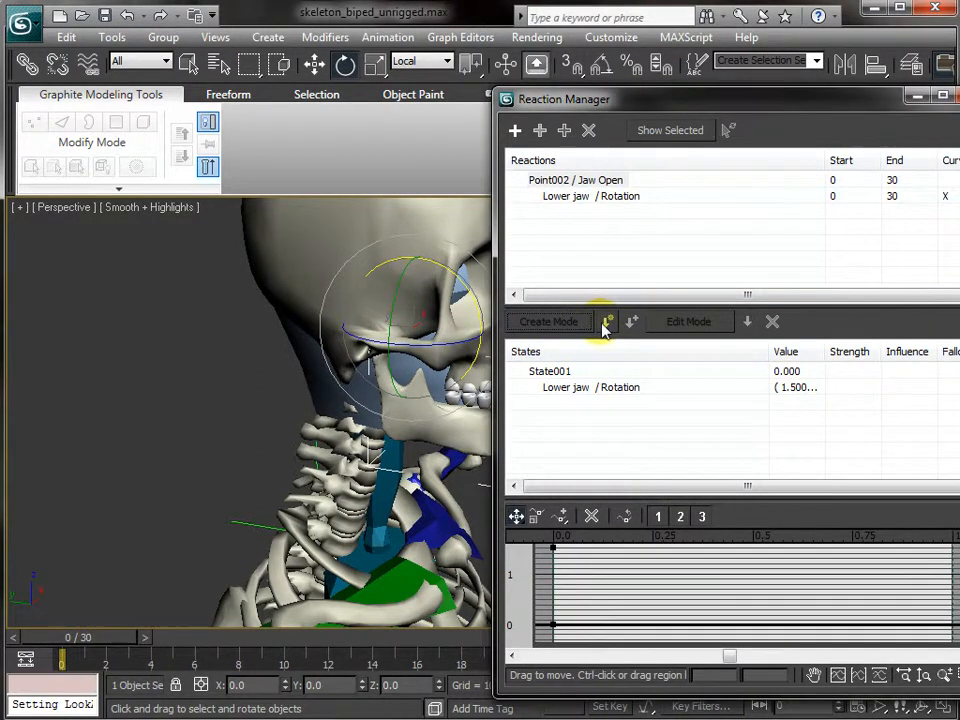
click(606, 322)
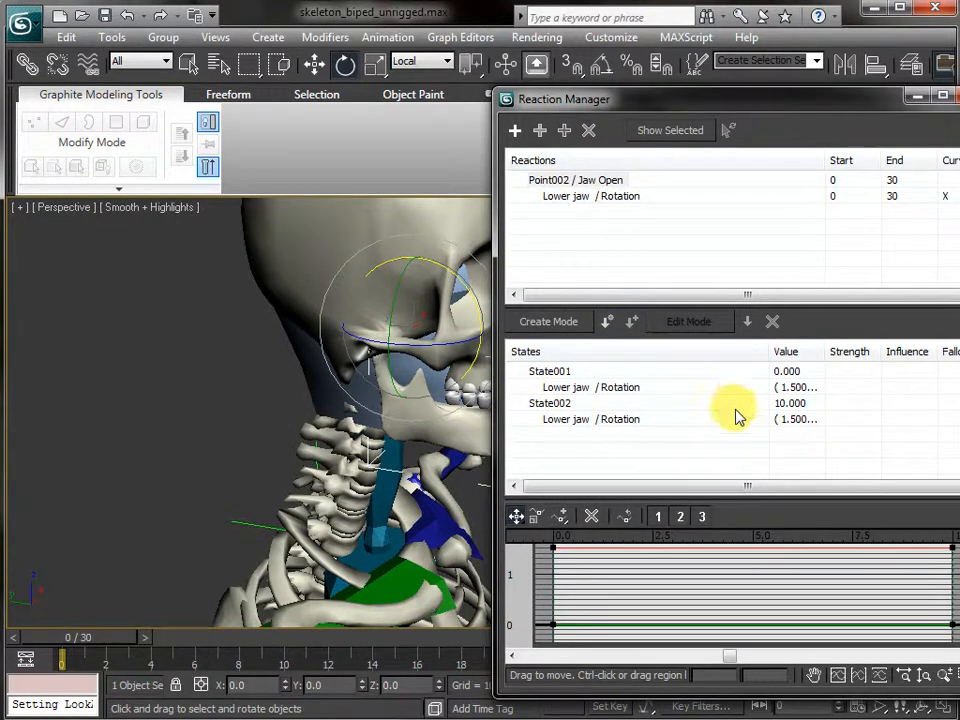
Try to edit the lower jaw's rotation value in the second state, toggling Edit Mode on and off.
click(541, 406)
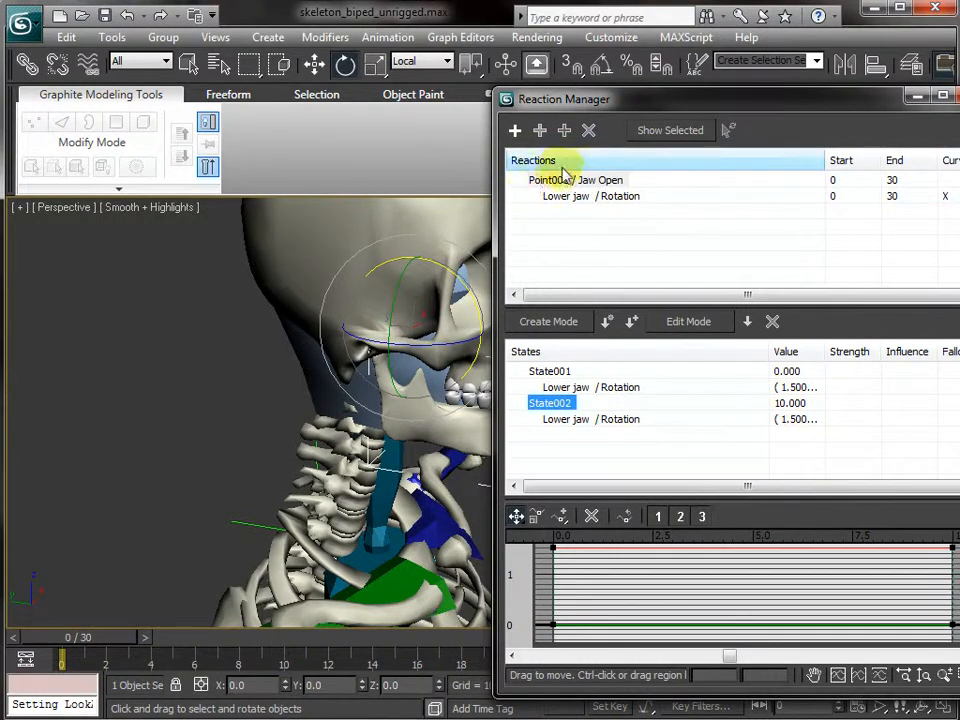
click(793, 421)
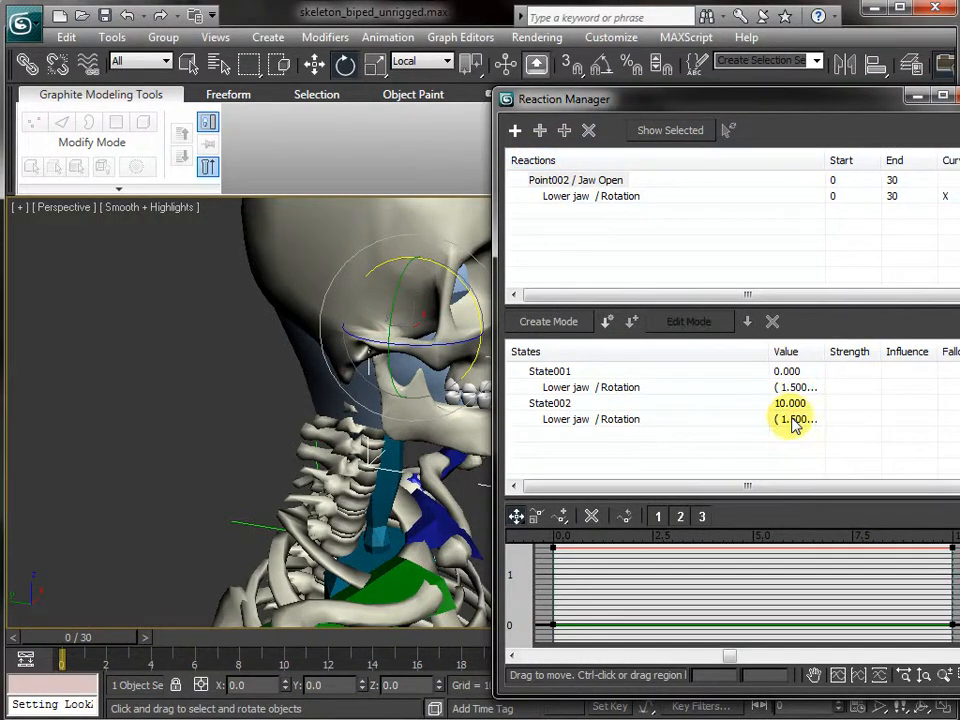
click(620, 423)
click(620, 428)
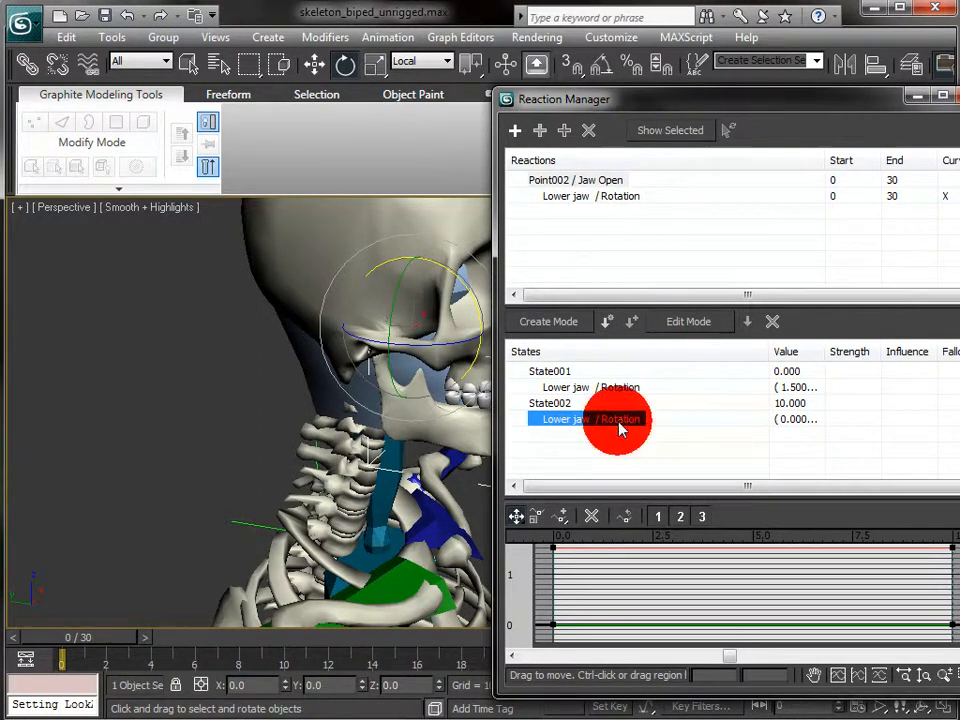
click(680, 321)
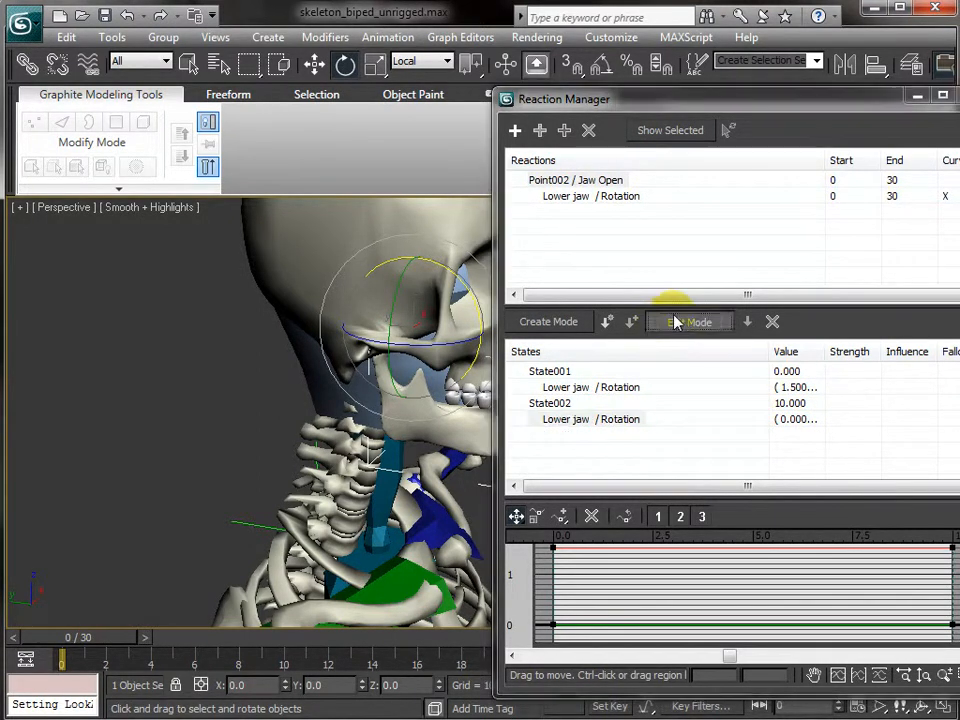
click(606, 425)
right_click(606, 427)
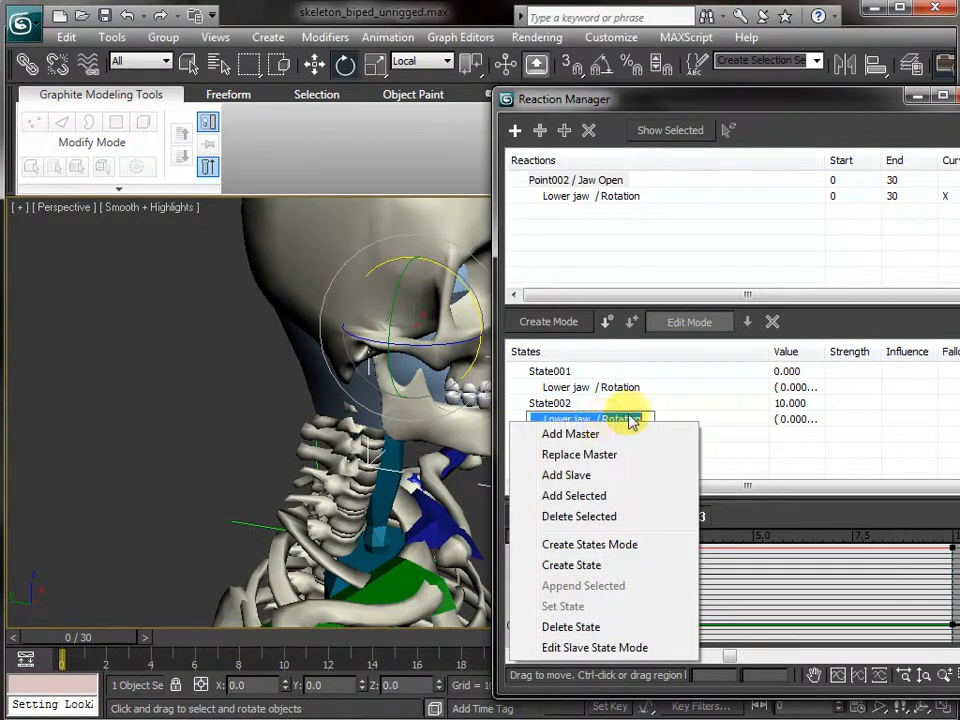
click(743, 417)
click(794, 419)
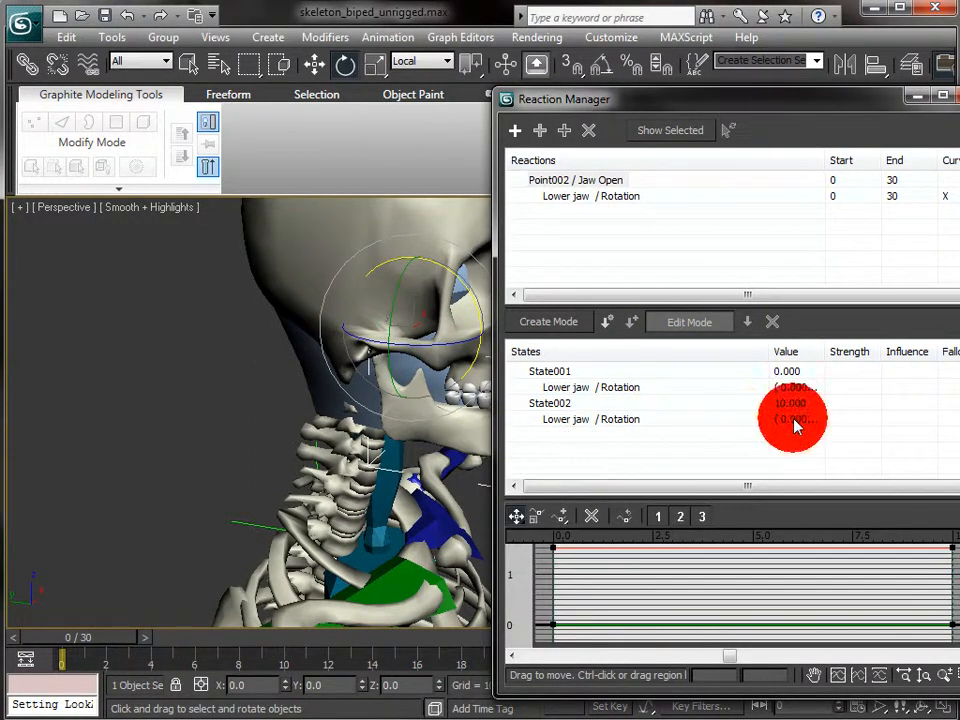
click(704, 323)
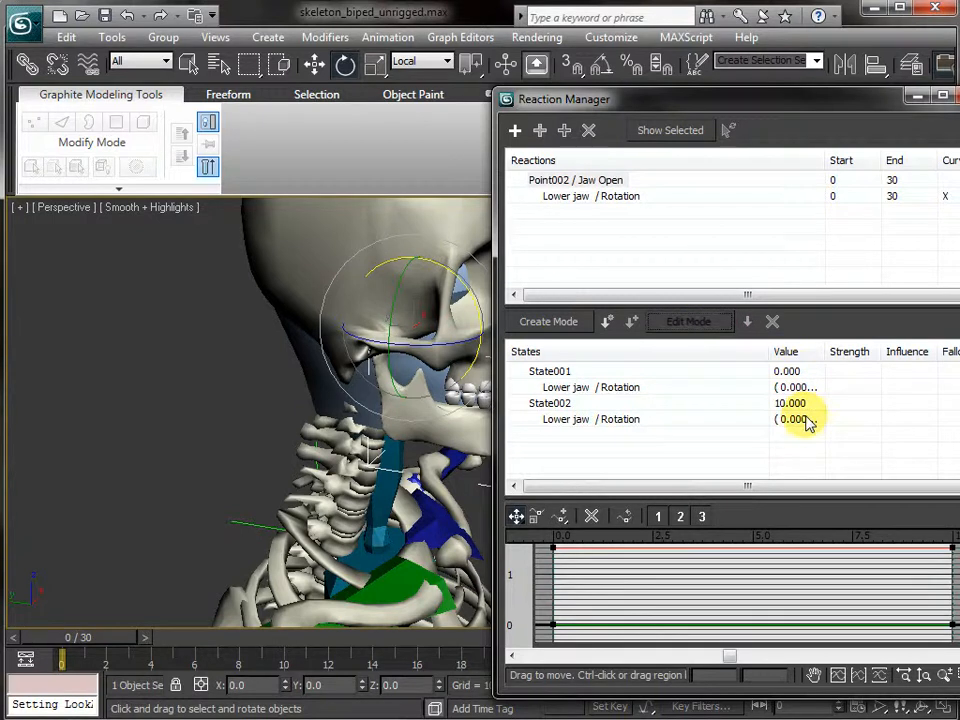
Try moving the second state's point on the flat green curve to a Jaw Open value of about 4.35.
click(952, 625)
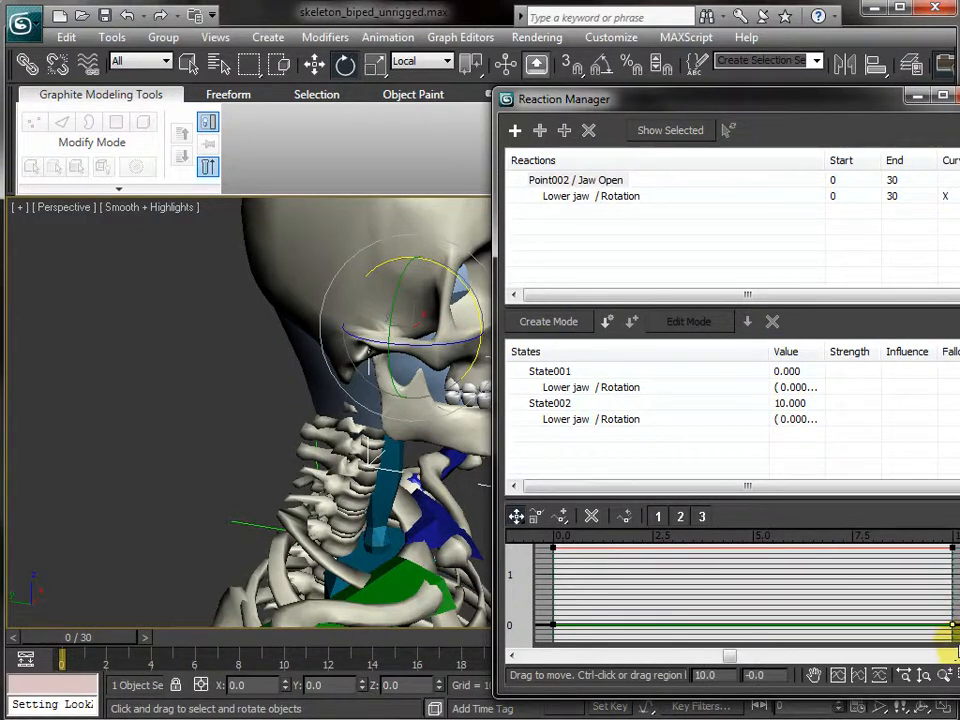
key(w)
drag(952, 625, 728, 601)
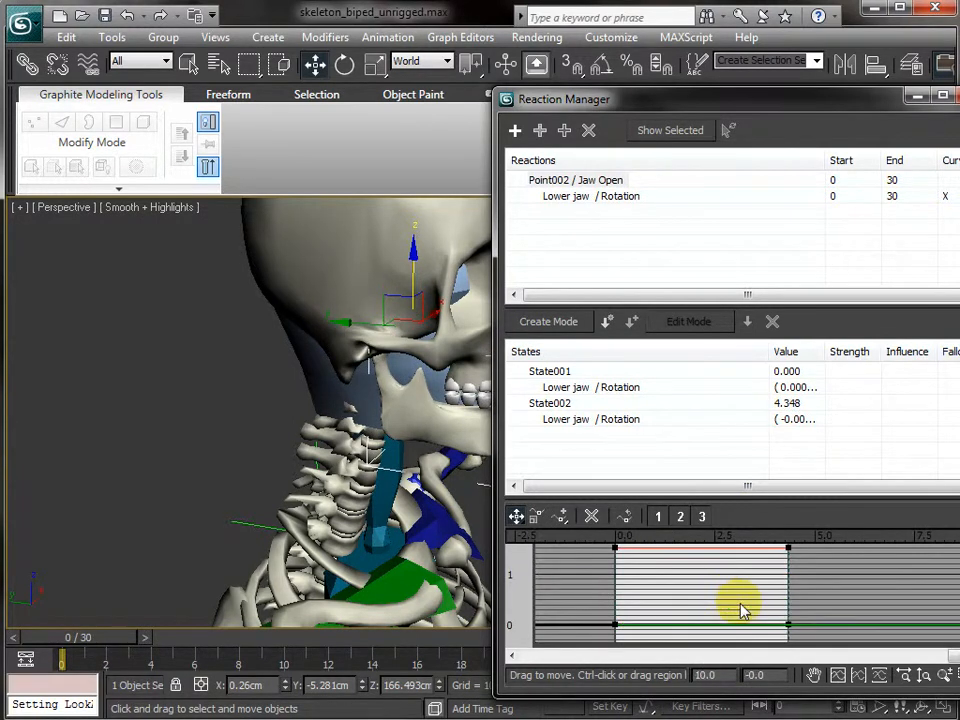
Raise the second state's point on the red rotation curve to about 32.6 at a Jaw Open value of about 7.5.
click(789, 551)
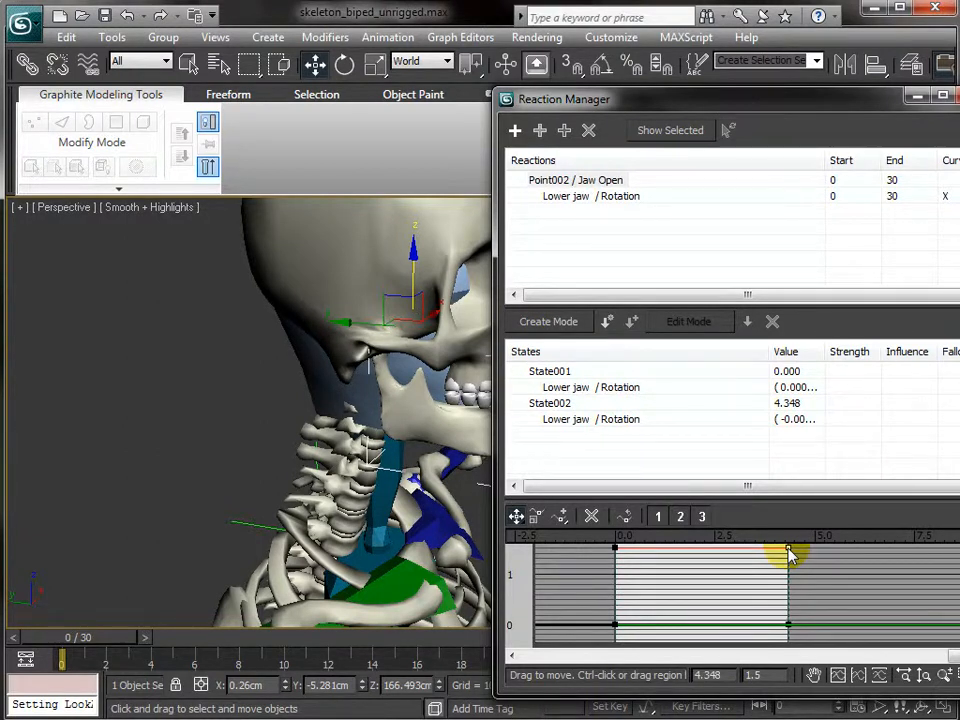
drag(789, 553, 840, 2)
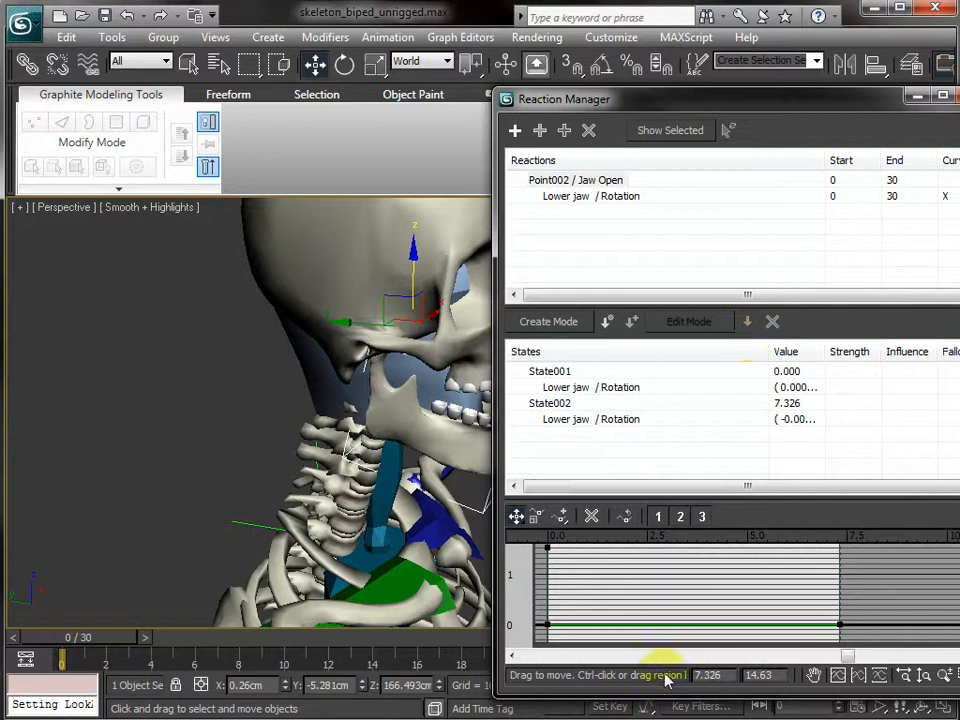
scroll(672, 690, up, 3)
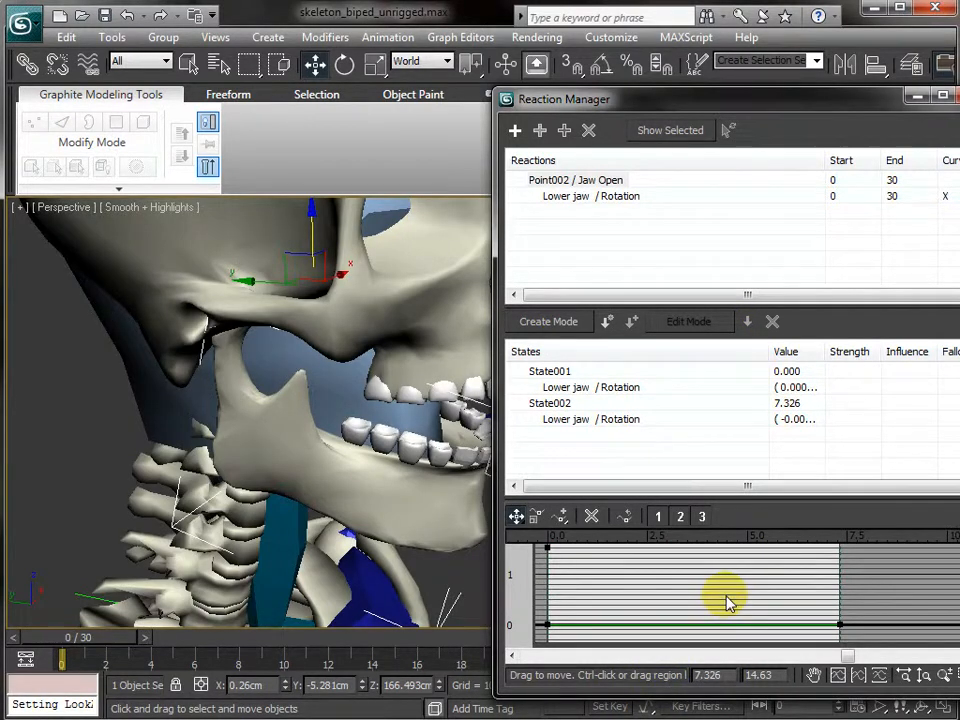
click(879, 676)
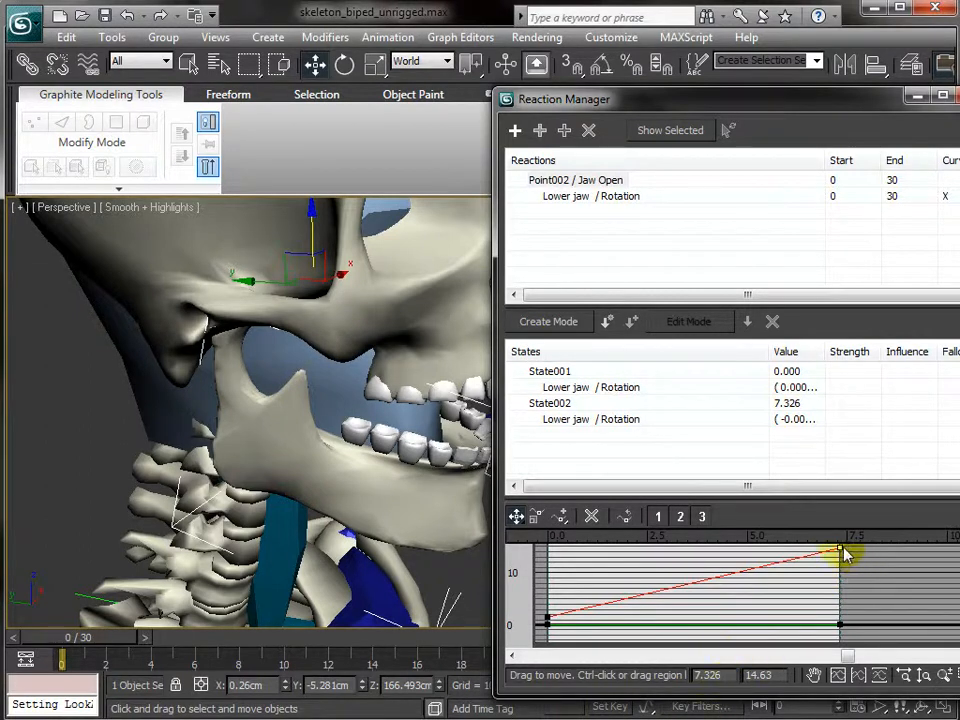
drag(840, 555, 848, 460)
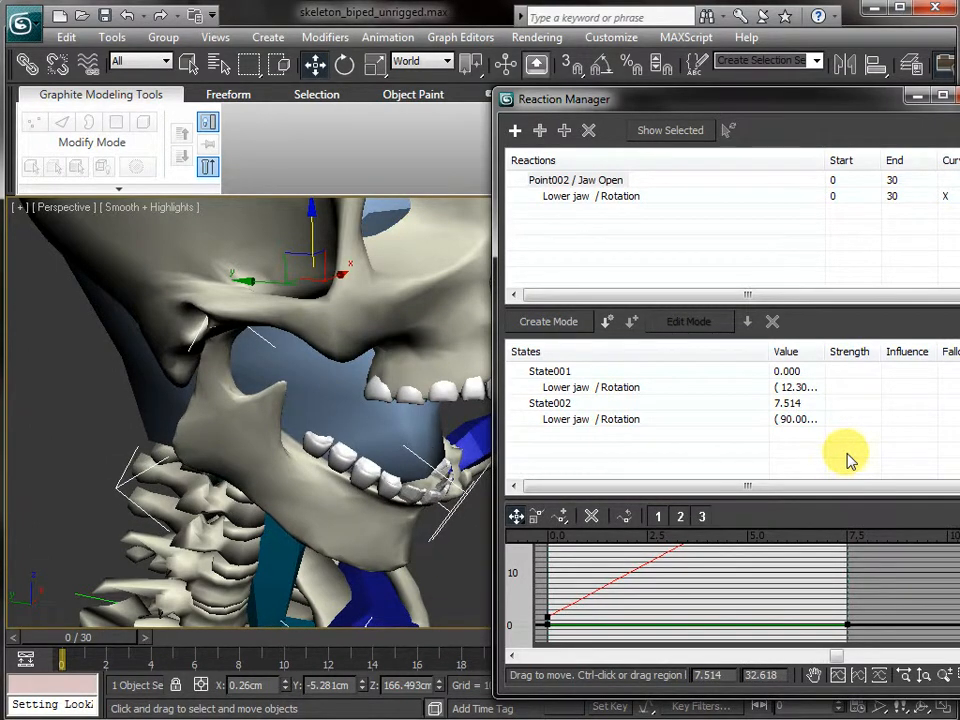
Place the selected red curve point at Jaw Open 10, trying a rotation of 20 before setting it to 35.
double_click(762, 675)
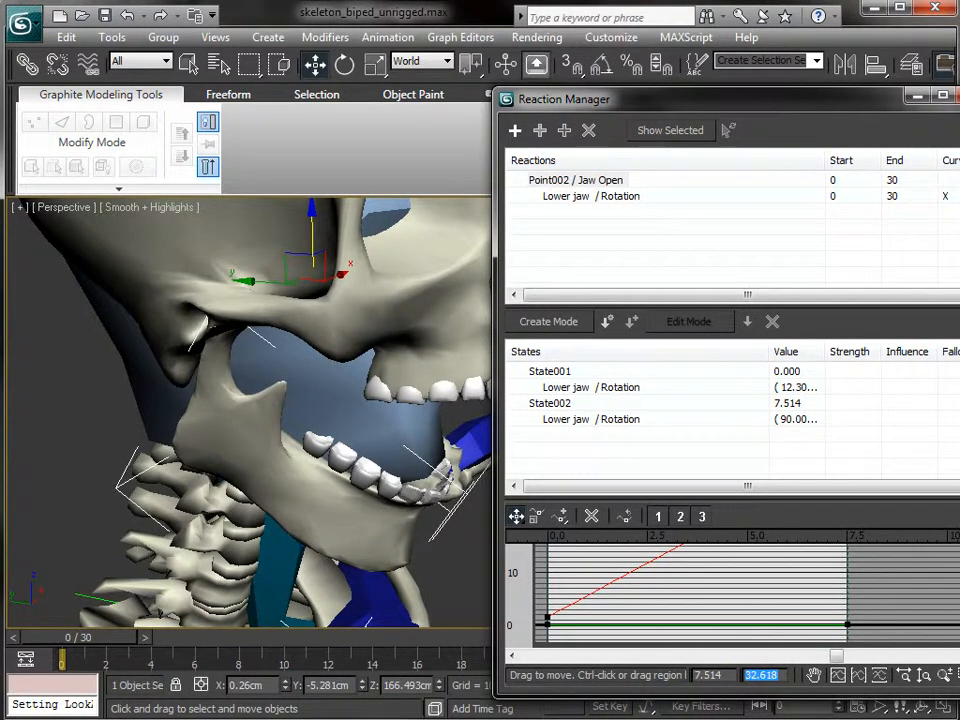
text(20)
key(Return)
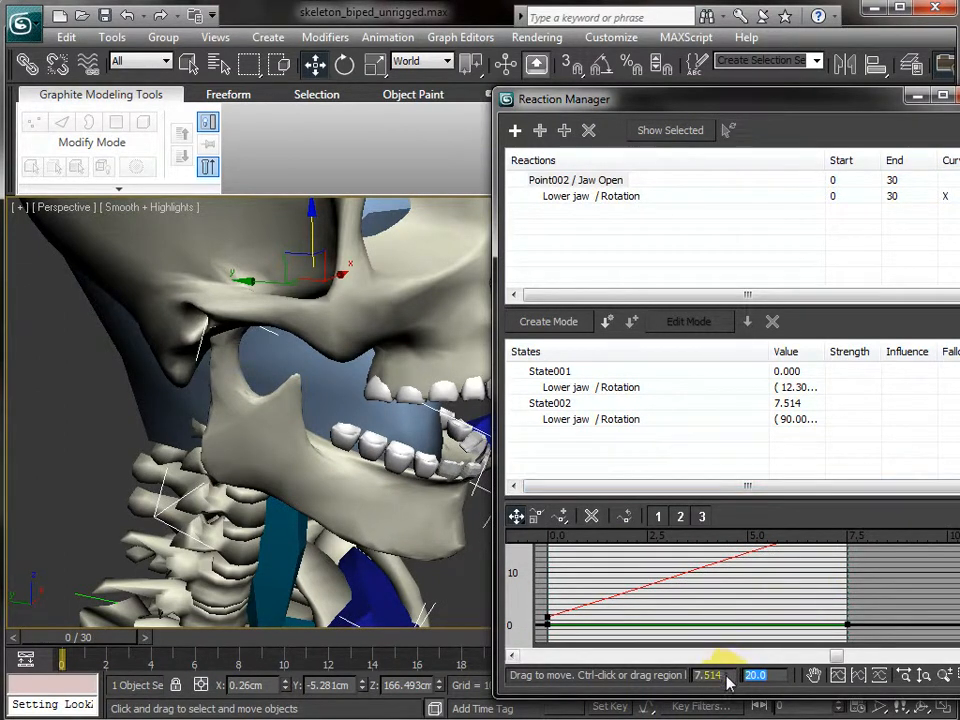
click(697, 676)
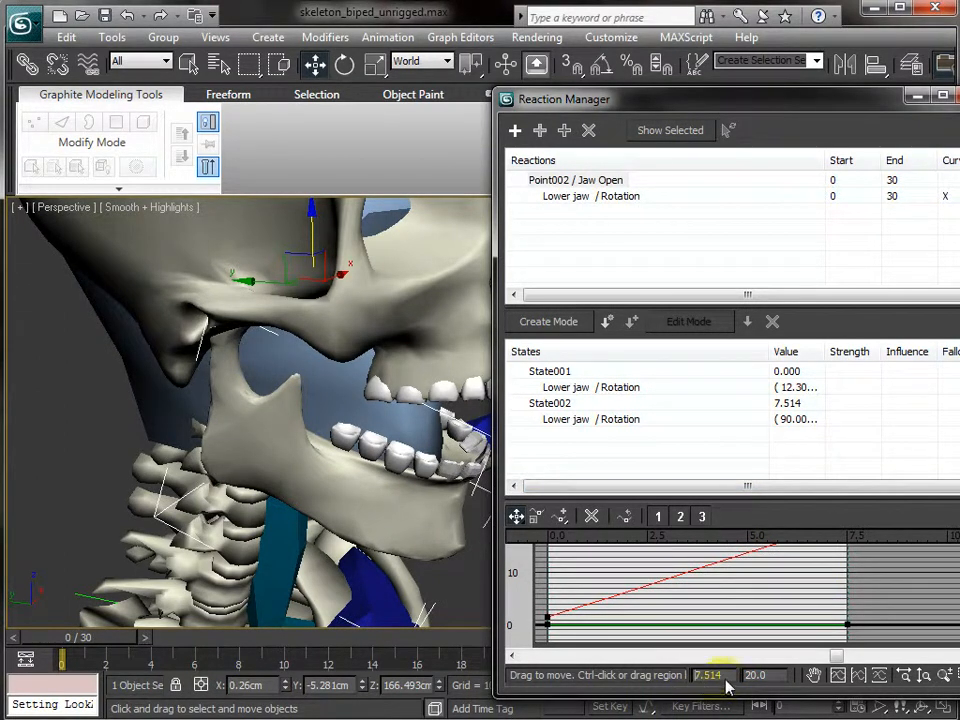
drag(727, 680, 679, 674)
key(Return)
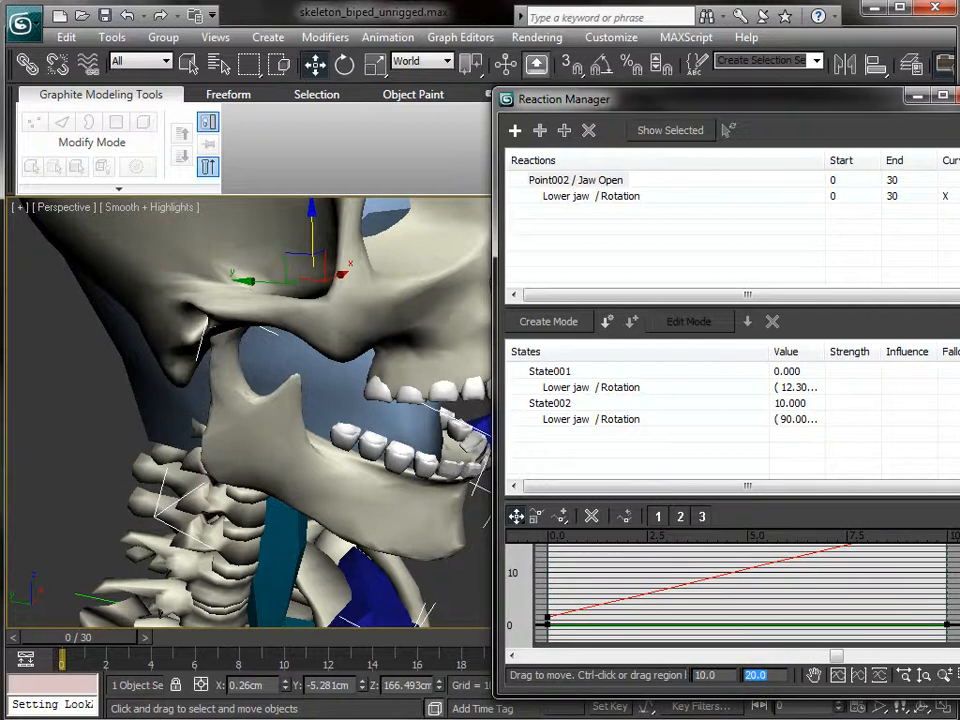
key(Return)
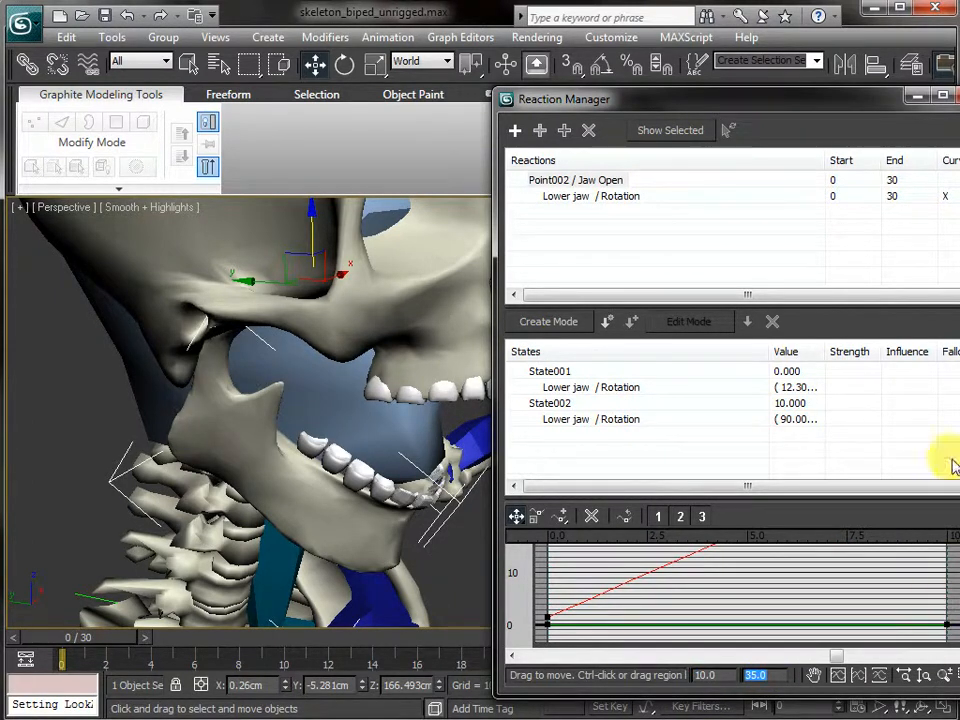
Close the Reaction Manager and show the skeleton's whole head and upper body.
drag(756, 107, 463, 105)
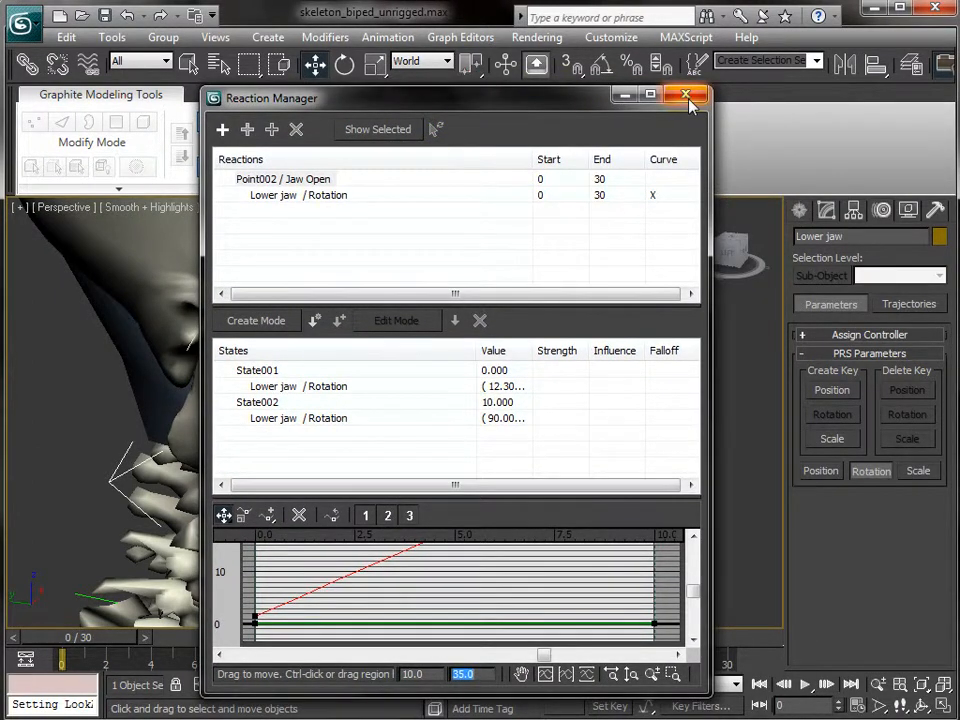
click(686, 96)
scroll(605, 450, down, 10)
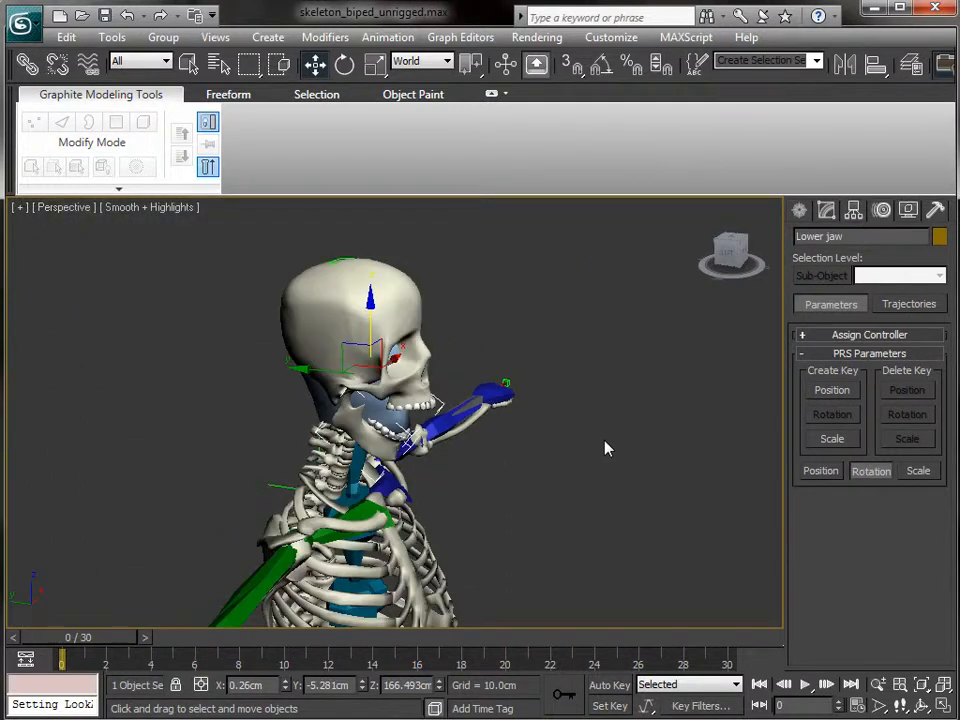
Select the point helper above the head, show its custom attributes and lower Jaw Open to 0.
click(451, 302)
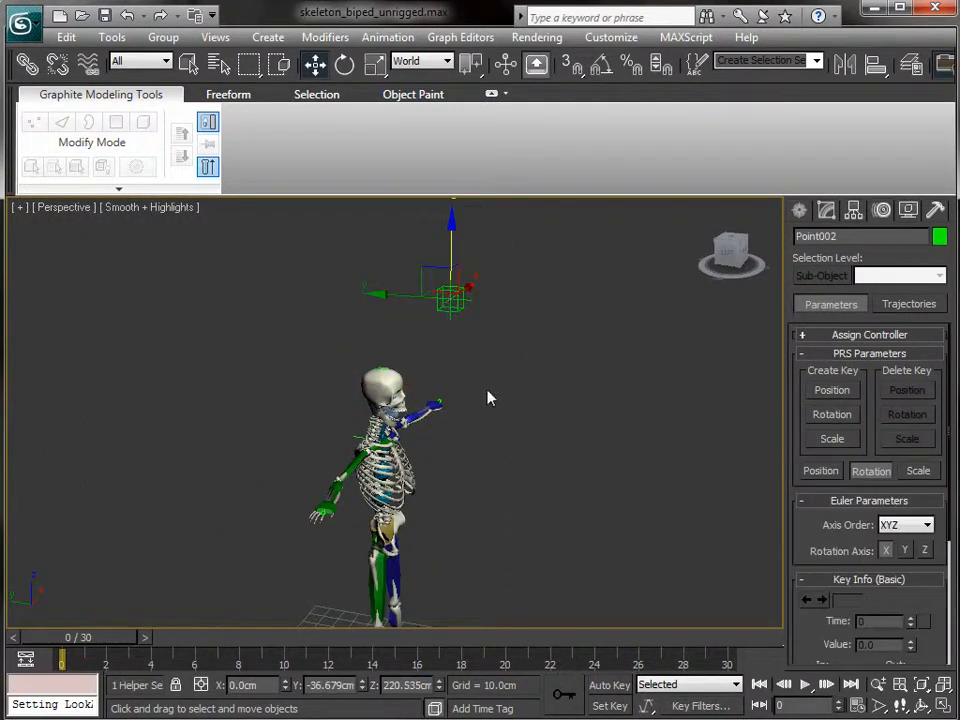
click(828, 211)
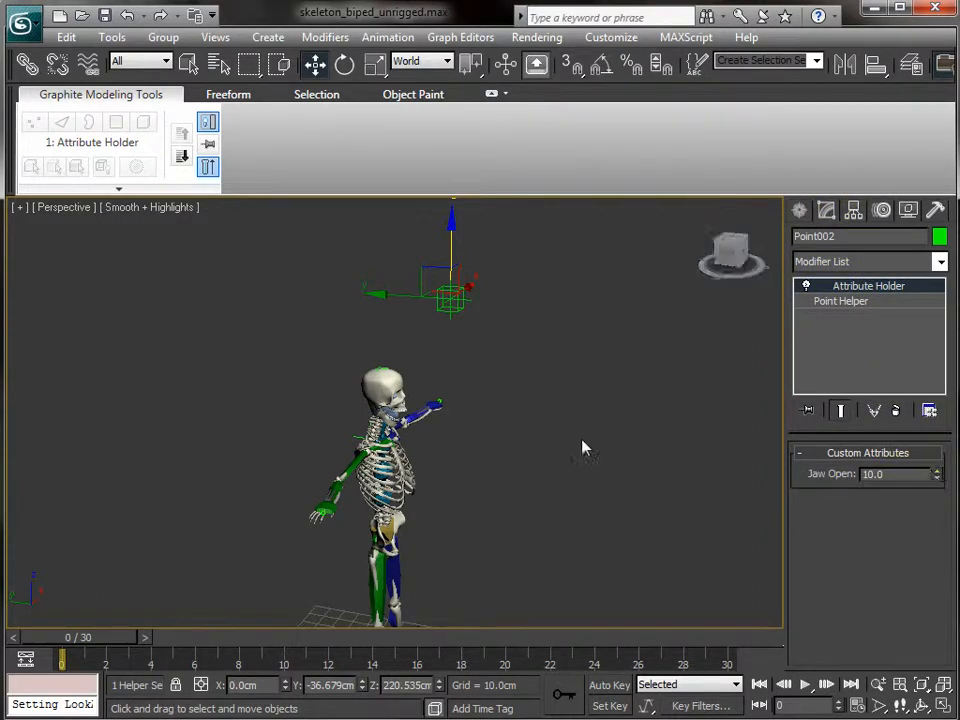
scroll(469, 463, up, 10)
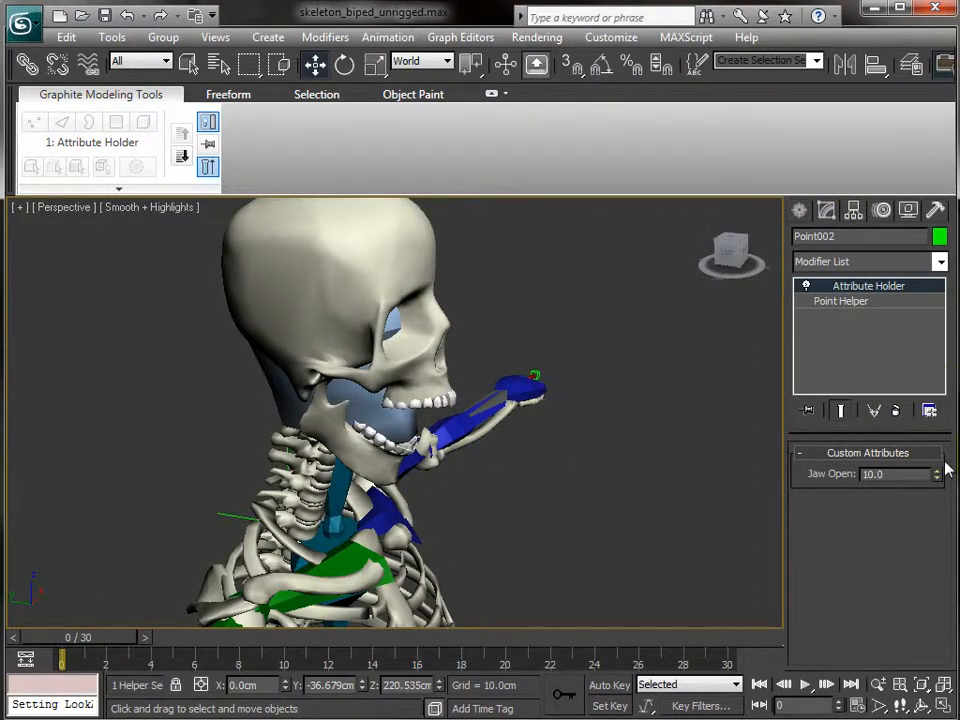
drag(938, 478, 836, 606)
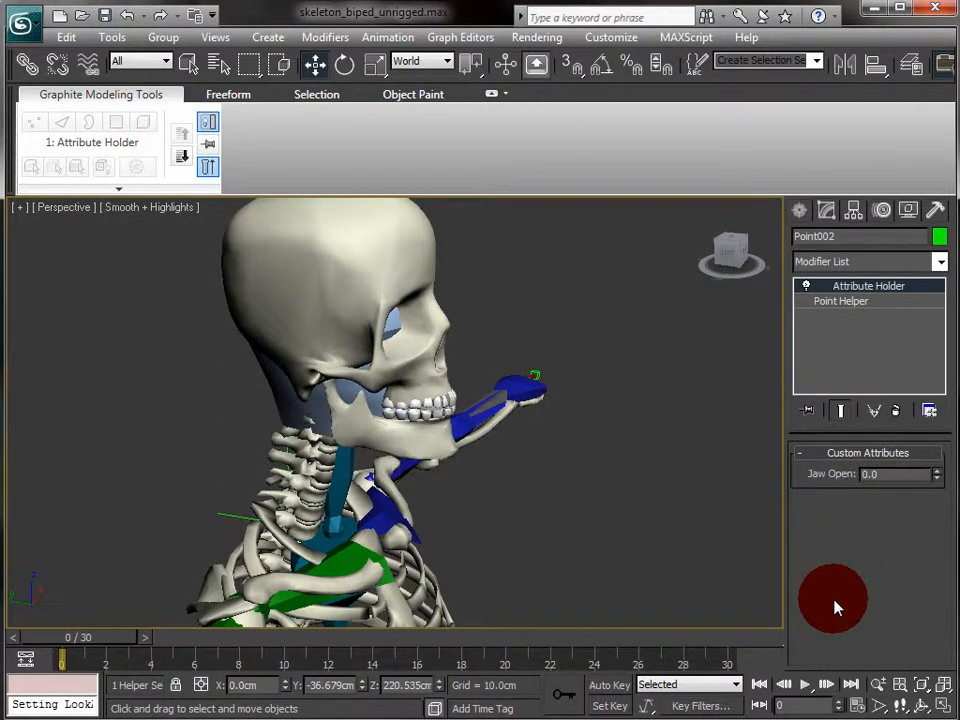
Examine the closed jaw, the teeth and the left arm from the side and front with nothing selected.
click(623, 492)
scroll(623, 492, down, 5)
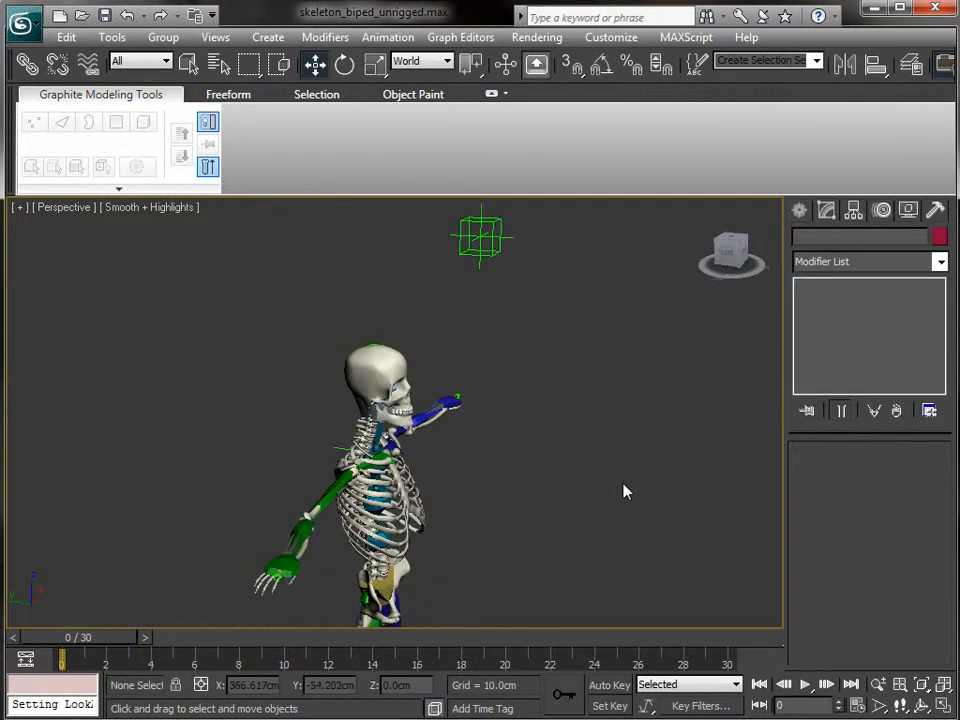
scroll(623, 492, up, 8)
scroll(623, 492, down, 2)
scroll(625, 491, up, 6)
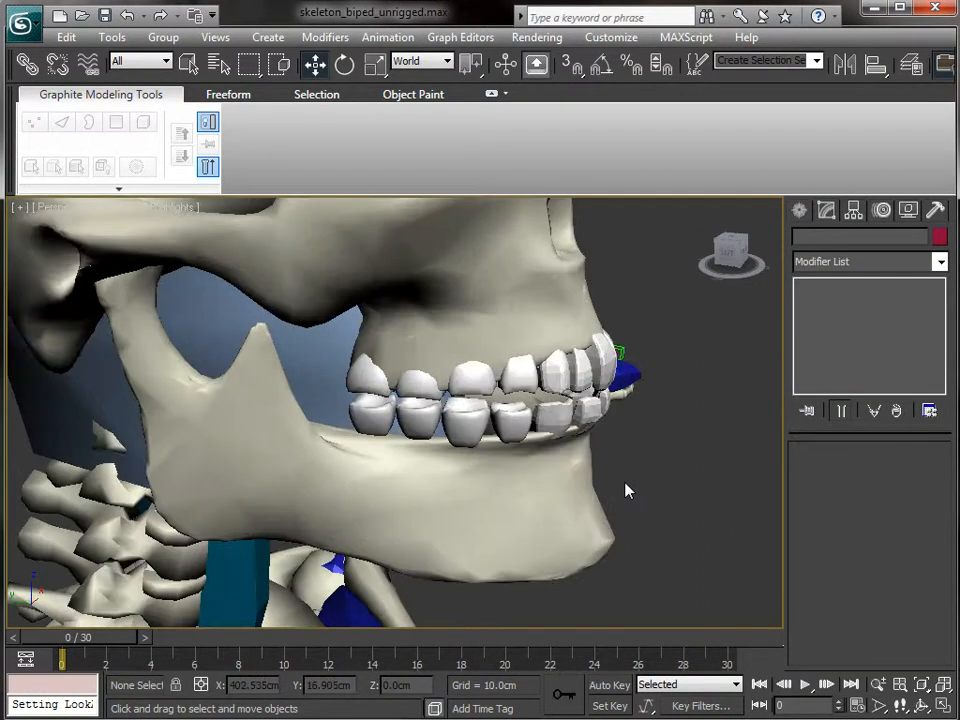
alt+middle_drag(695, 491, 413, 408)
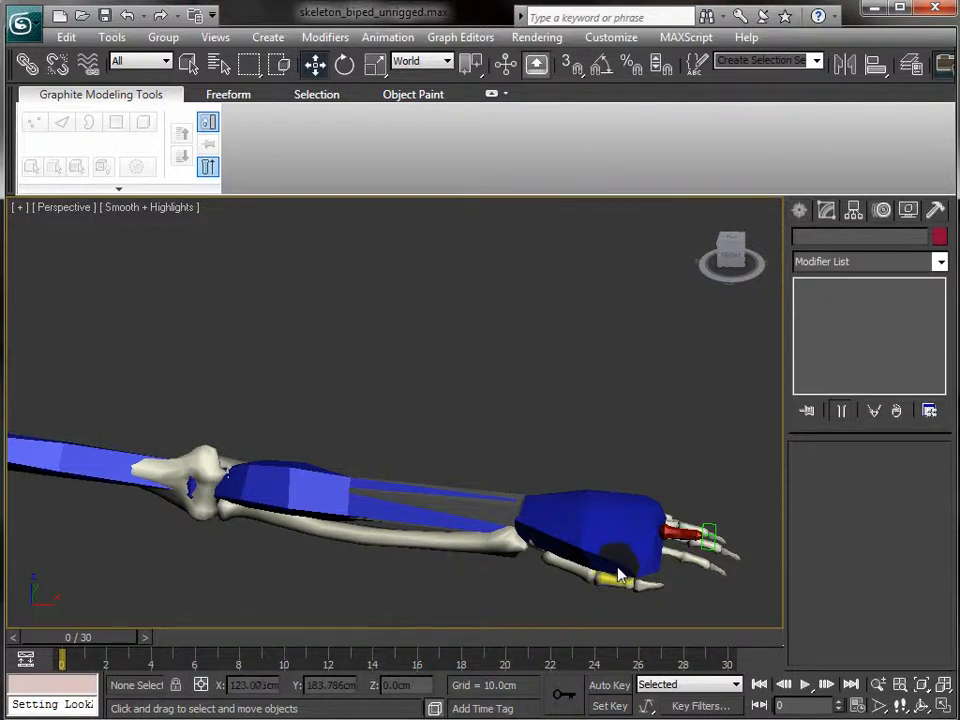
scroll(433, 471, down, 5)
scroll(425, 397, up, 2)
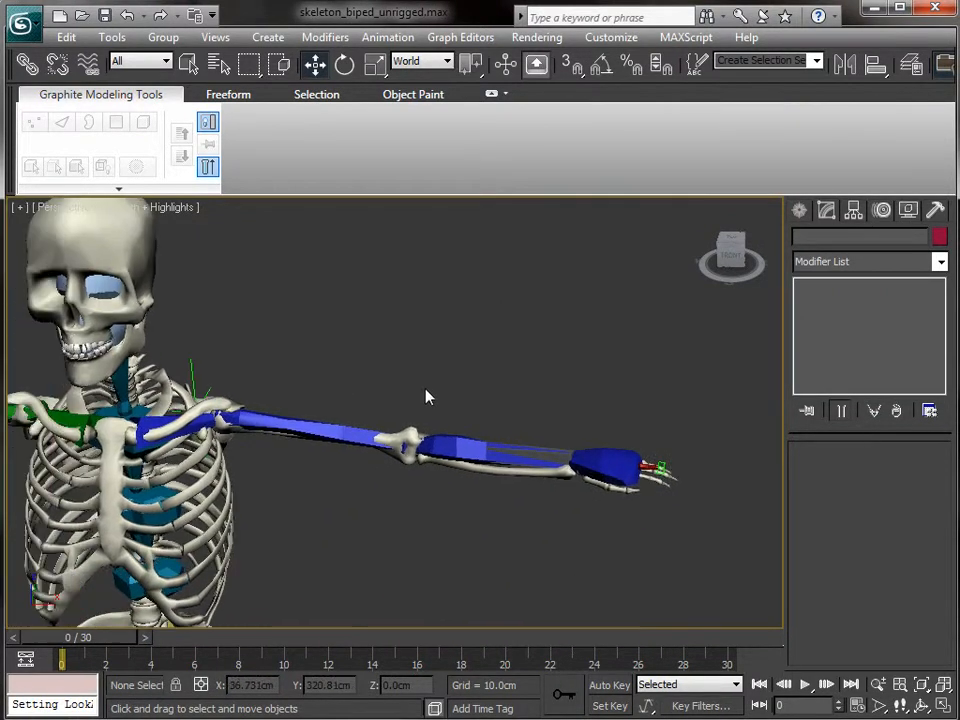
middle_drag(425, 390, 701, 540)
scroll(469, 345, down, 3)
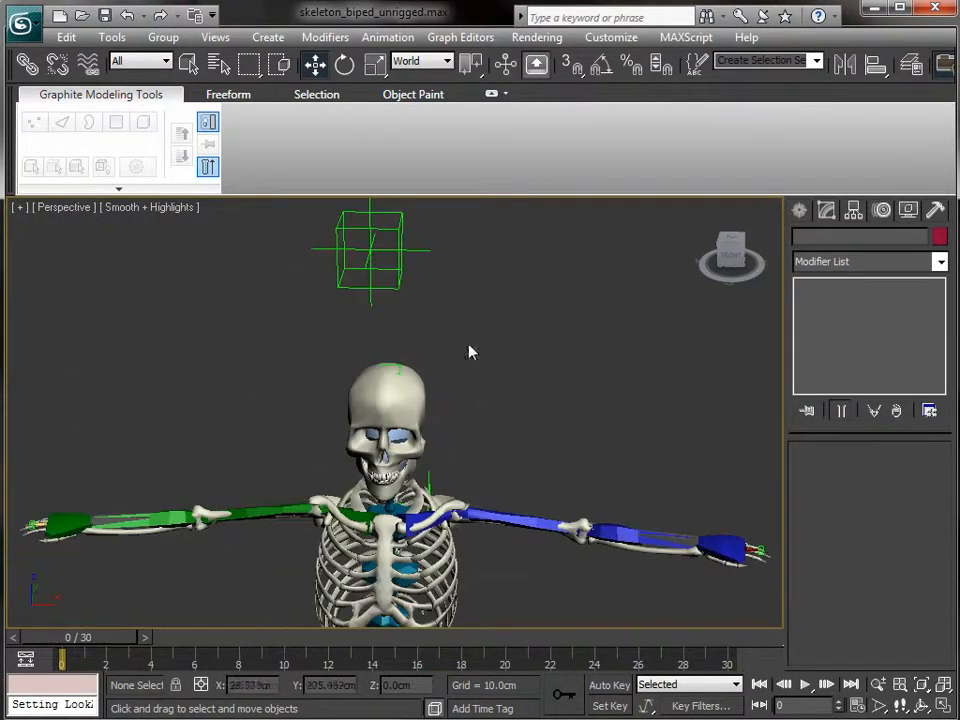
Test the Jaw Open attribute on the point helper above the head, ending at 0, and inspect the jaw from both sides.
click(398, 289)
drag(940, 478, 903, 530)
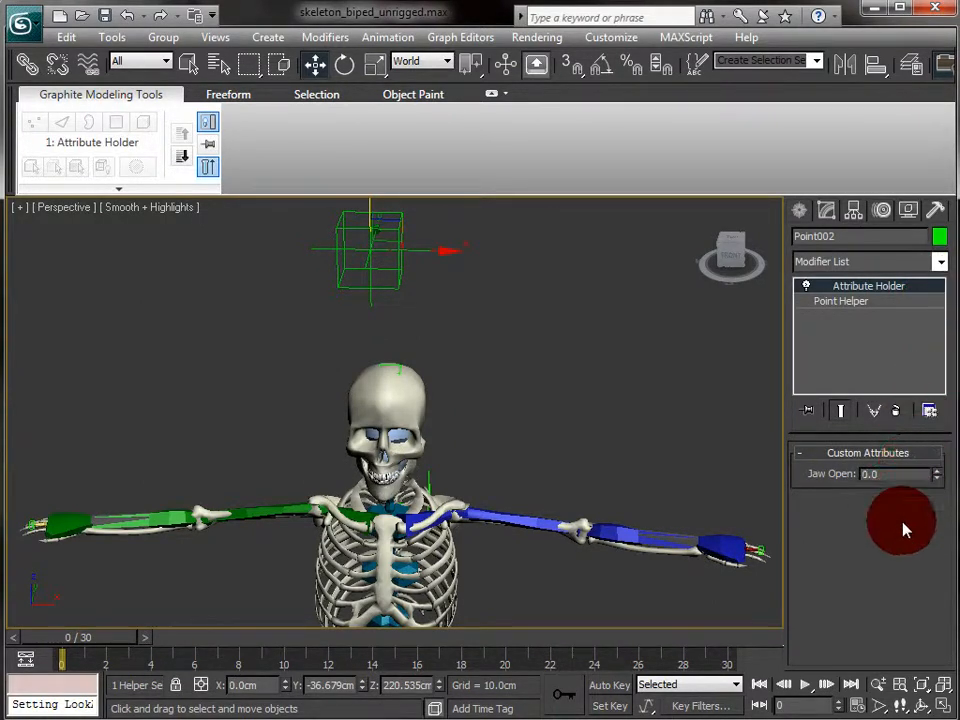
alt+middle_drag(512, 491, 480, 490)
scroll(518, 428, up, 4)
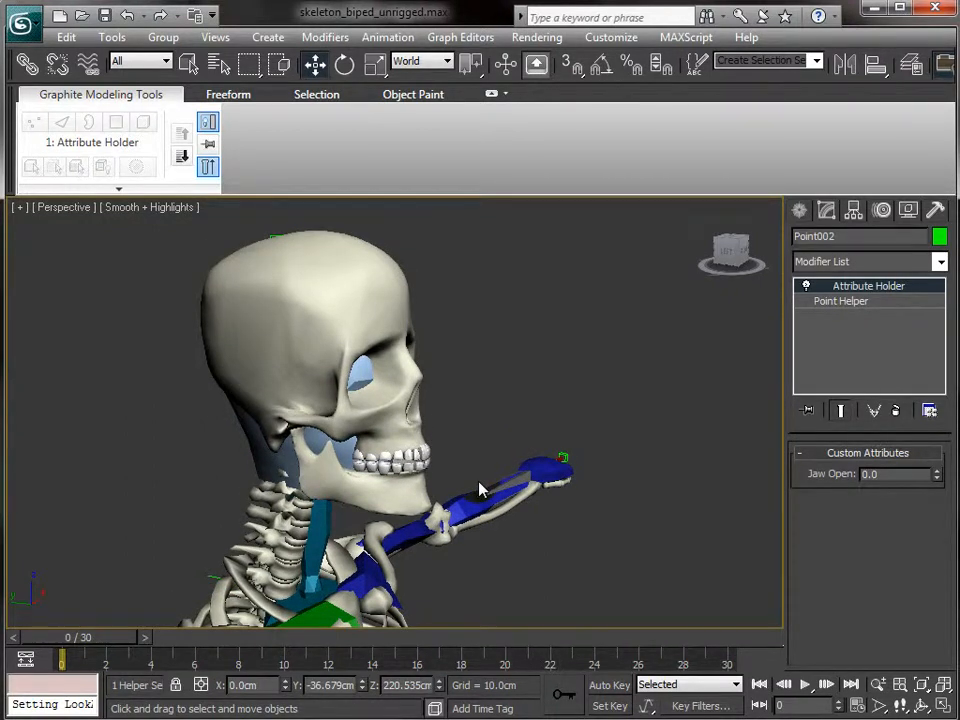
scroll(478, 491, down, 2)
scroll(474, 494, up, 2)
alt+middle_drag(474, 458, 300, 454)
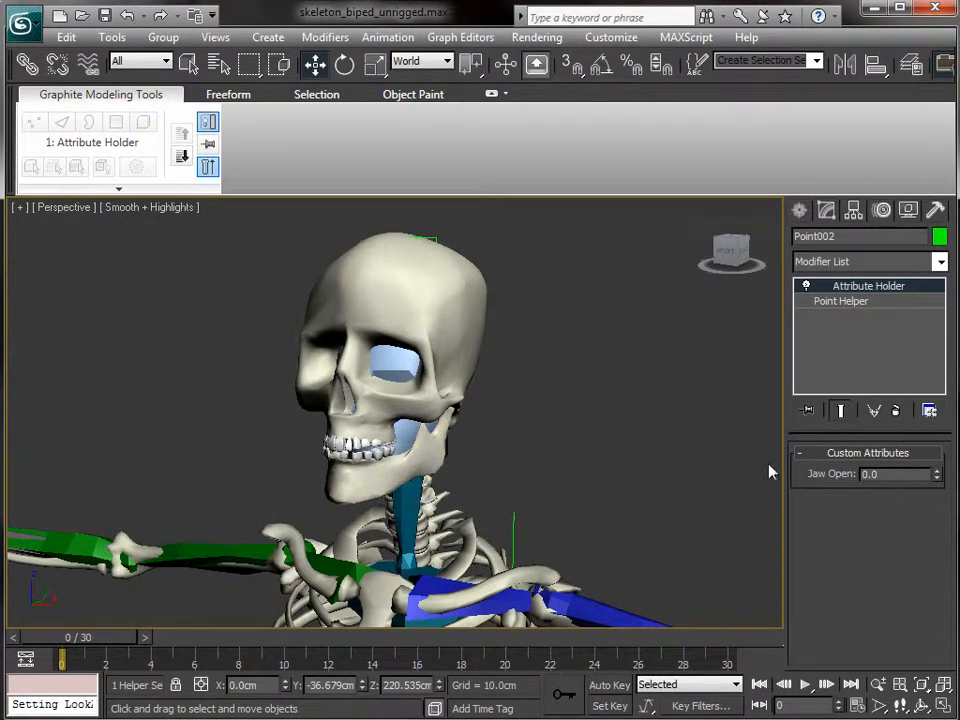
Try rotating the lower jaw directly with the Rotate tool, and clear the selection.
click(425, 462)
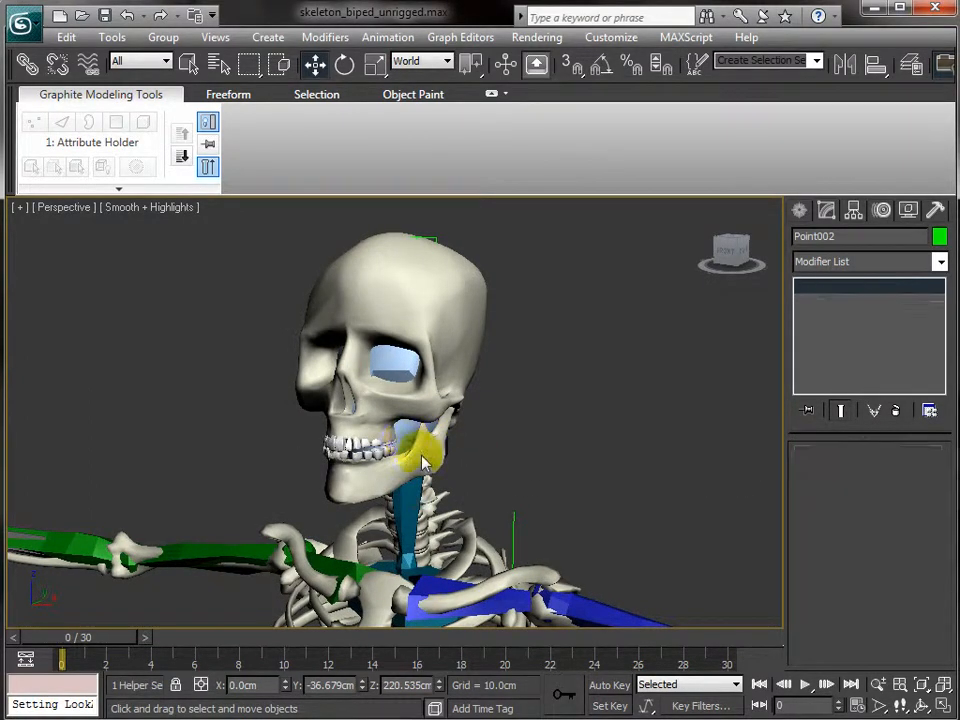
alt+middle_drag(200, 512, 475, 456)
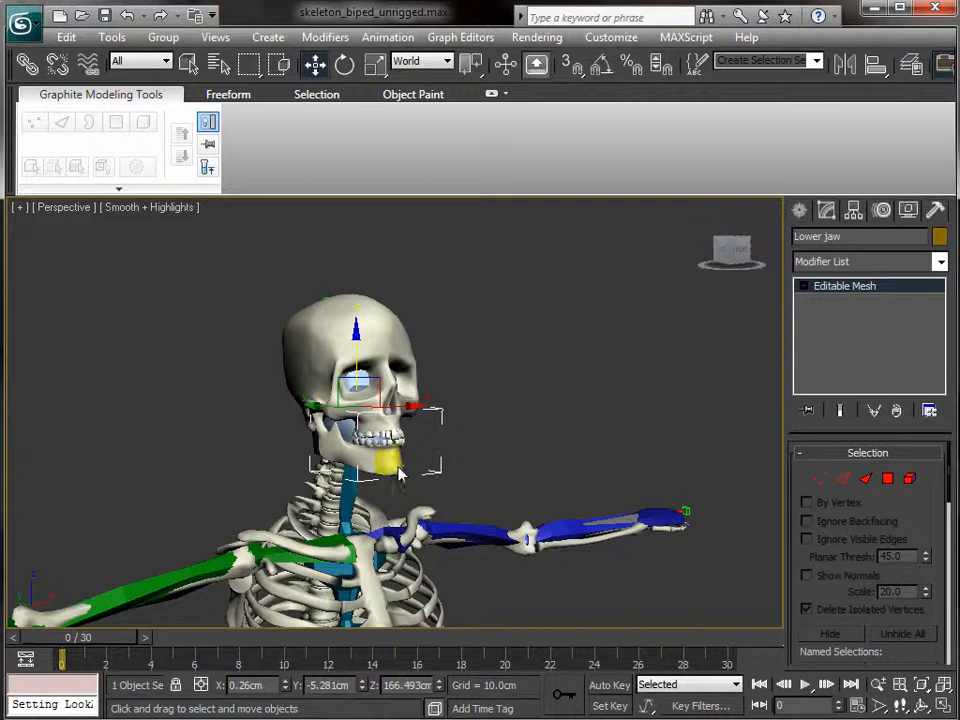
key(e)
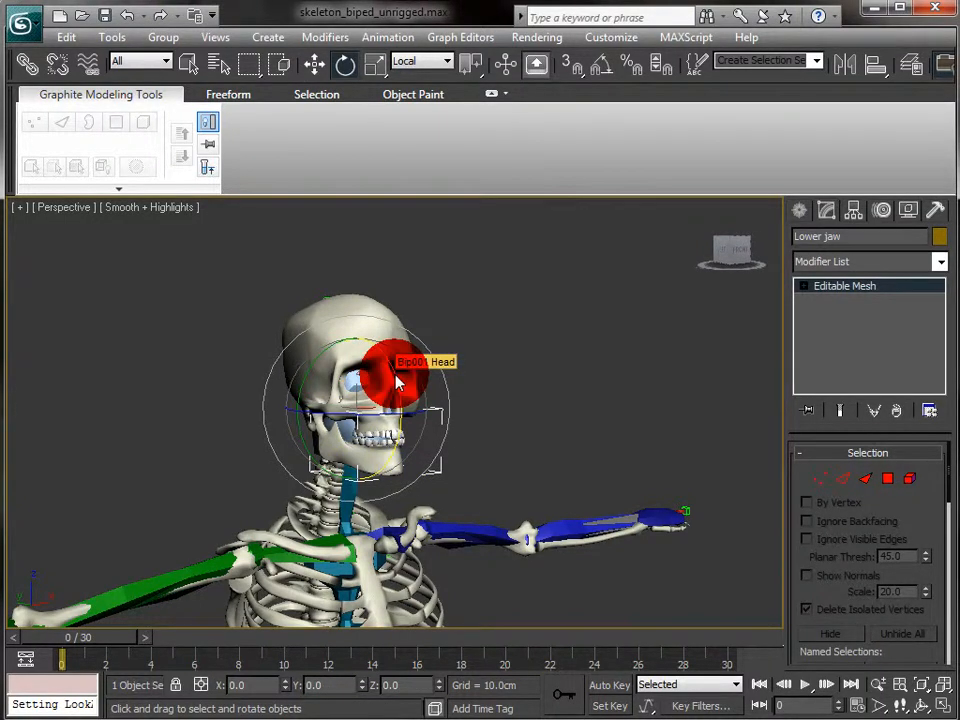
drag(386, 366, 395, 463)
right_click(393, 457)
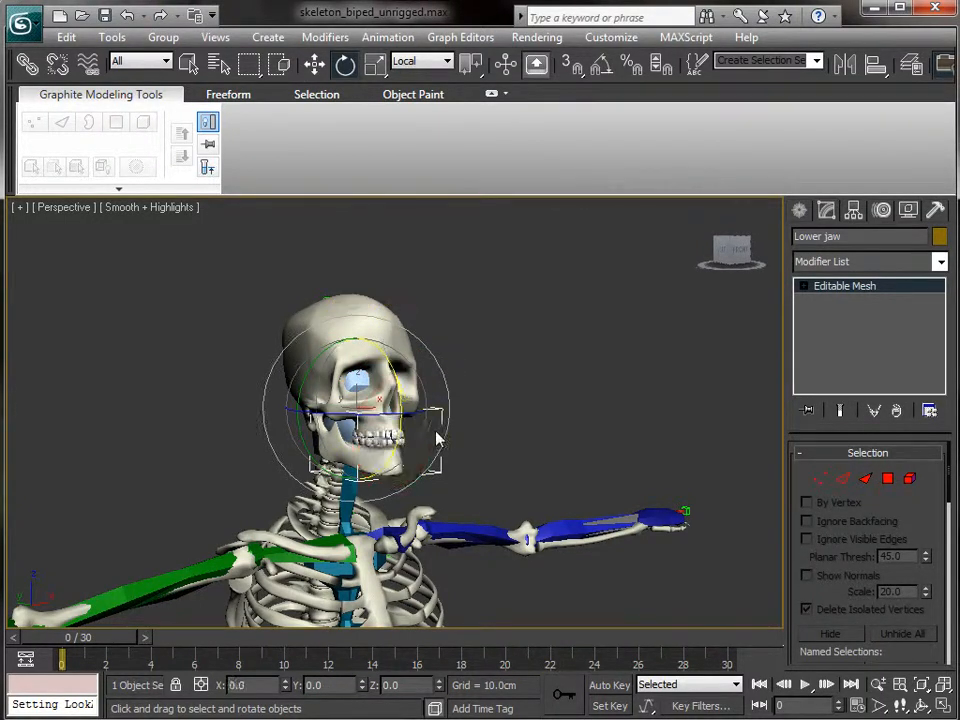
click(500, 433)
Examine how the rib cage, spine and left humerus sit against the biped bones.
alt+middle_drag(509, 471, 480, 512)
scroll(480, 512, down, 2)
middle_drag(460, 578, 487, 412)
scroll(487, 412, down, 2)
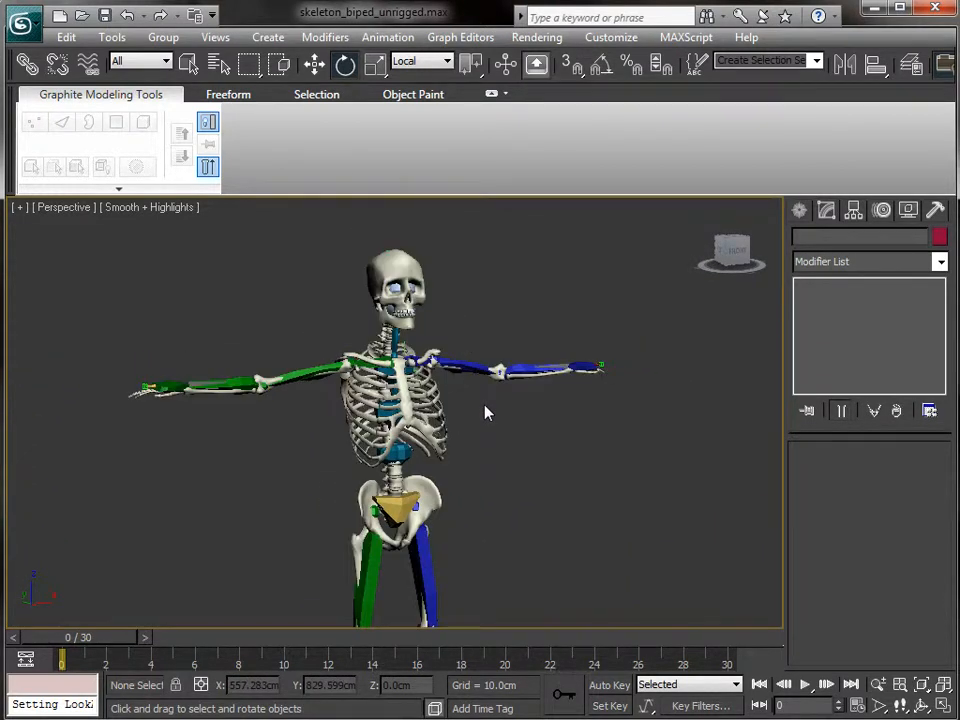
scroll(486, 411, up, 4)
scroll(489, 414, down, 3)
scroll(491, 407, up, 3)
scroll(490, 408, down, 2)
scroll(491, 407, down, 4)
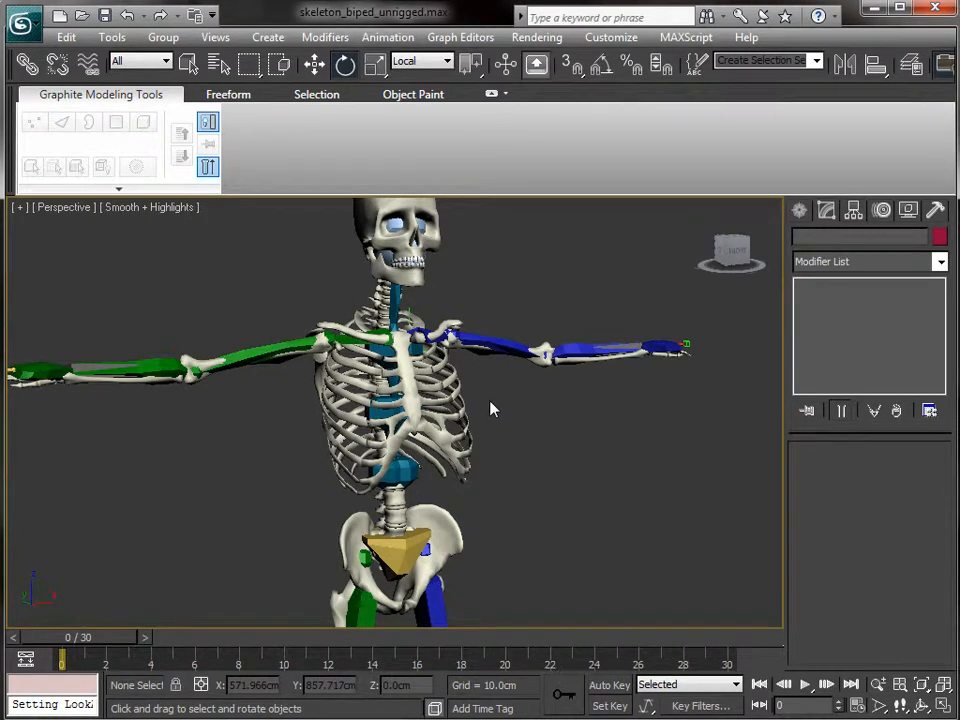
scroll(488, 414, up, 3)
scroll(480, 437, down, 2)
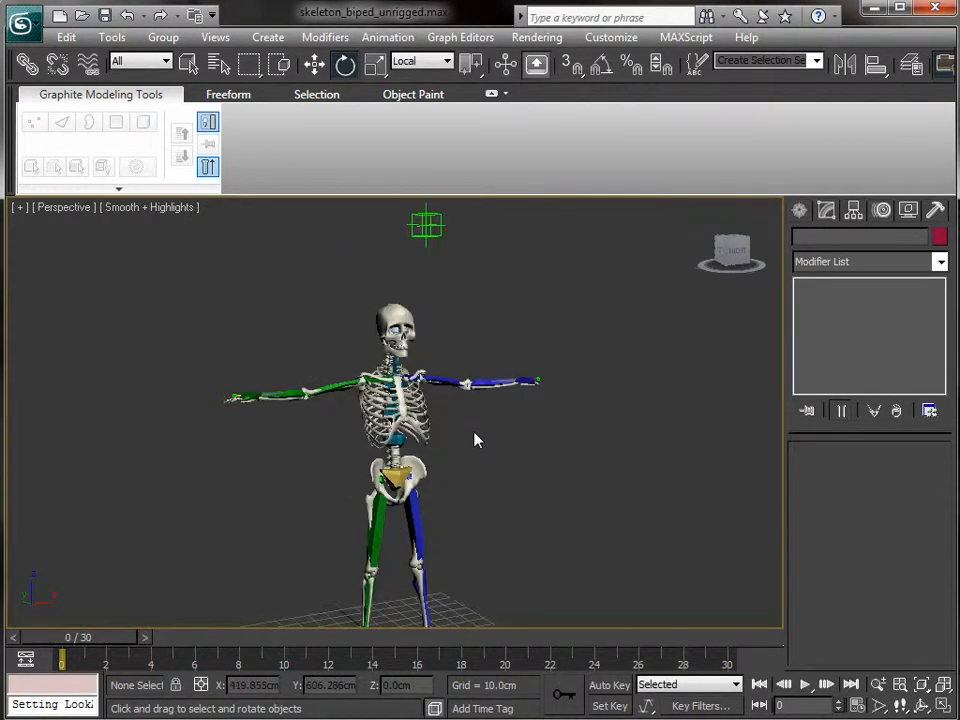
scroll(476, 435, up, 4)
scroll(465, 432, up, 2)
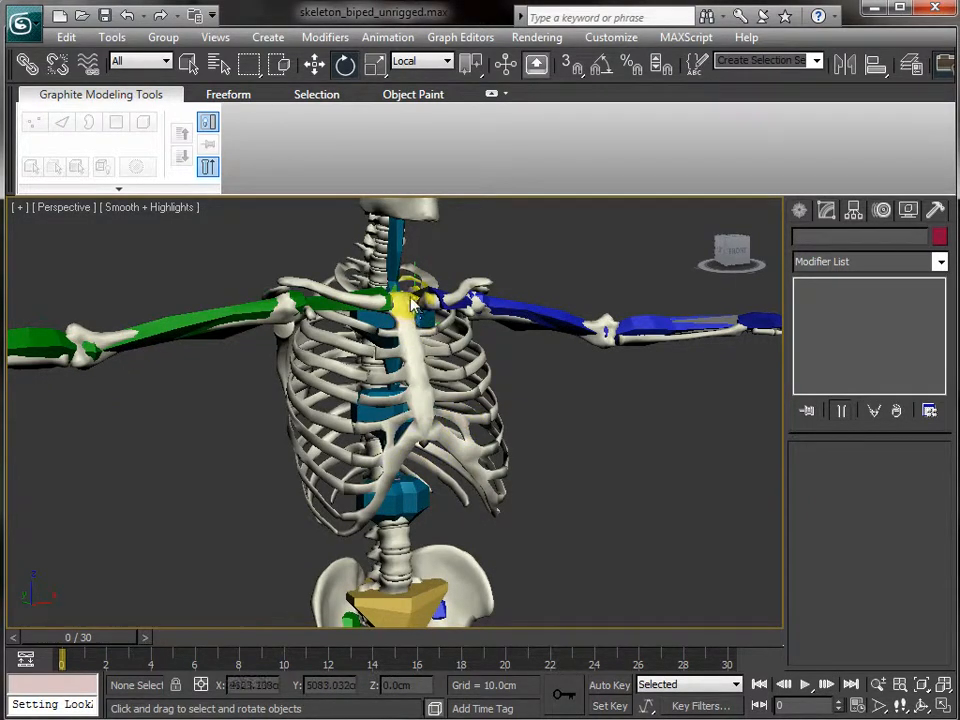
scroll(411, 291, down, 2)
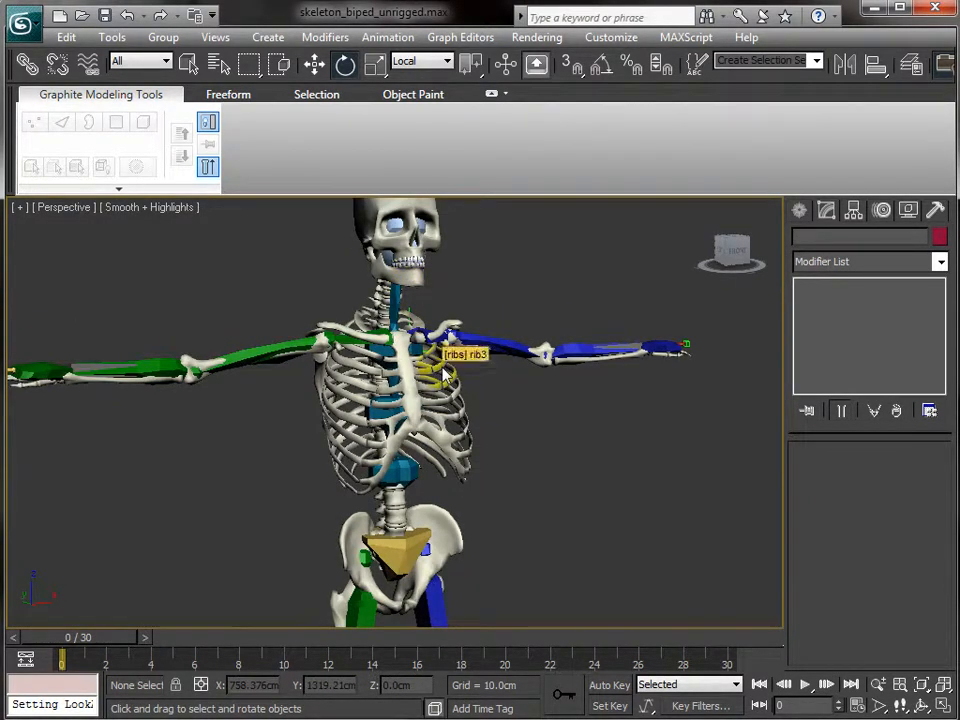
click(525, 352)
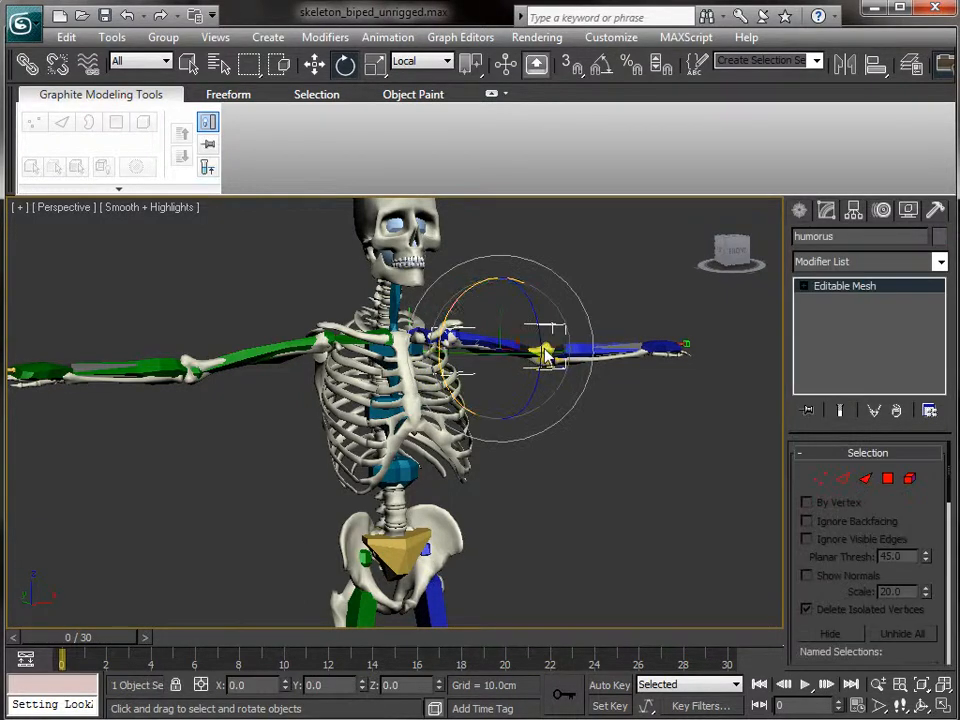
click(568, 503)
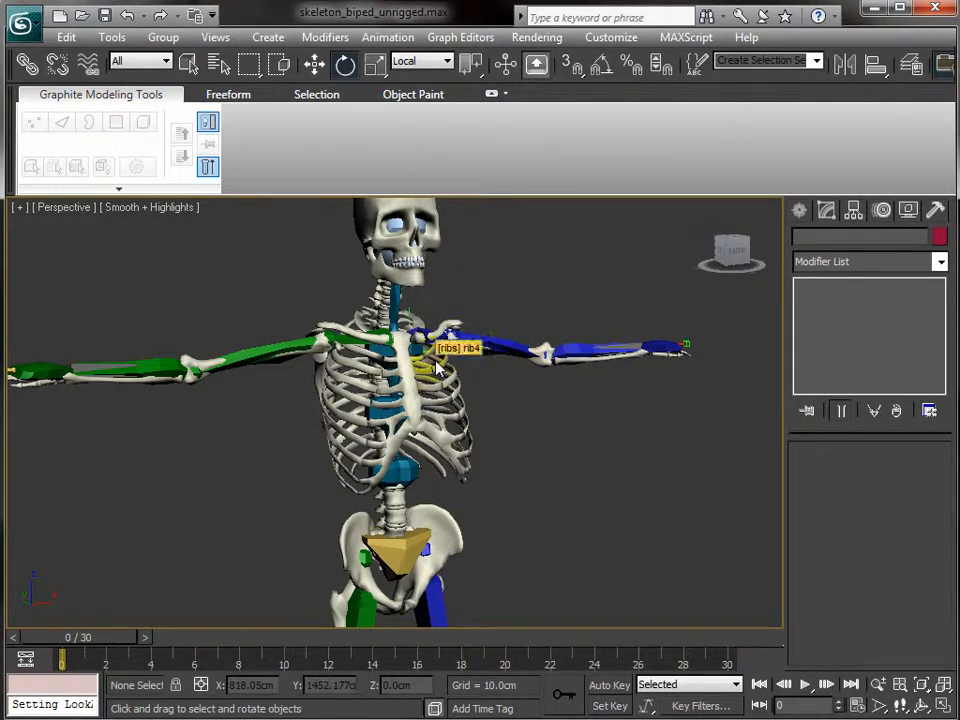
Delete the ribs group from the skeleton.
click(463, 460)
alt+middle_drag(557, 508, 478, 462)
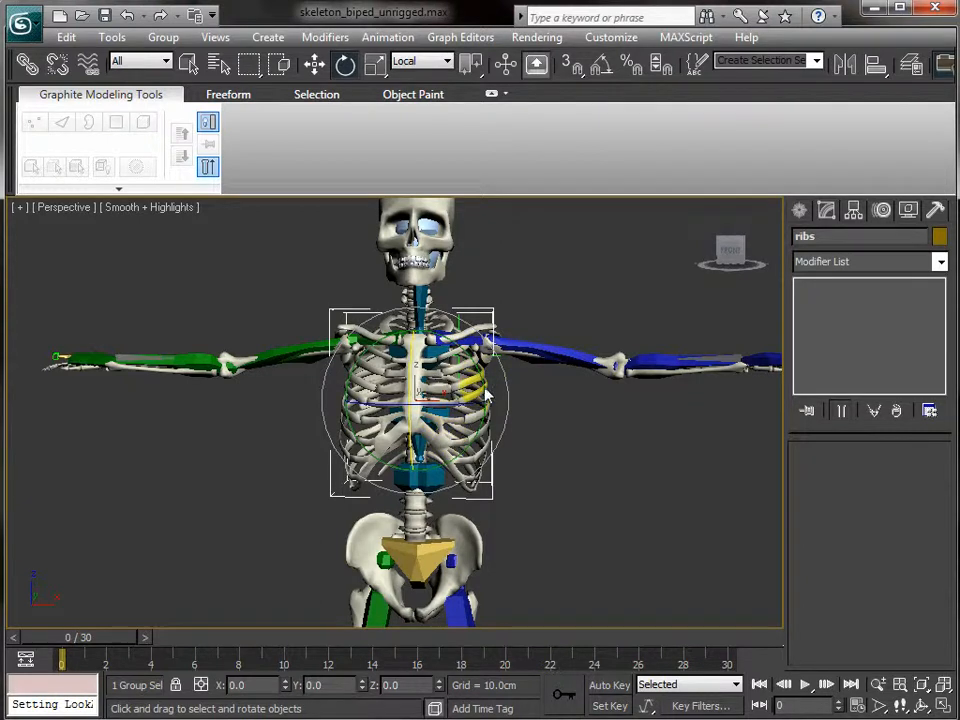
key(Delete)
Apply a Skin modifier to the spine group and show its bones list.
alt+middle_drag(501, 435, 560, 425)
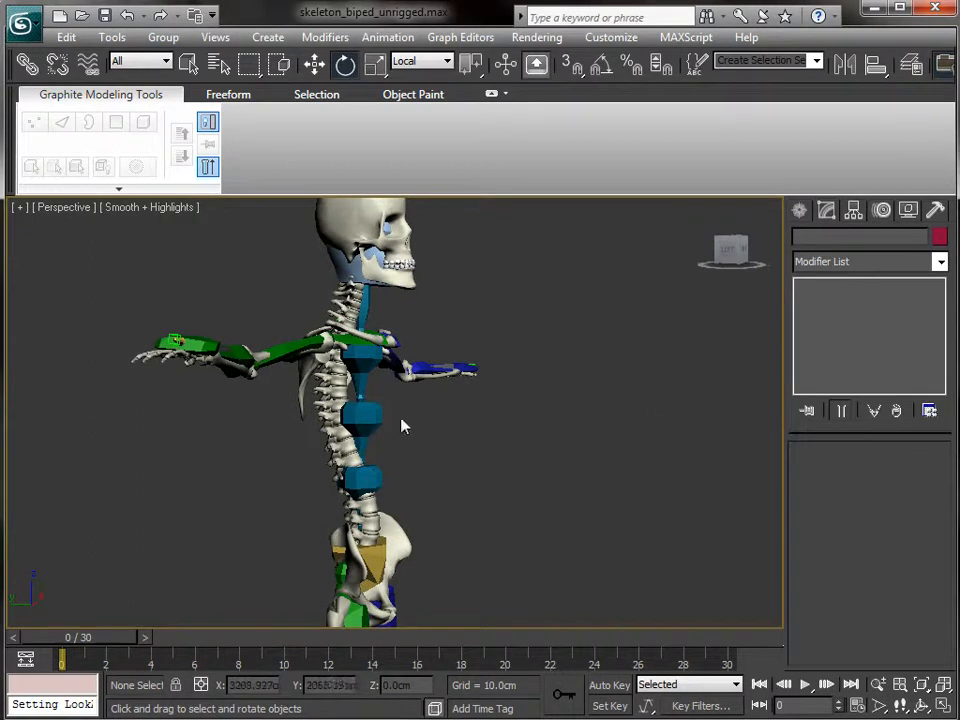
click(329, 430)
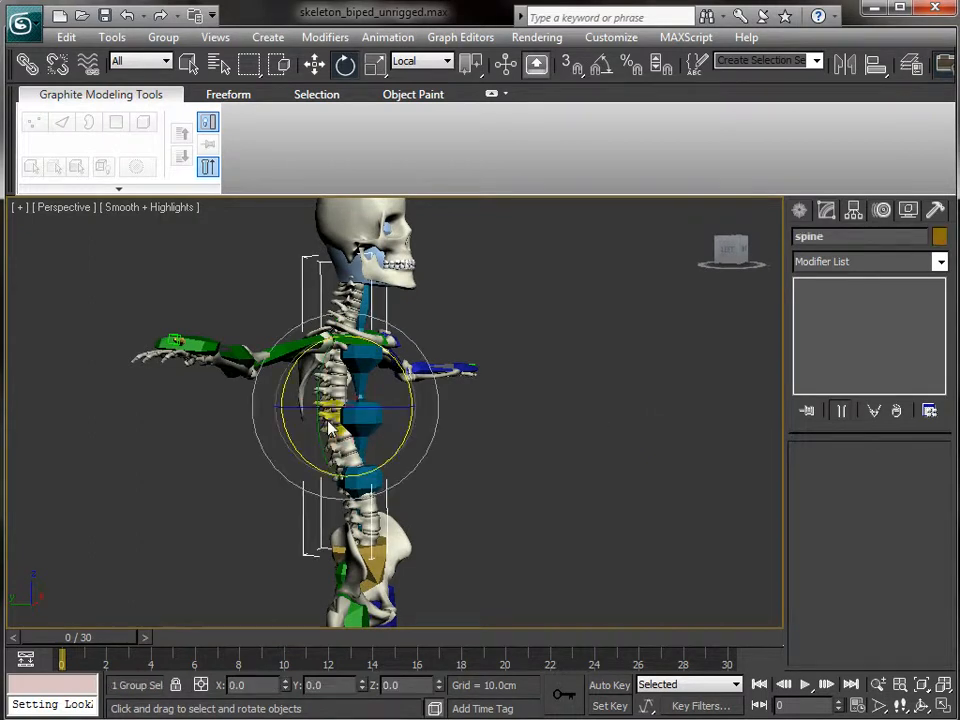
click(940, 262)
drag(945, 372, 937, 609)
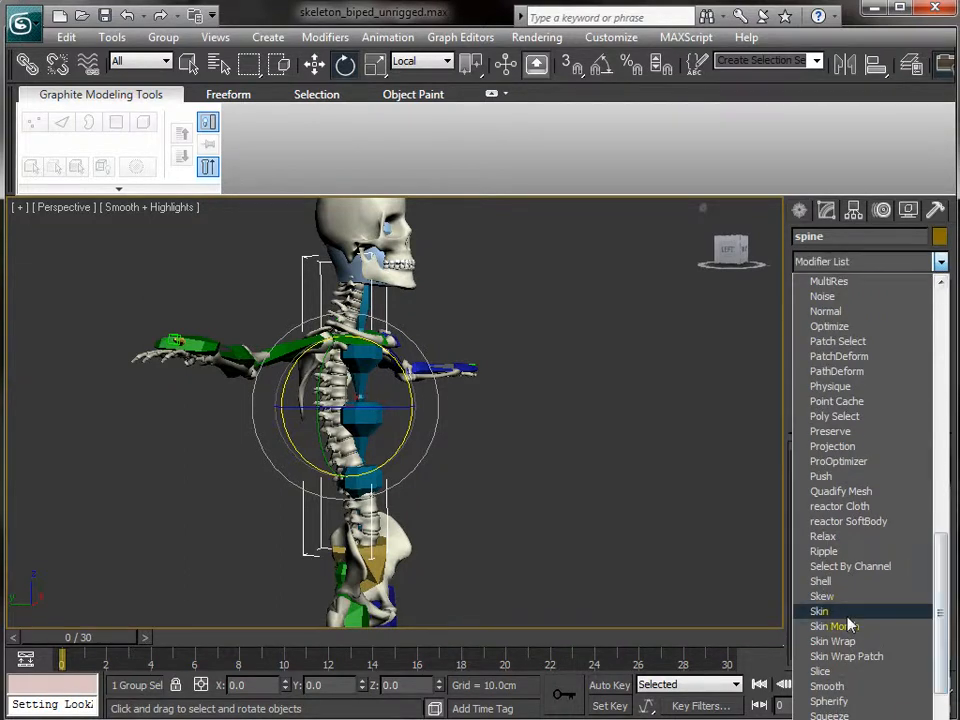
click(848, 613)
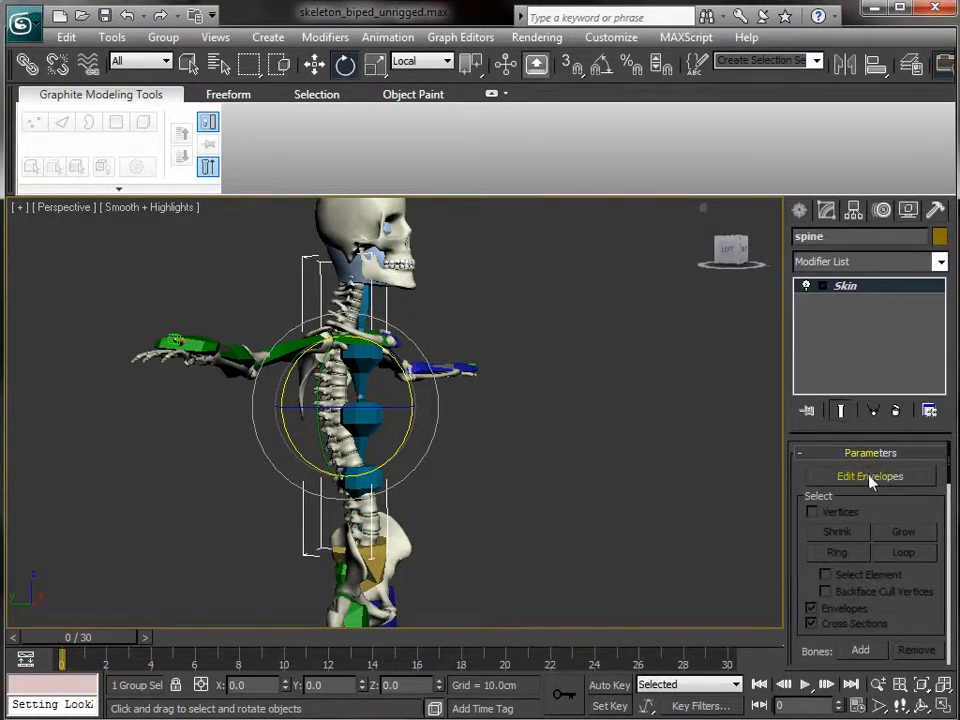
drag(882, 537, 884, 355)
Identify the bones for skinning the spine by selecting the biped's neck and its three spine links together.
click(670, 466)
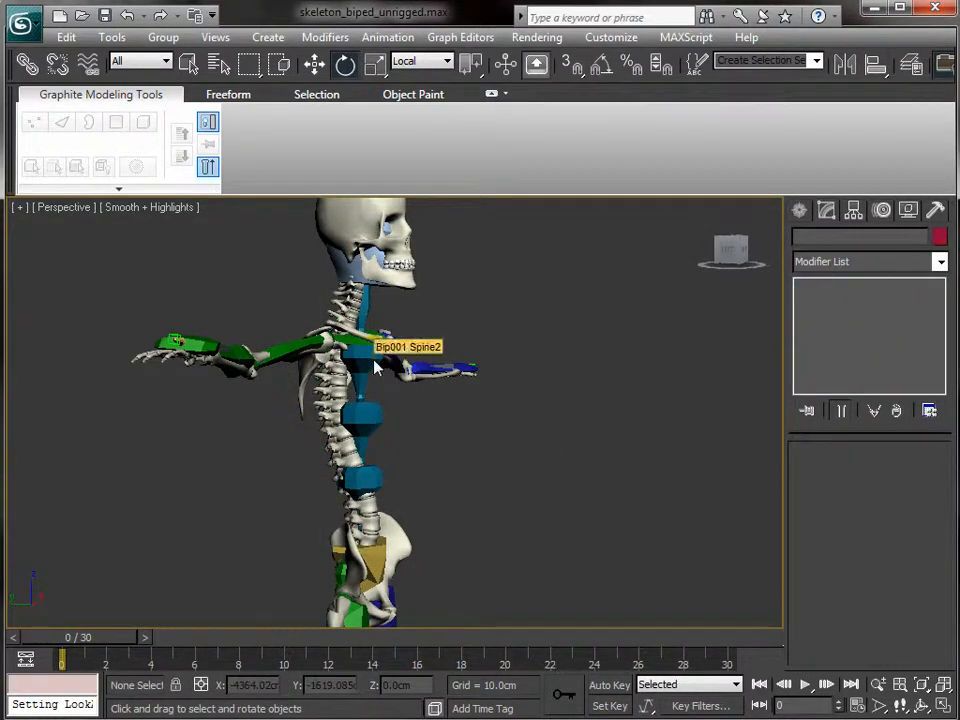
click(368, 323)
key(q)
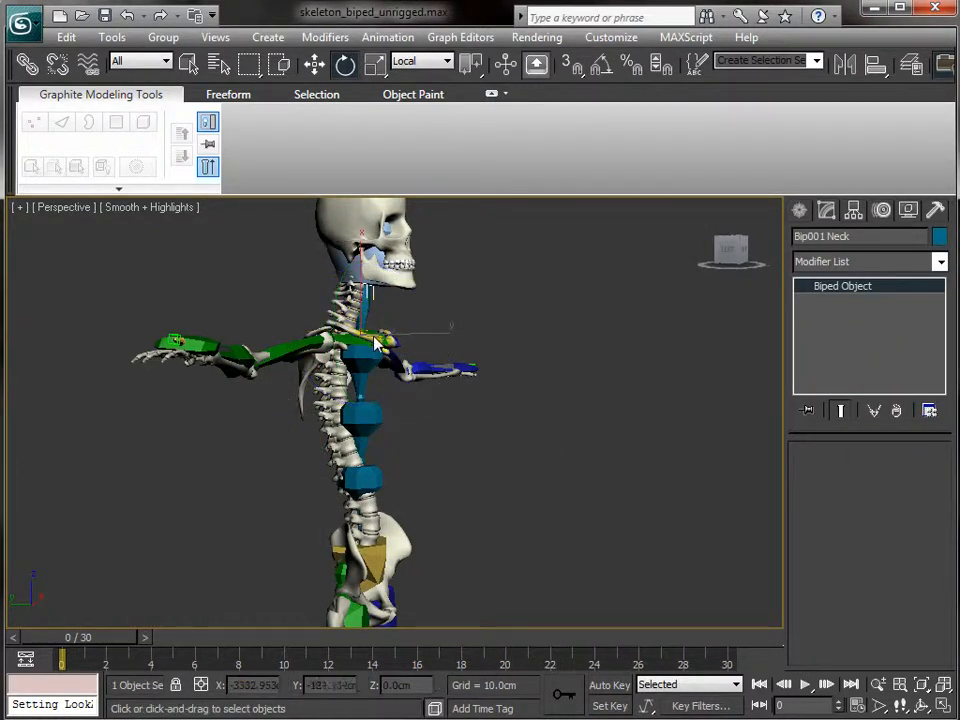
ctrl+click(371, 367)
ctrl+click(376, 430)
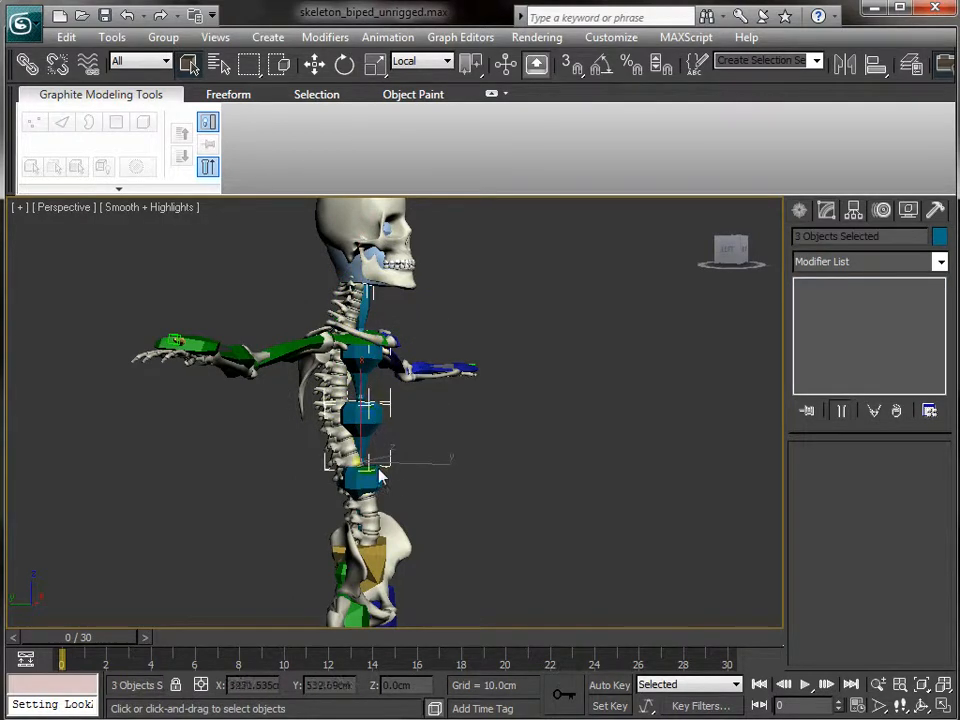
ctrl+click(377, 488)
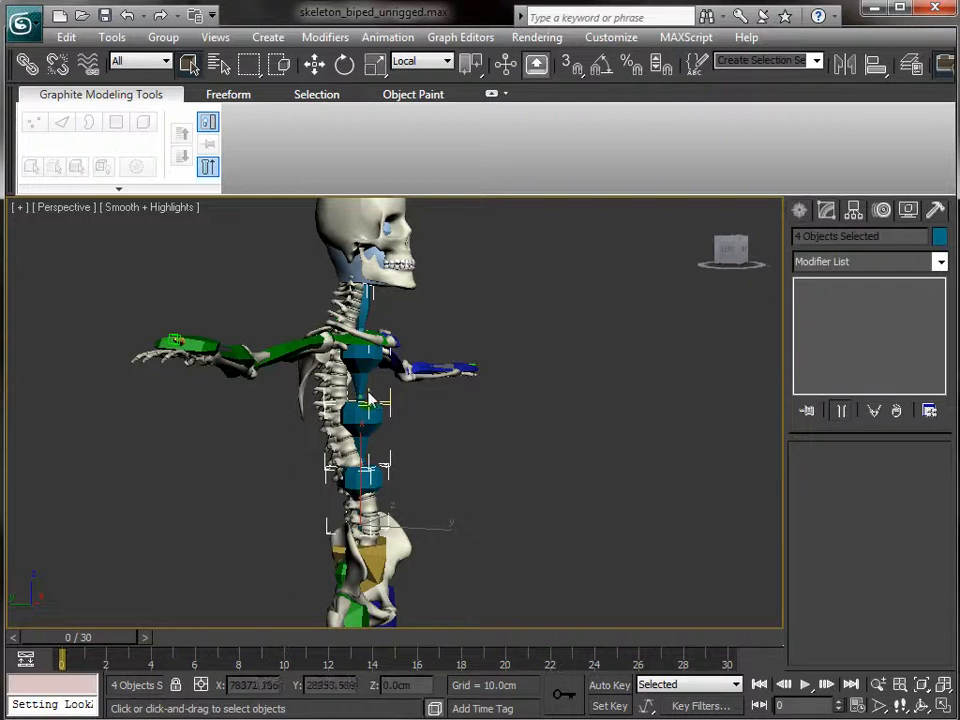
Add the biped's Spine, Spine1, Spine2 and Neck as bones in the spine group's Skin modifier.
click(326, 391)
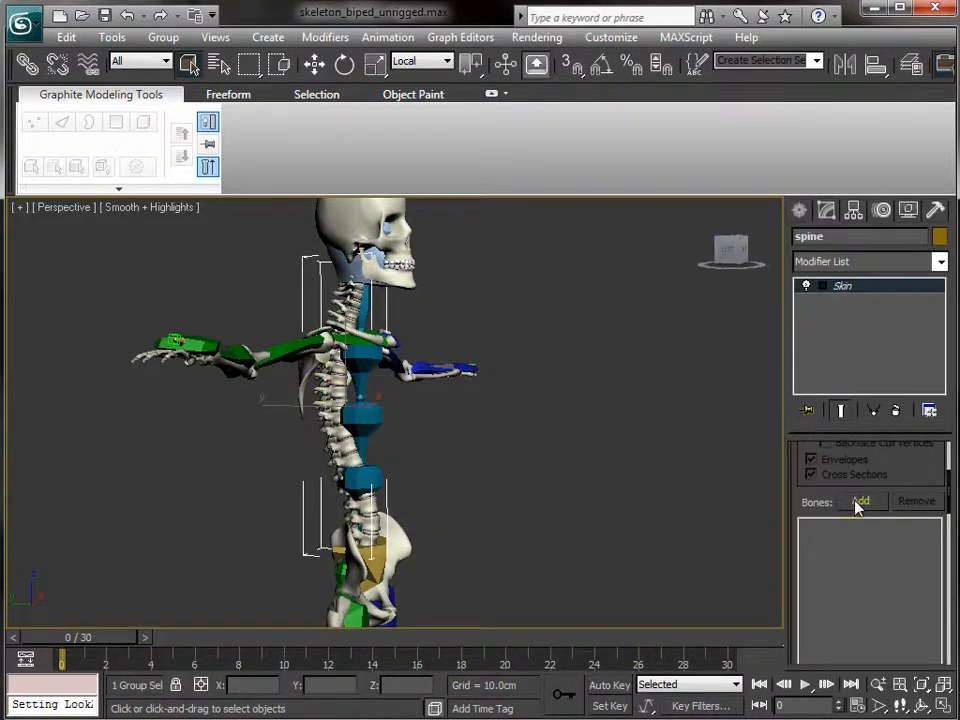
key(h)
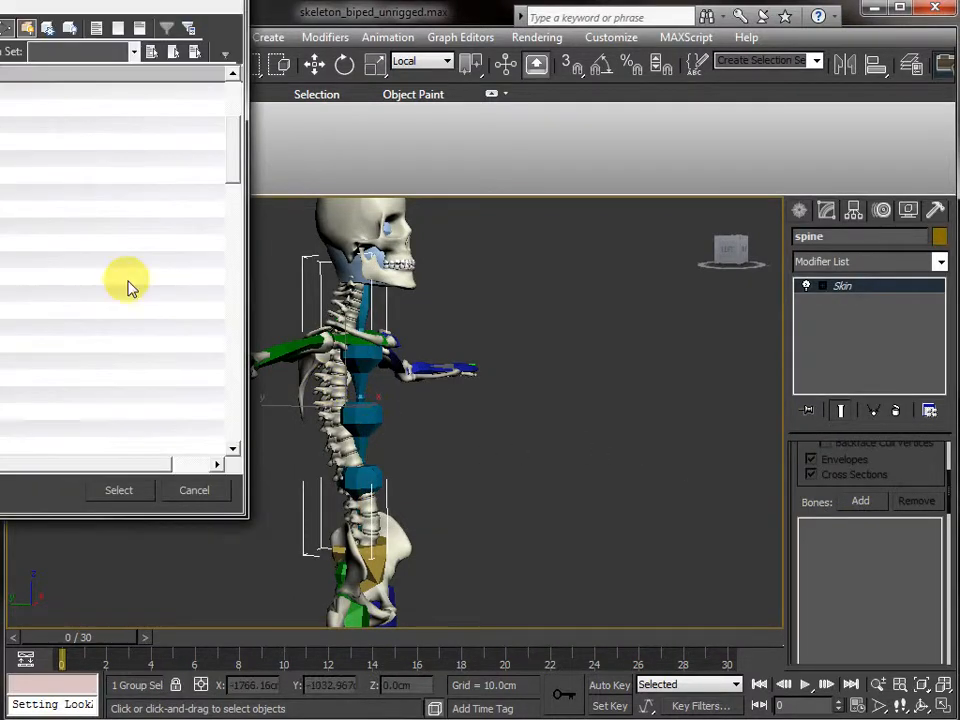
drag(40, 5, 425, 152)
drag(730, 330, 744, 390)
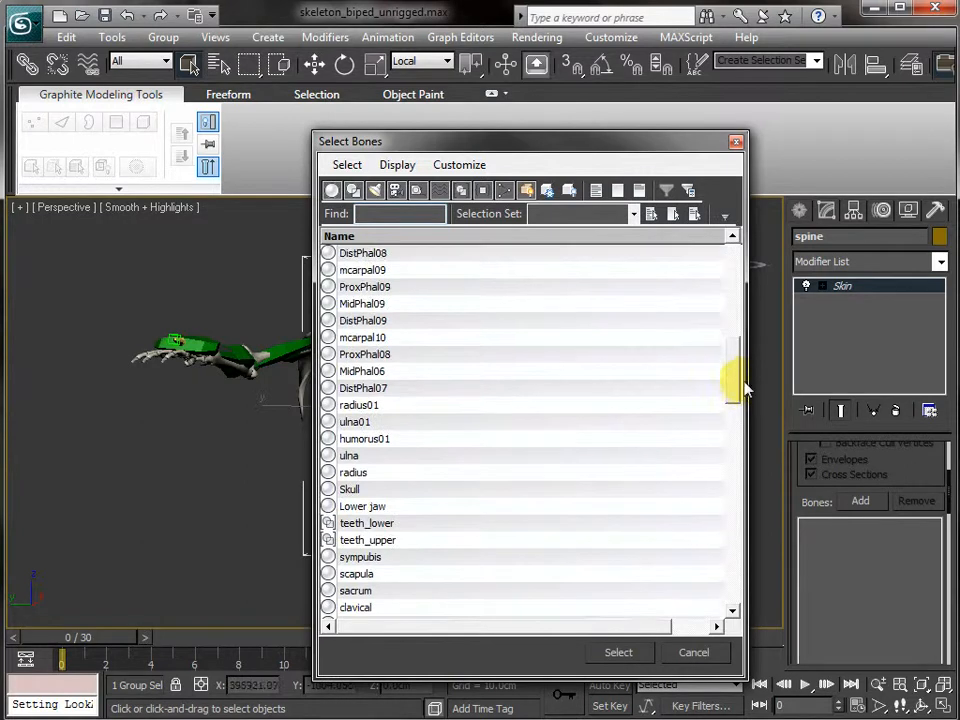
click(331, 191)
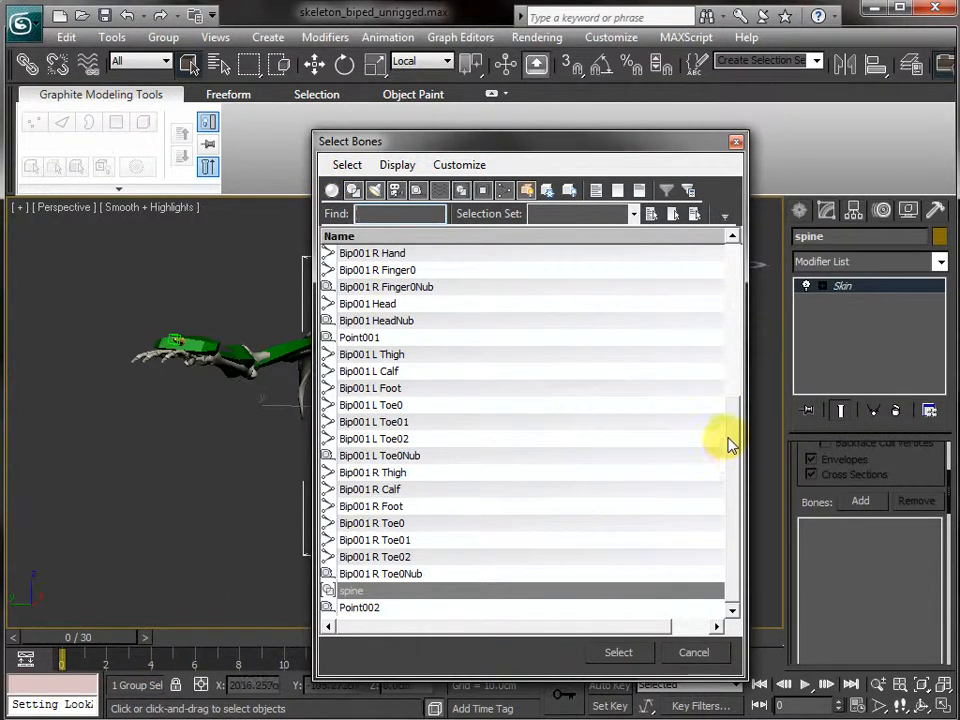
drag(730, 409, 602, 272)
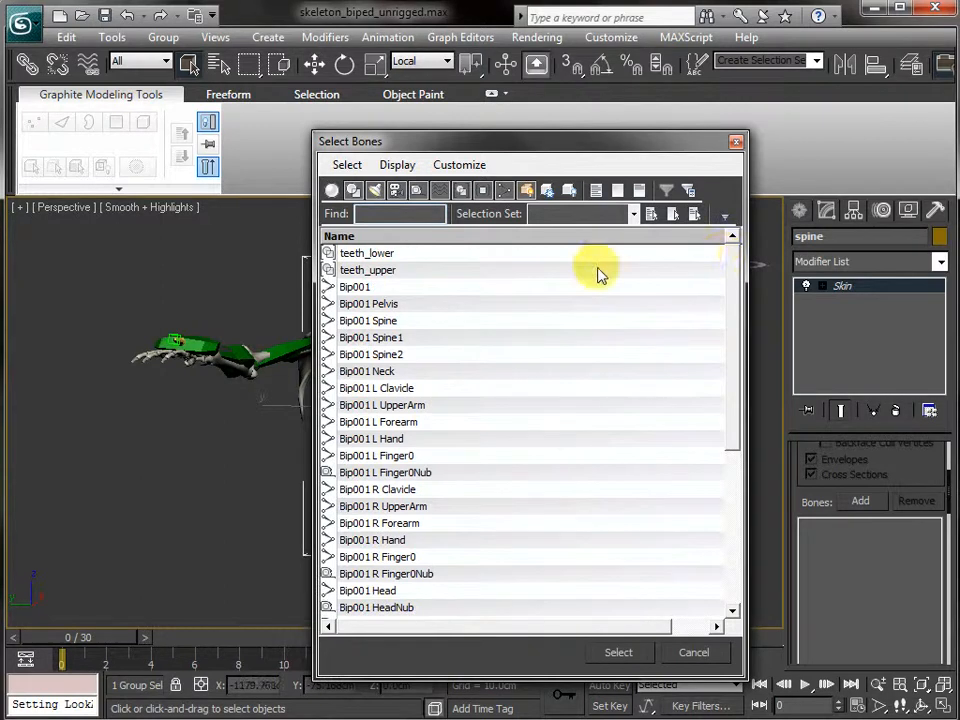
click(384, 320)
shift+click(380, 372)
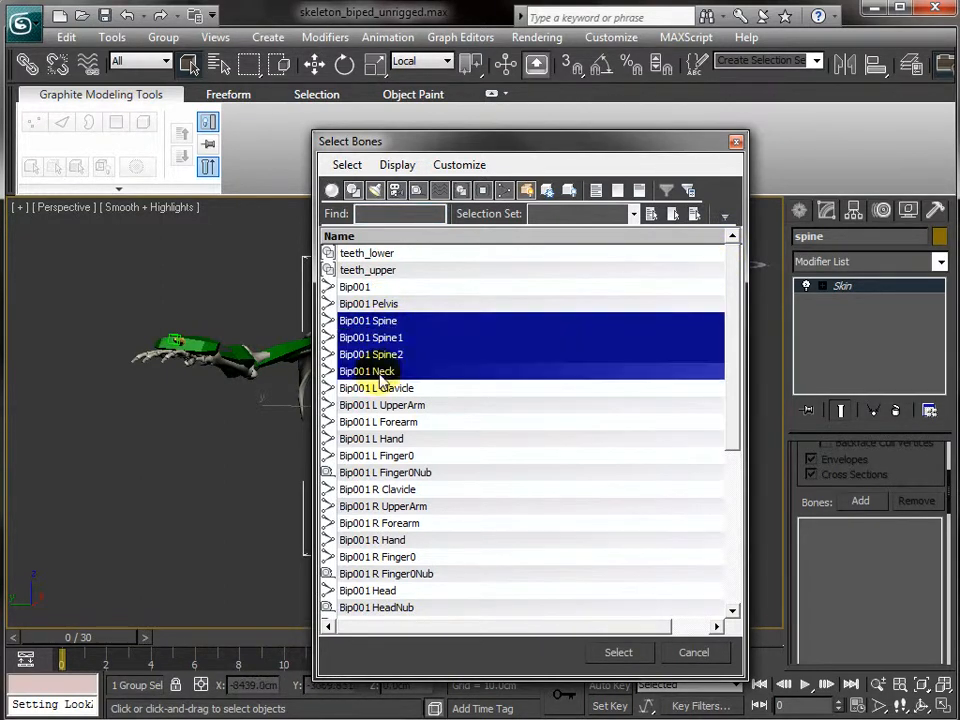
click(610, 654)
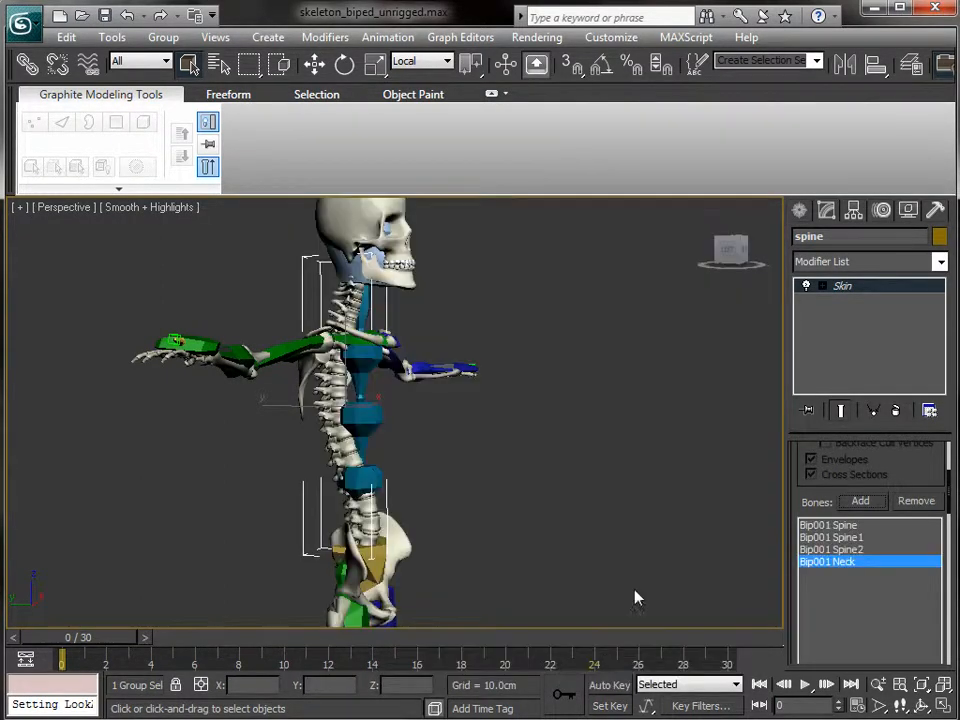
Open envelope editing for the spine's Skin modifier and examine the spine against the biped from the side and front.
drag(940, 465, 936, 652)
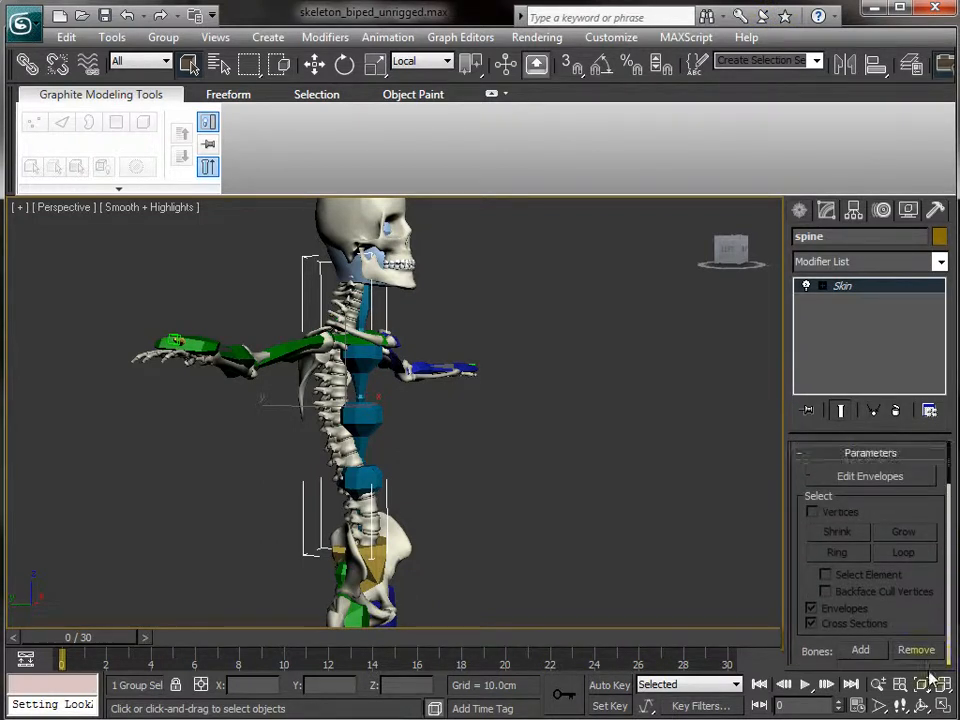
click(842, 478)
alt+middle_drag(645, 453, 320, 465)
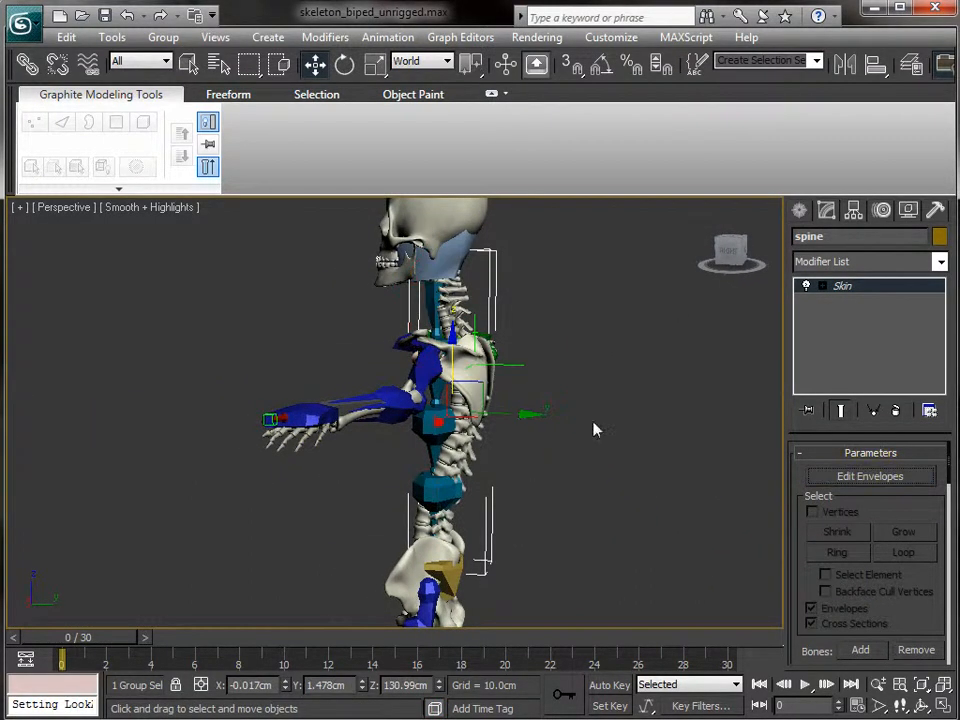
alt+middle_drag(516, 420, 704, 457)
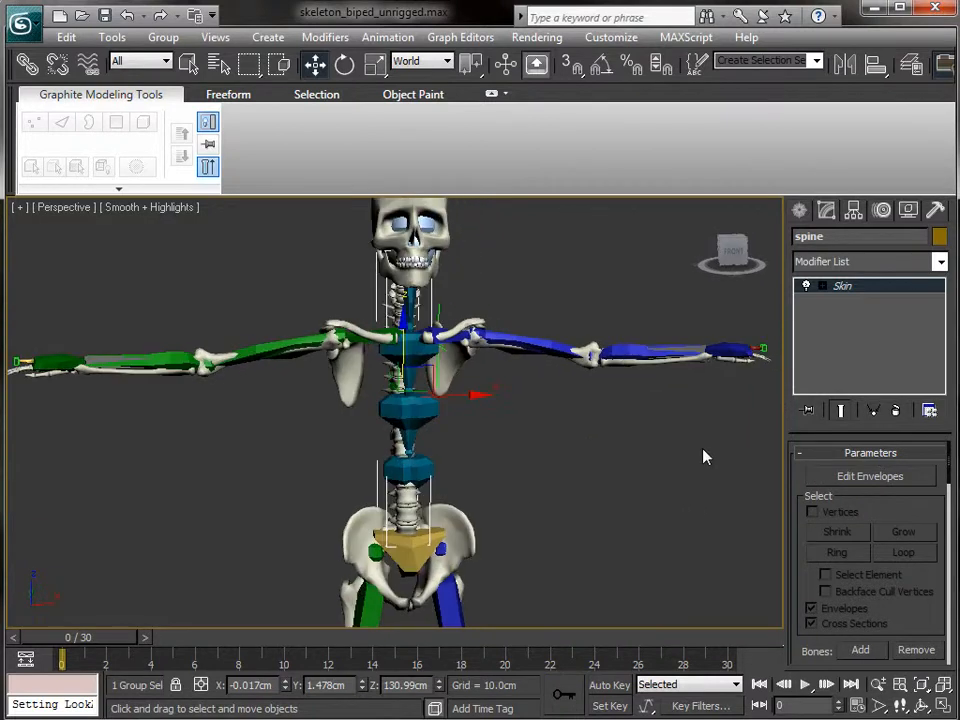
Test the spine skinning by rotating the biped's Spine1 bone sideways and back-to-front, undoing each rotation.
click(432, 424)
key(e)
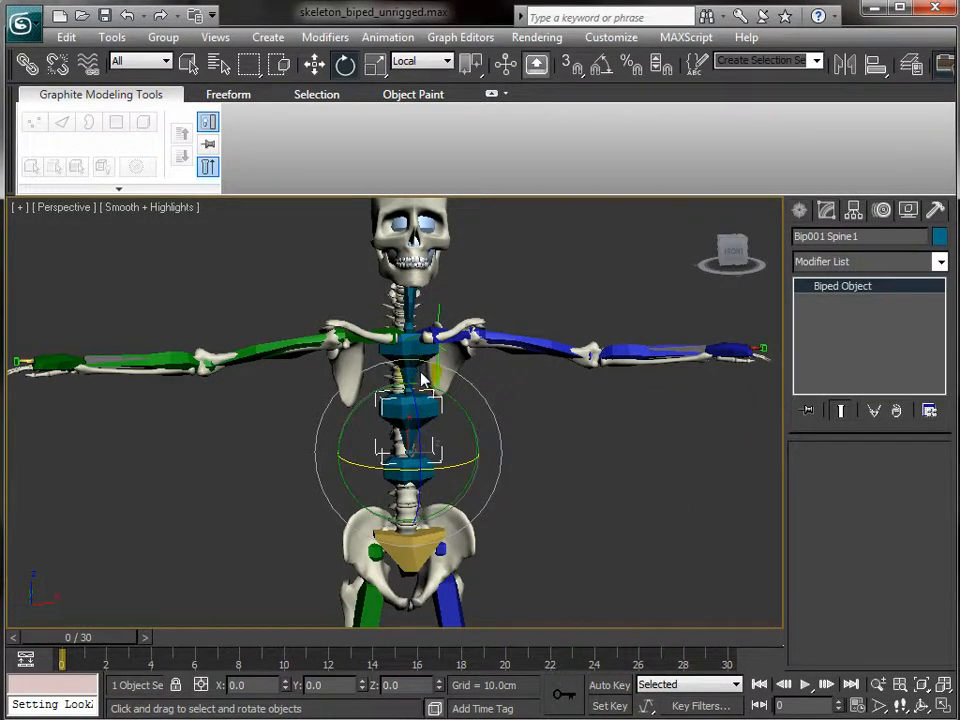
drag(422, 410, 516, 498)
key(ctrl+z)
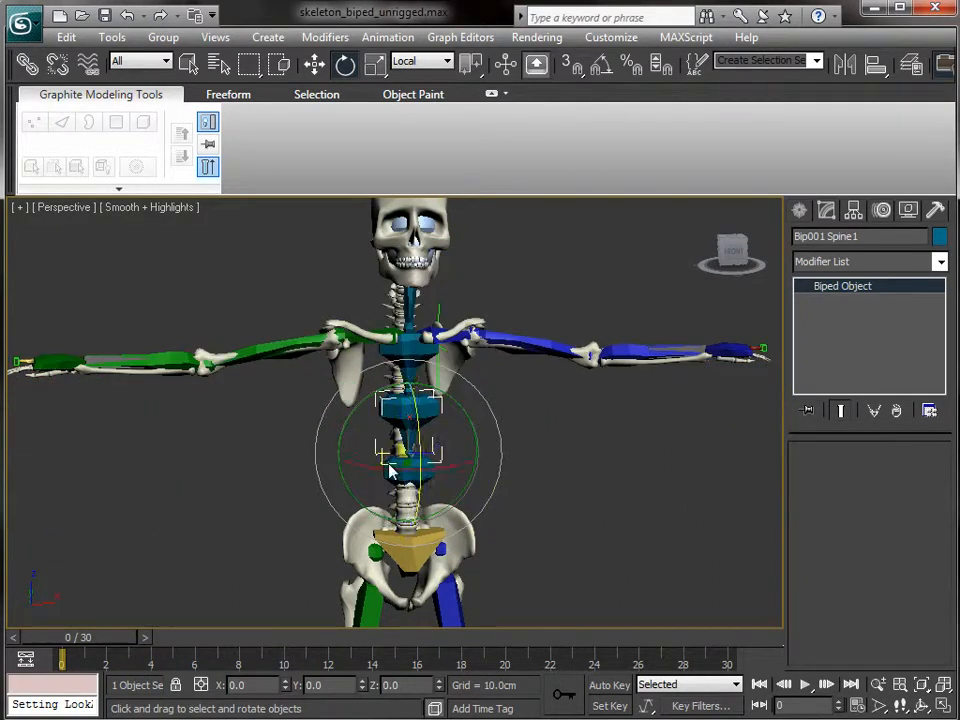
alt+middle_drag(358, 485, 436, 444)
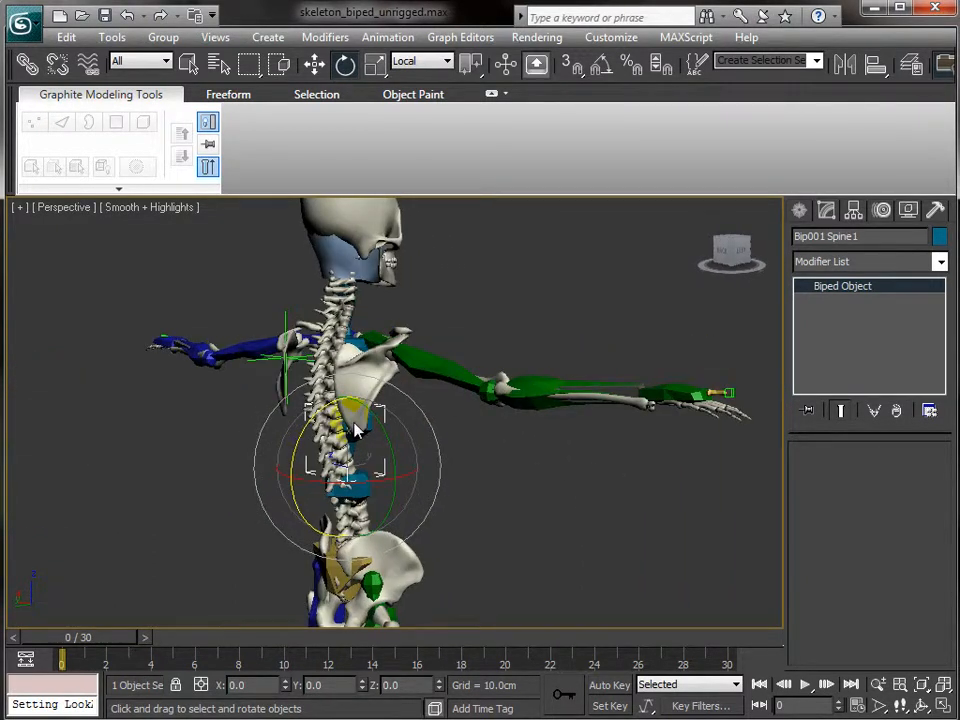
drag(316, 422, 257, 274)
key(ctrl+z)
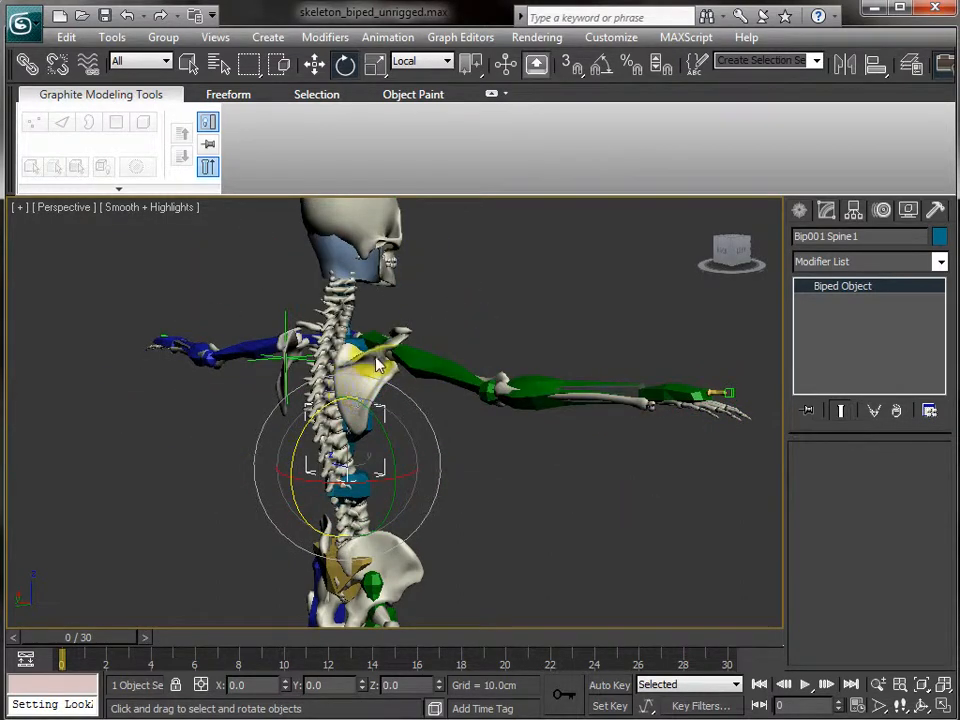
alt+middle_drag(353, 399, 420, 444)
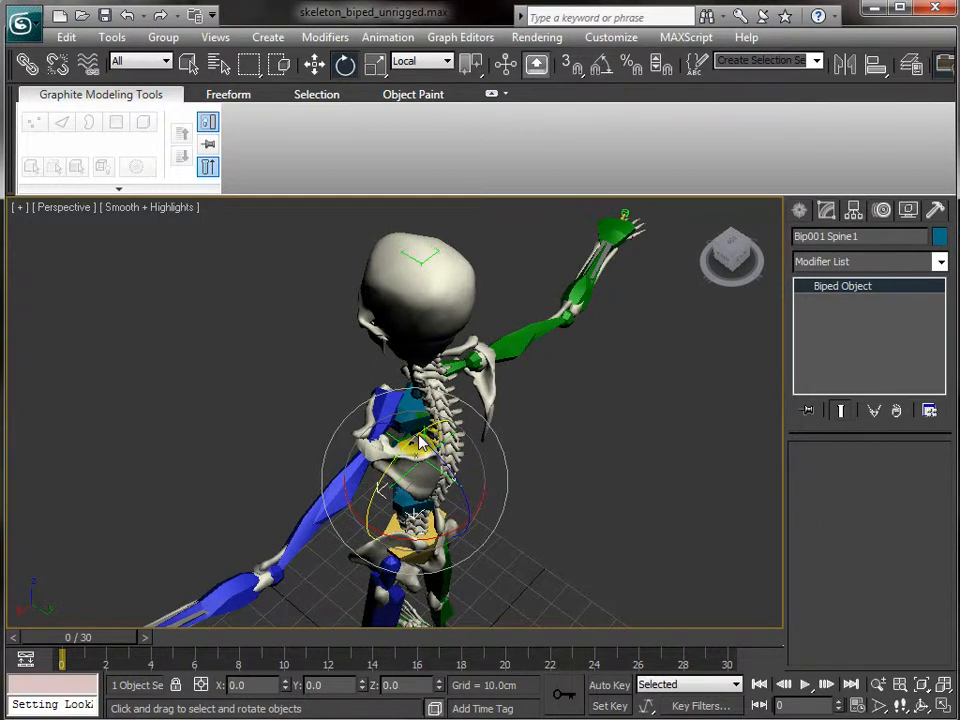
Try rotating the biped's left clavicle to test how the shoulder bones follow.
key(w)
click(390, 425)
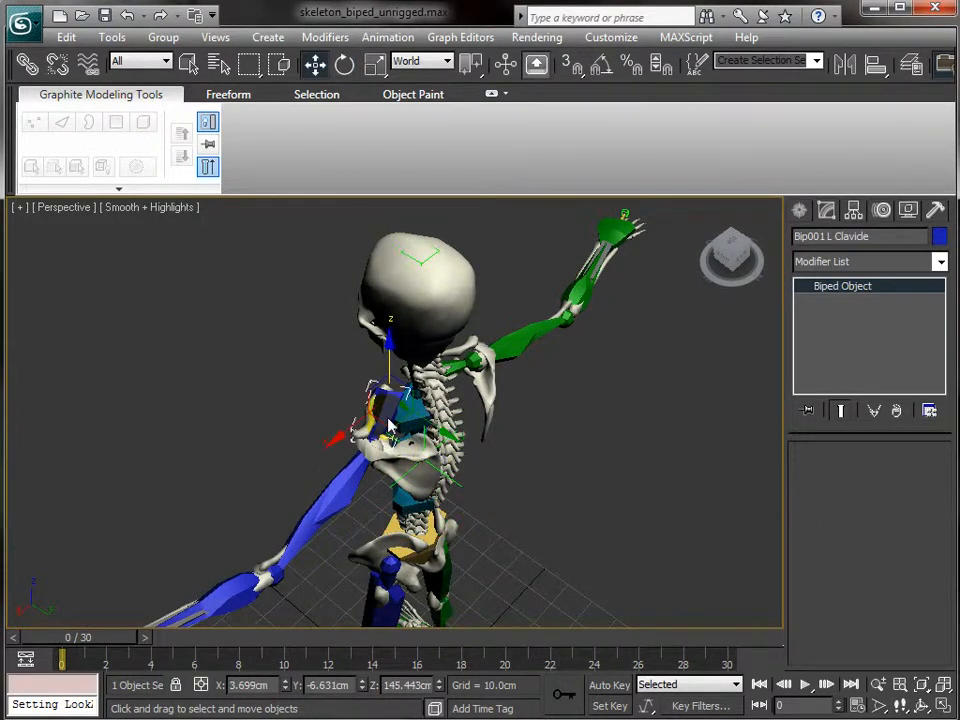
key(e)
drag(403, 446, 310, 430)
alt+middle_drag(295, 437, 388, 400)
alt+middle_drag(308, 322, 344, 349)
Test the lower jaw by varying the Jaw Open attribute of the point helper above the head.
click(318, 280)
drag(945, 474, 850, 530)
alt+middle_drag(349, 472, 508, 431)
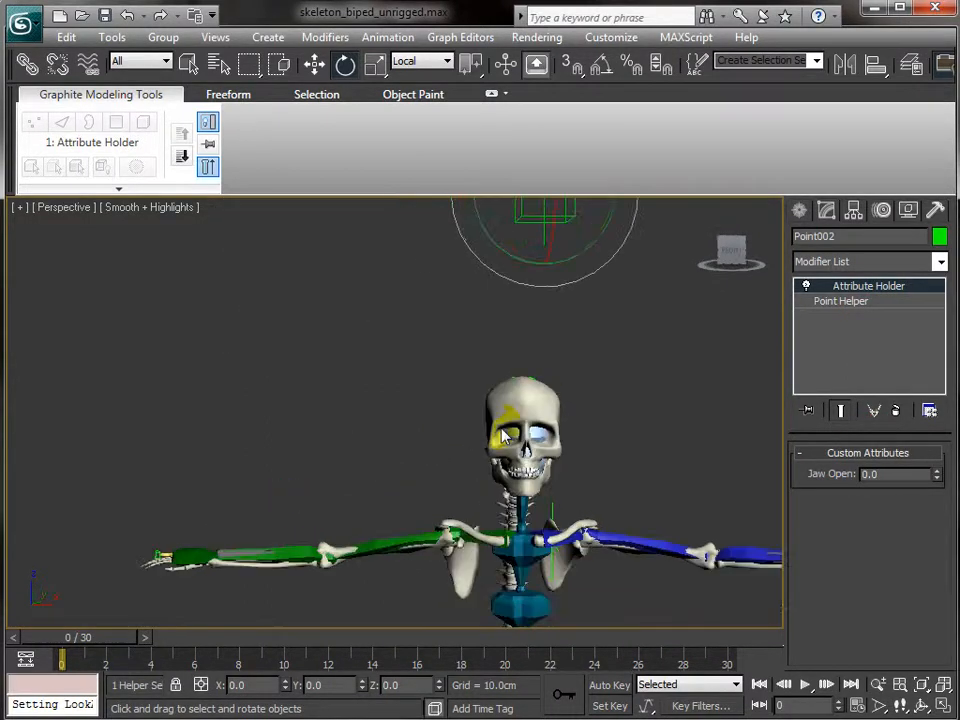
Try rotating several biped spine bones together with the ribs in place, undo the rotation and clear the selection.
middle_drag(561, 477, 532, 198)
alt+middle_drag(542, 420, 511, 322)
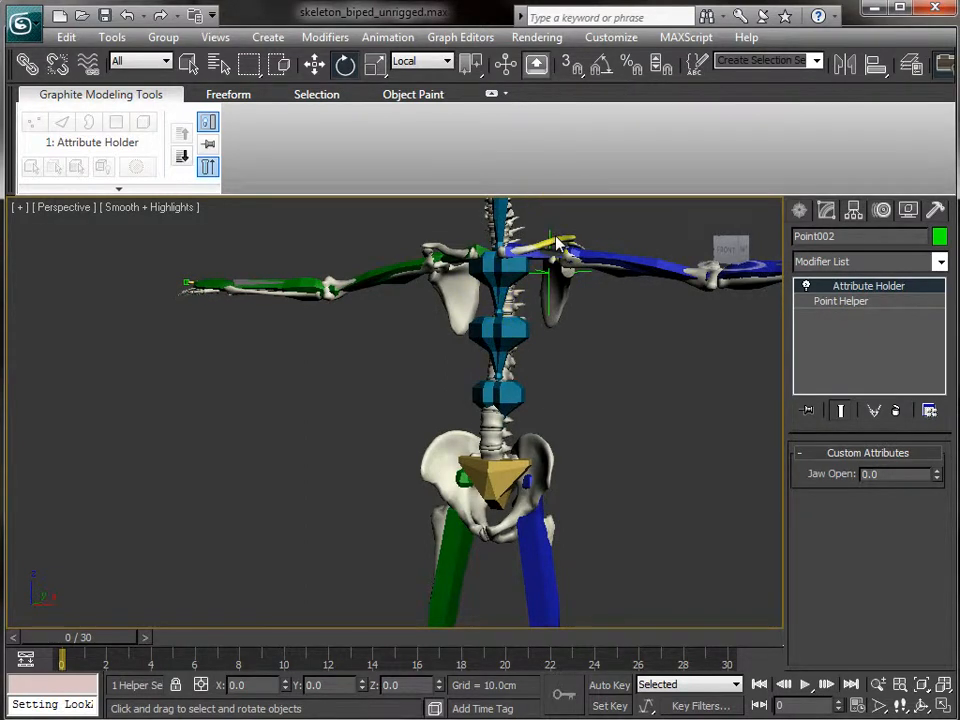
alt+middle_drag(432, 414, 455, 382)
click(470, 387)
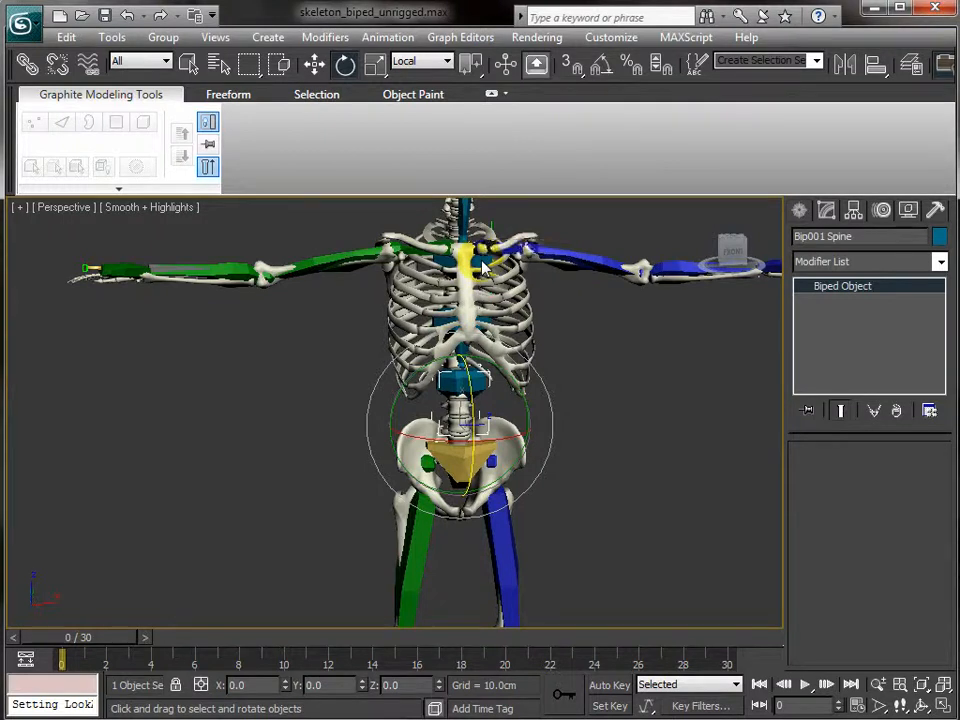
ctrl+click(525, 246)
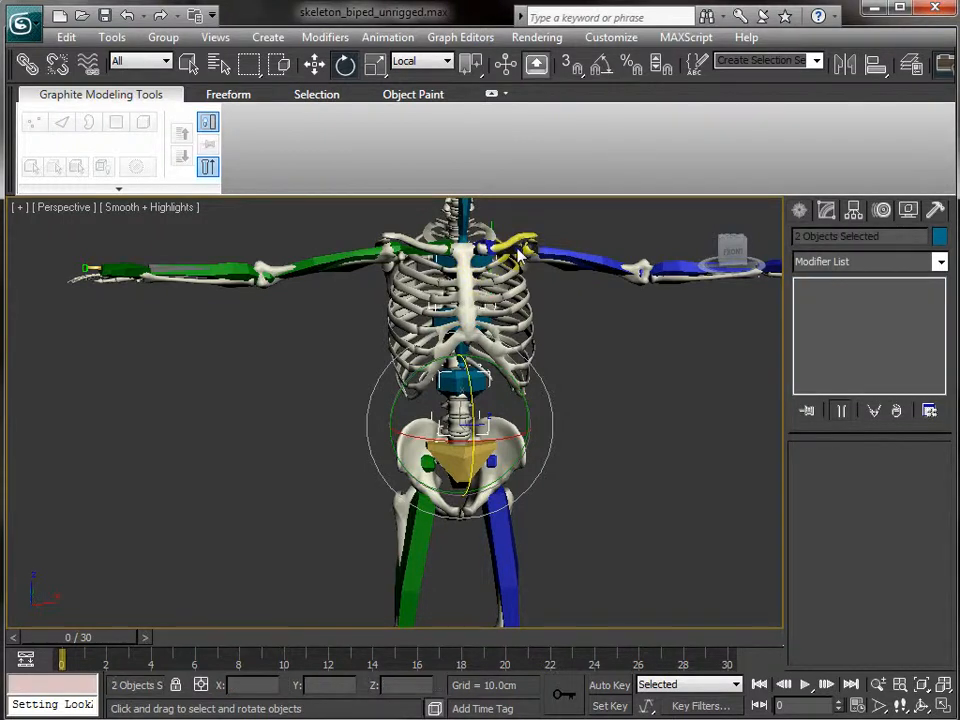
ctrl+click(517, 249)
drag(473, 403, 457, 372)
key(ctrl+z)
click(589, 400)
Examine how the left elbow and forearm bones sit against the biped's upper arm and forearm.
alt+middle_drag(601, 366, 421, 463)
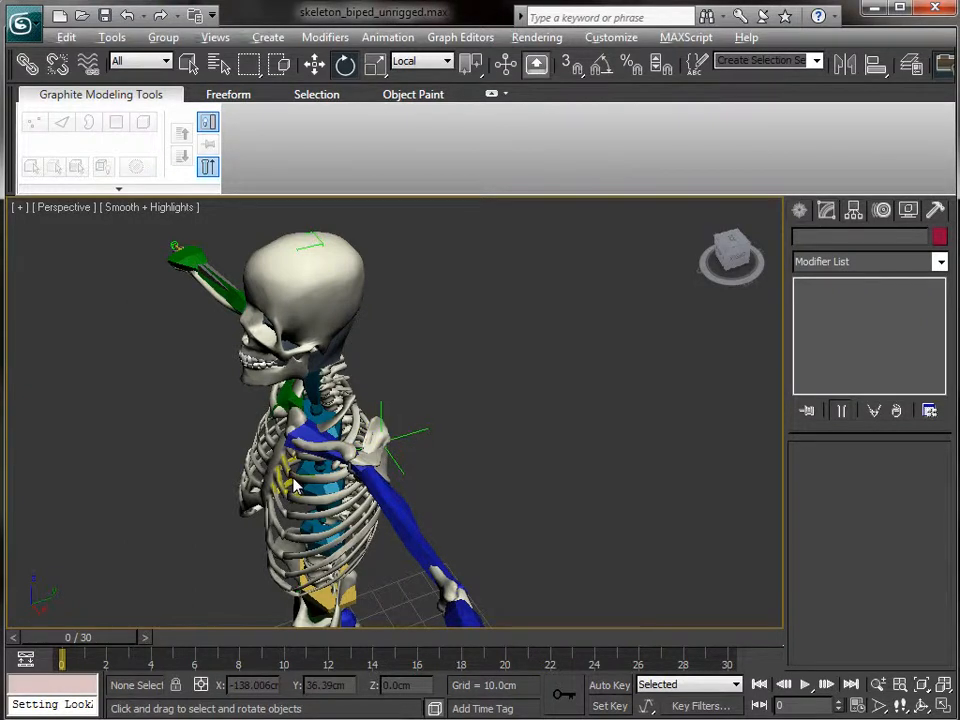
alt+middle_drag(232, 515, 425, 418)
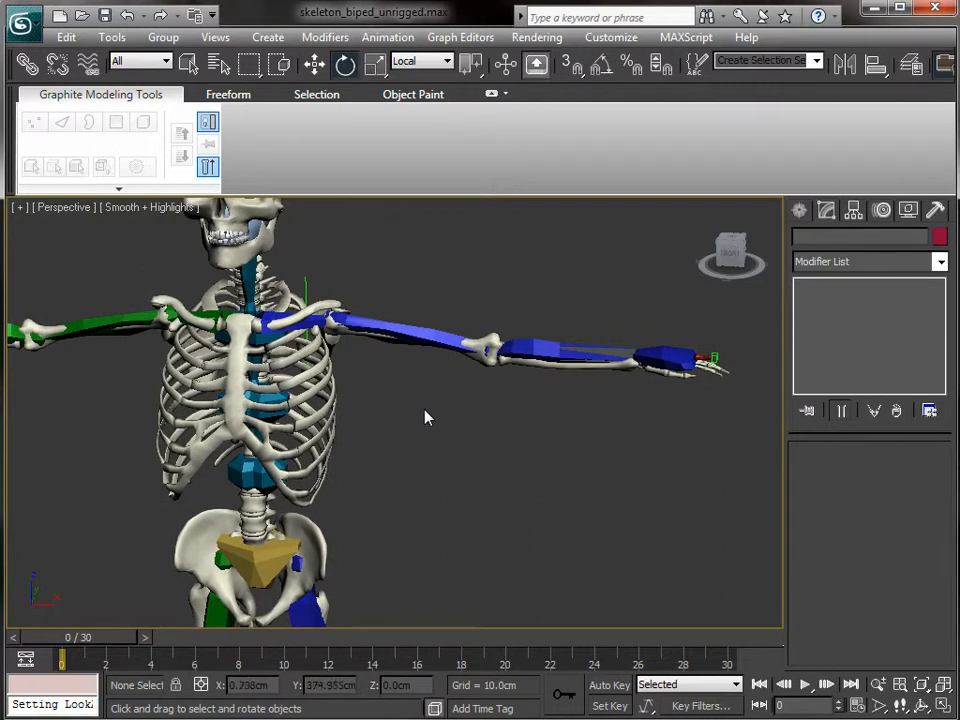
alt+middle_drag(528, 405, 443, 488)
scroll(505, 413, up, 5)
scroll(446, 495, down, 5)
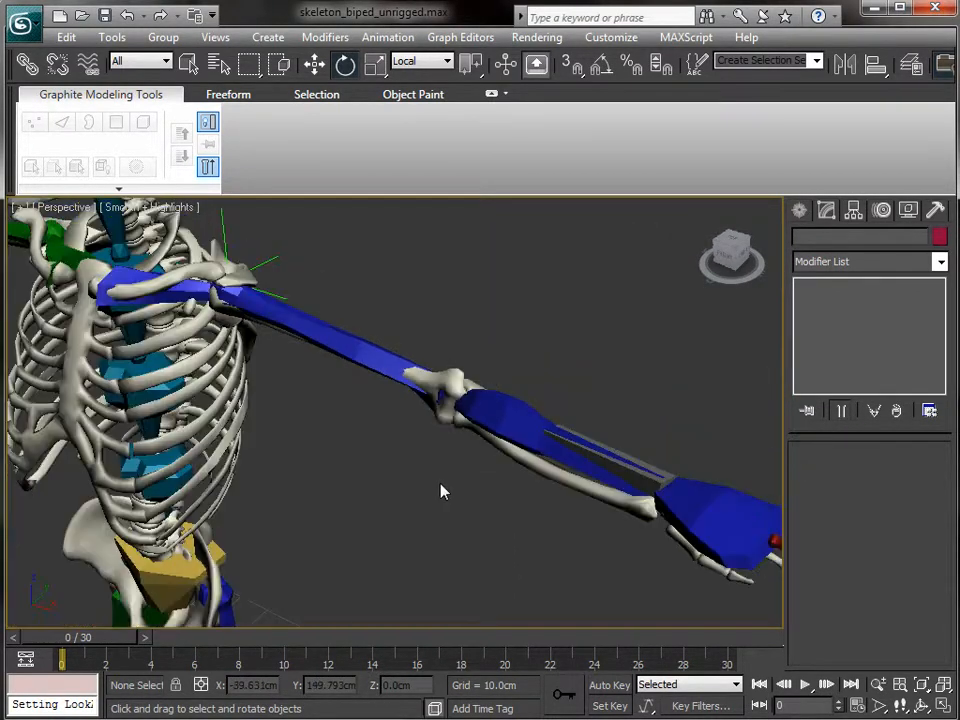
scroll(442, 491, up, 5)
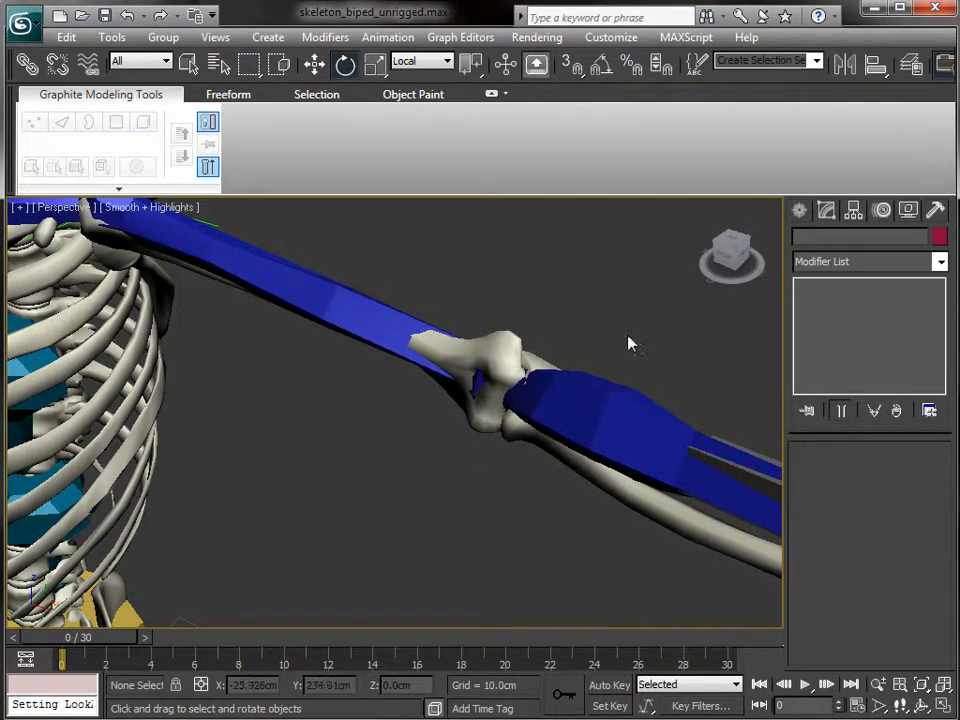
middle_drag(636, 341, 456, 351)
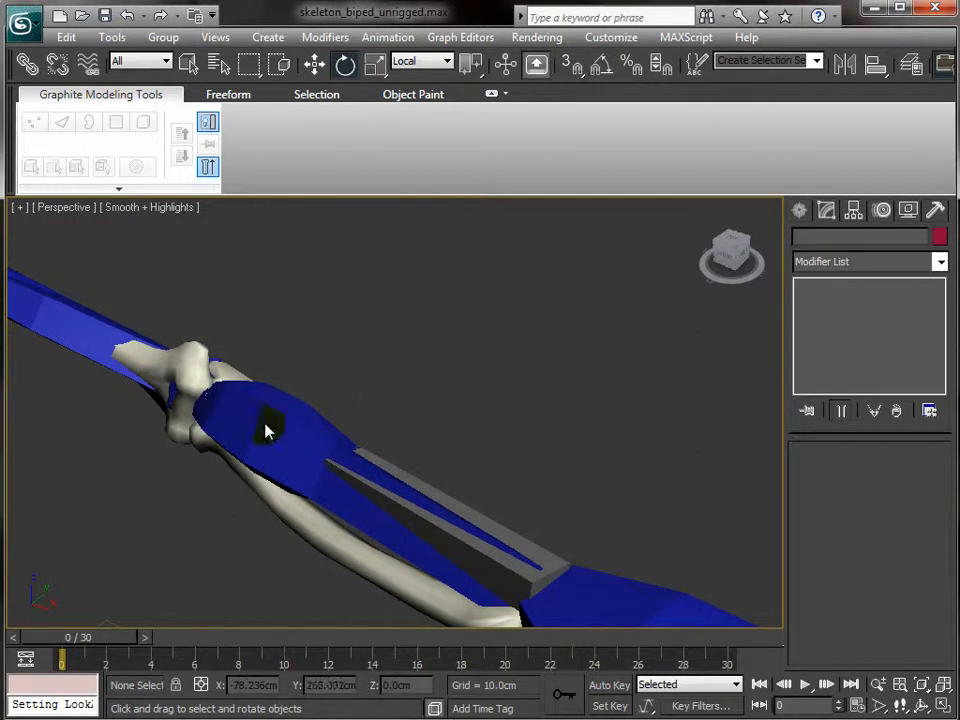
click(281, 414)
click(418, 285)
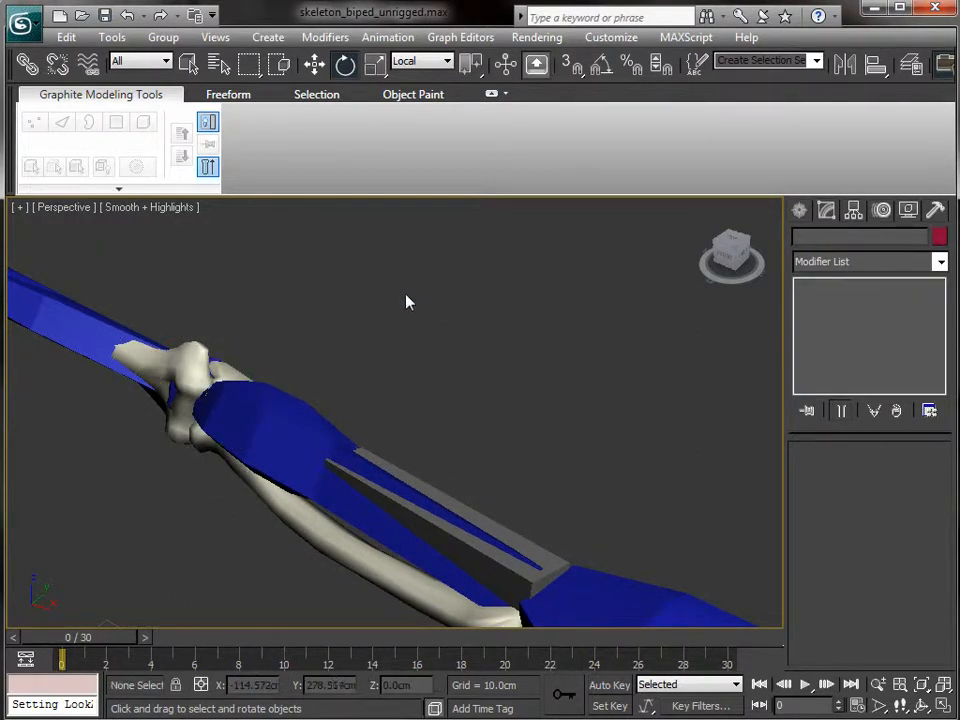
Link the left radius and the left ulna to the biped's left forearm as their parent.
alt+middle_drag(392, 359, 415, 359)
middle_drag(482, 371, 184, 163)
middle_drag(266, 407, 360, 535)
click(27, 63)
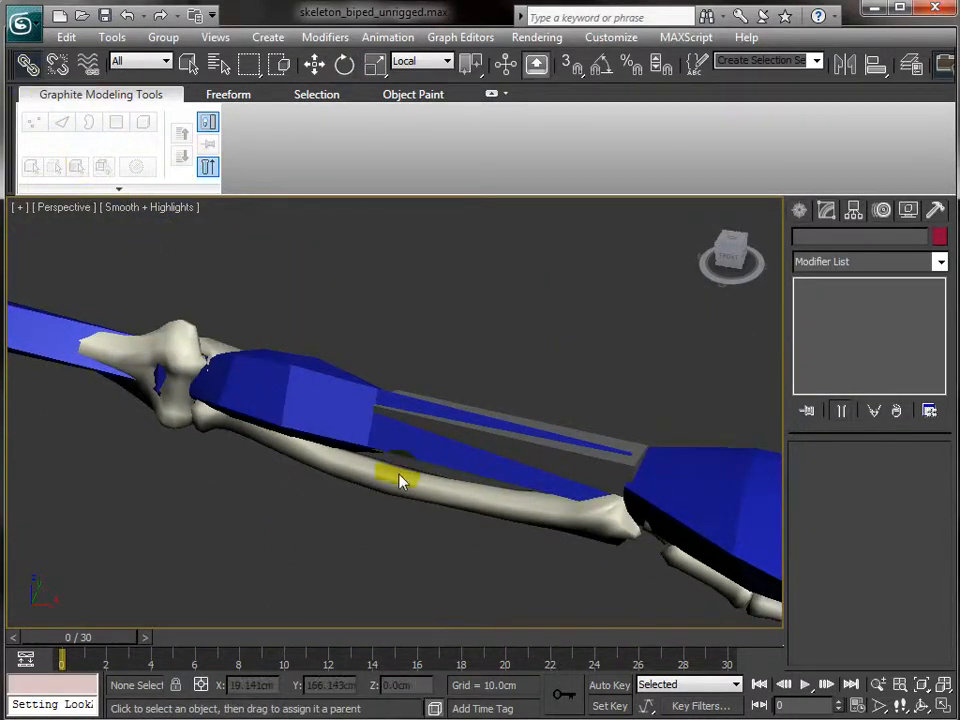
drag(393, 488, 279, 386)
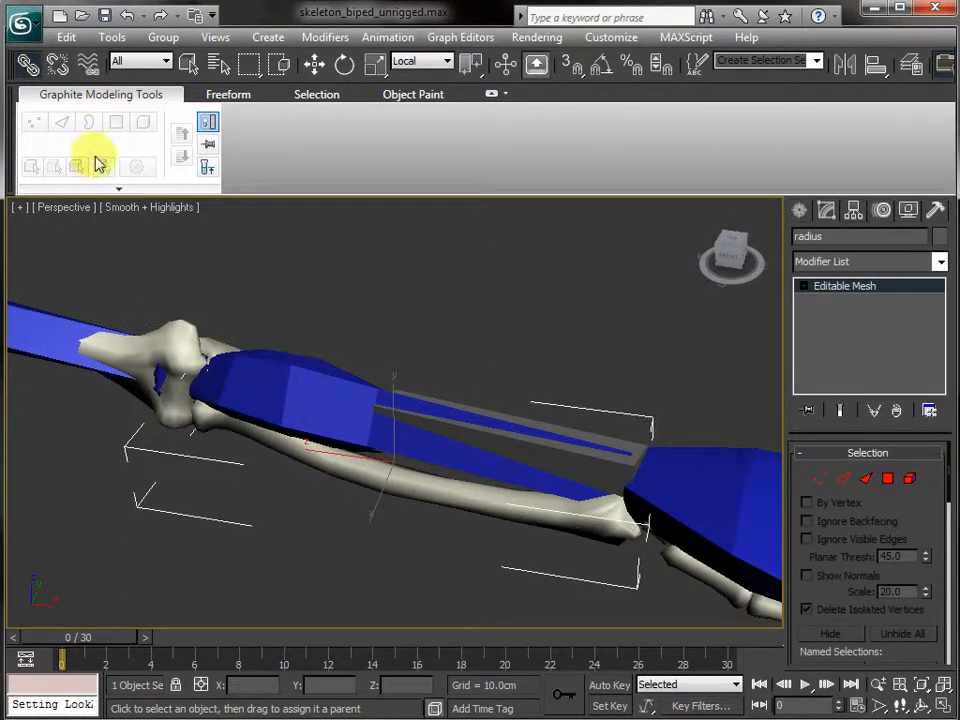
alt+middle_drag(565, 347, 448, 371)
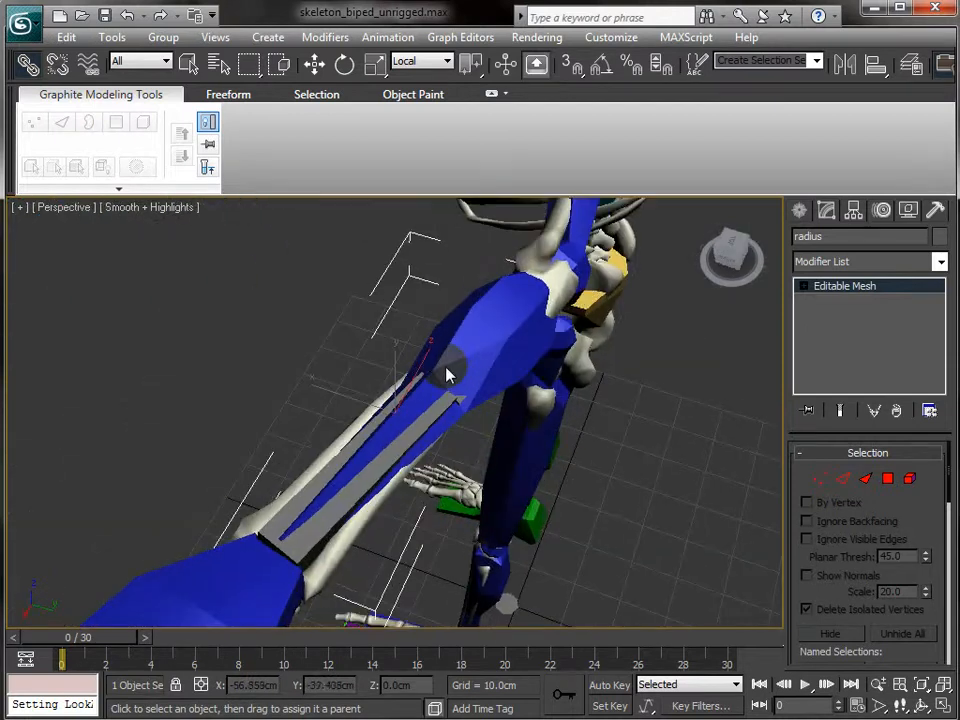
drag(321, 576, 491, 320)
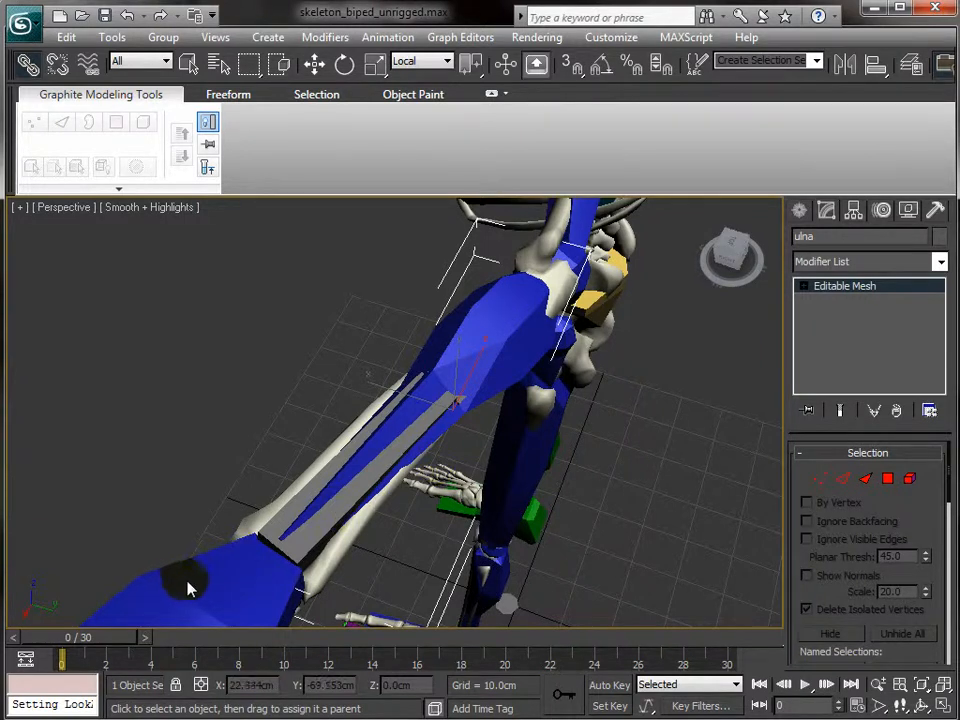
Try posing the biped's left hand to test how the linked forearm bones respond.
key(q)
click(247, 583)
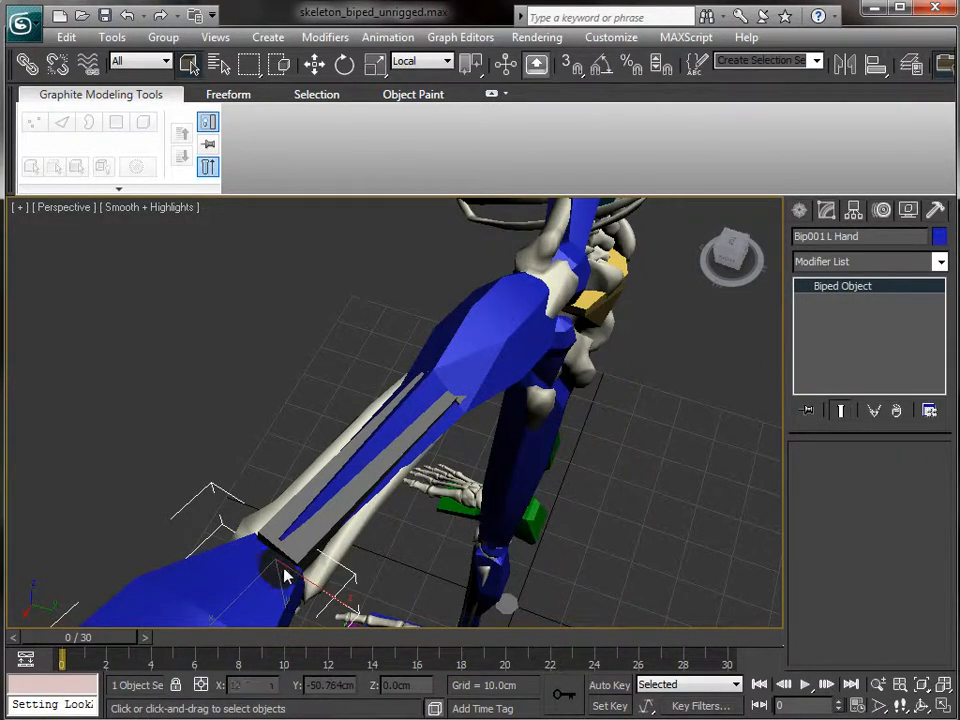
key(w)
drag(284, 596, 333, 628)
key(e)
alt+middle_drag(219, 452, 442, 402)
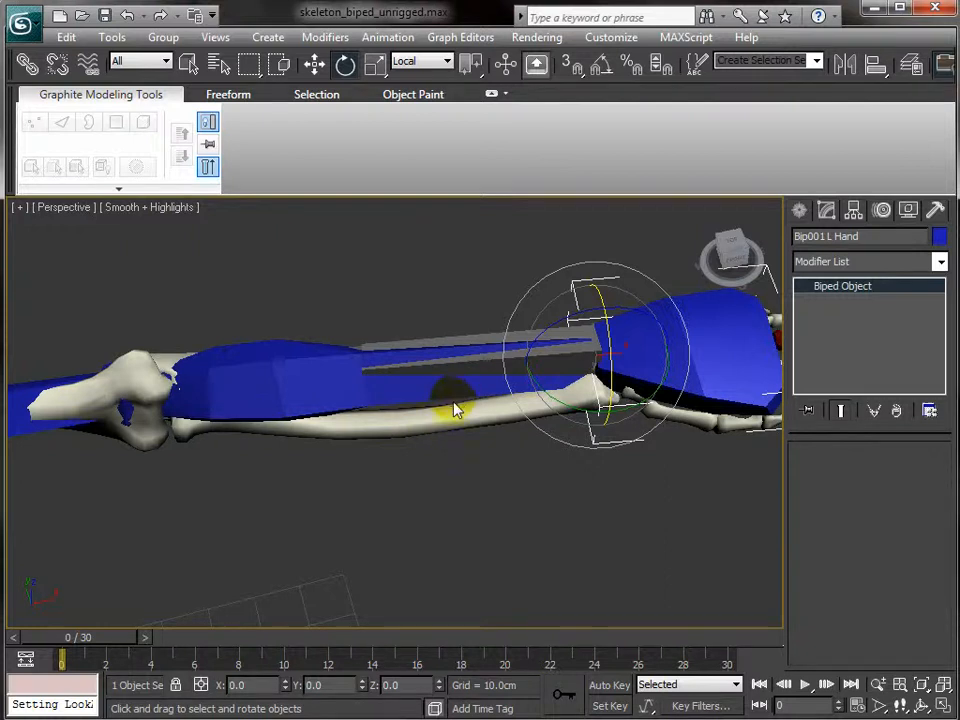
Select the left ulna and examine how it runs along the biped's forearm between elbow and wrist.
alt+middle_drag(422, 474, 399, 521)
alt+middle_drag(360, 463, 487, 535)
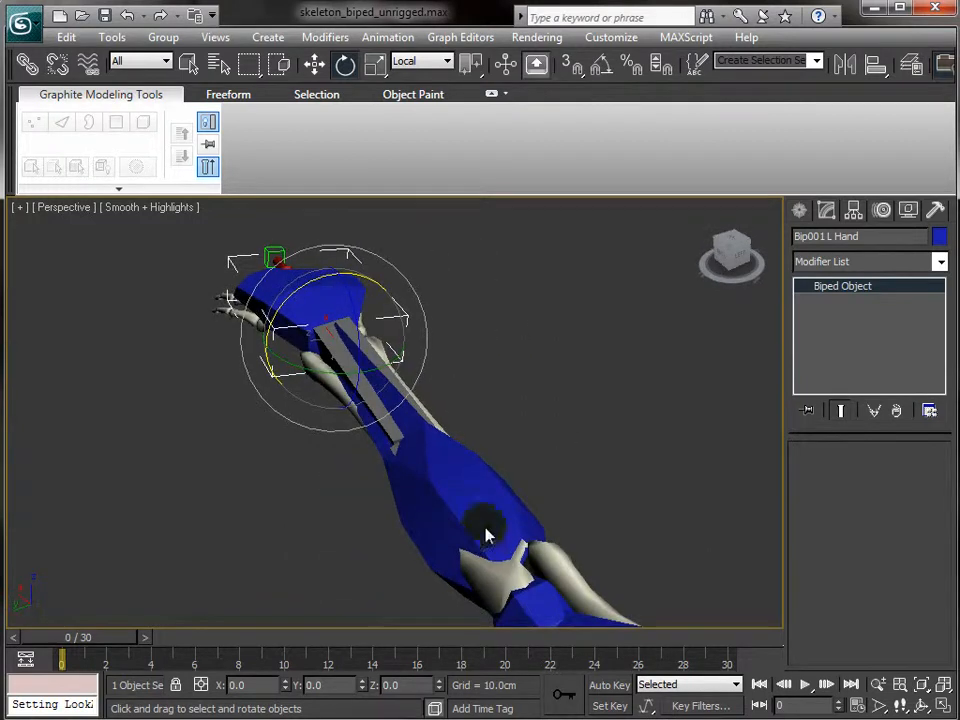
click(487, 580)
alt+middle_drag(542, 449, 16, 350)
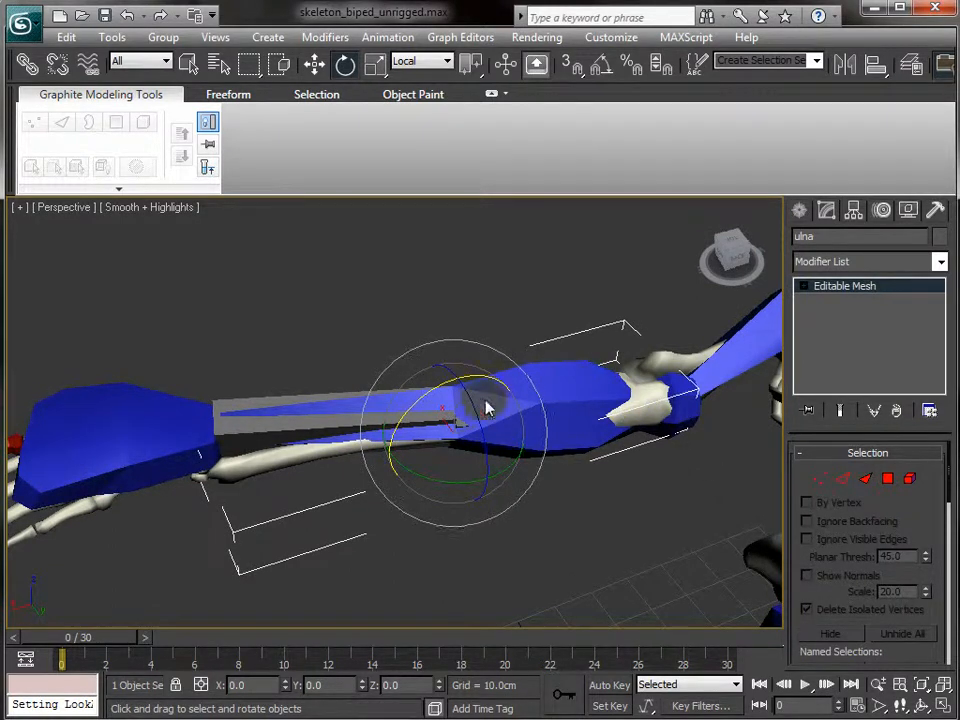
key(alt)
scroll(323, 521, up, 3)
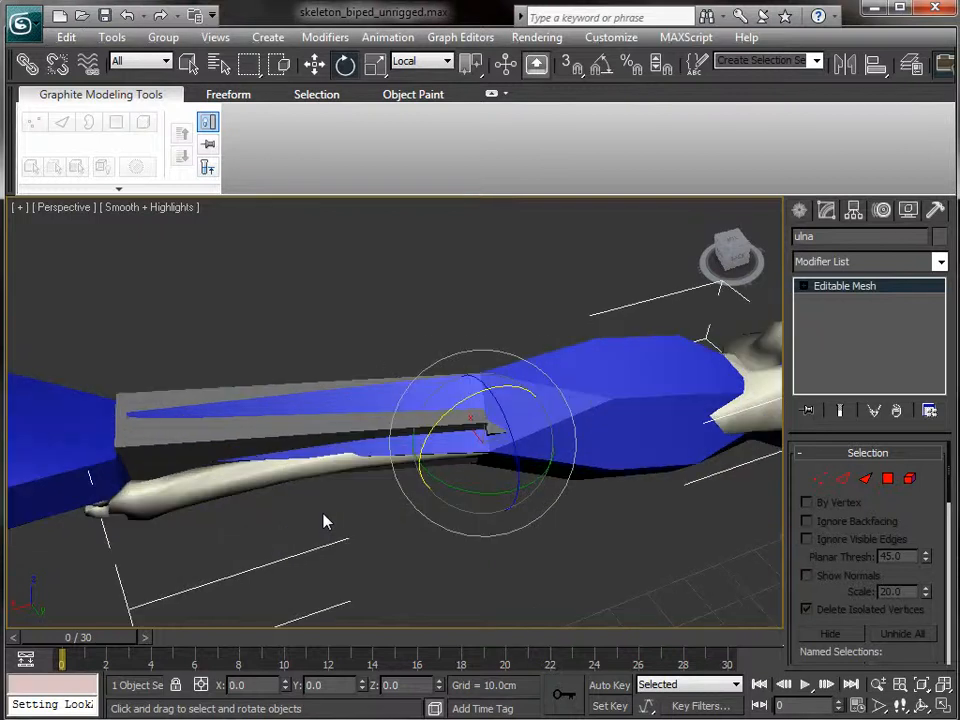
Try rotating the biped's left hand to test how the forearm mesh deforms at the wrist, and undo the rotation.
alt+middle_drag(116, 508, 191, 500)
click(182, 495)
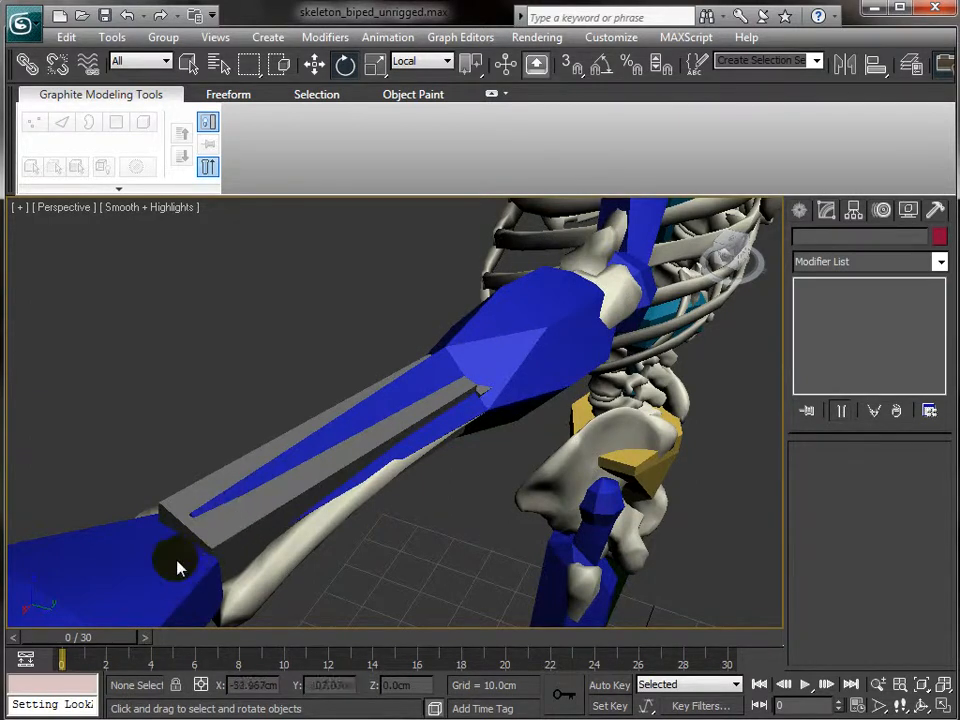
click(184, 556)
mouse_move(206, 528)
mouse_down()
mouse_move(210, 535)
mouse_move(152, 423)
mouse_move(156, 311)
mouse_move(257, 521)
mouse_move(261, 572)
mouse_move(199, 381)
mouse_move(216, 482)
mouse_move(250, 562)
mouse_move(206, 431)
mouse_move(197, 343)
mouse_move(222, 450)
mouse_up()
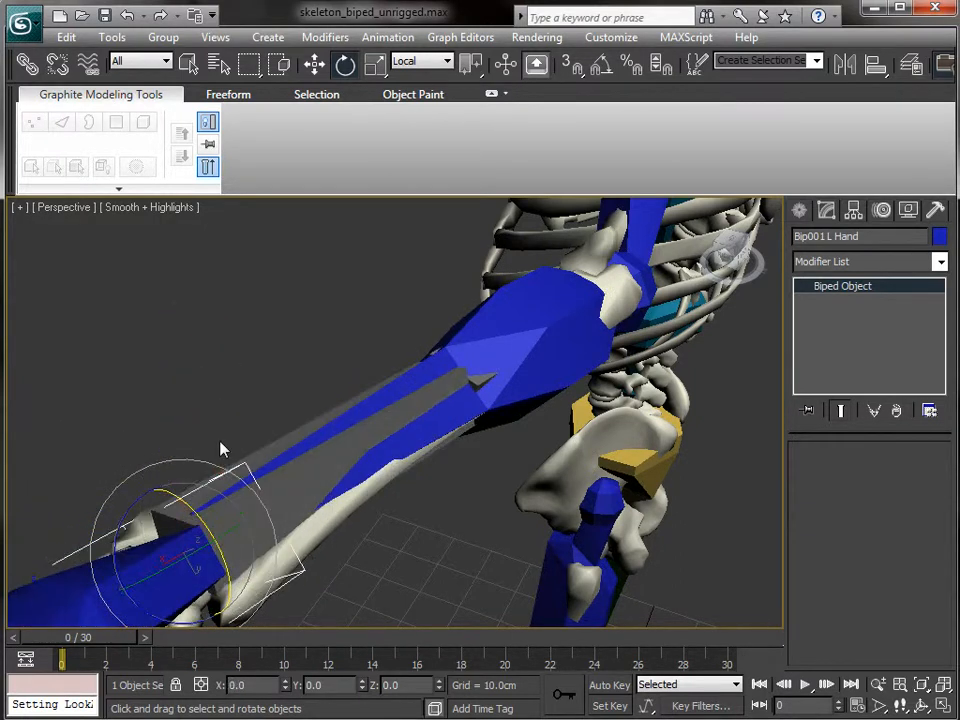
key(ctrl+z)
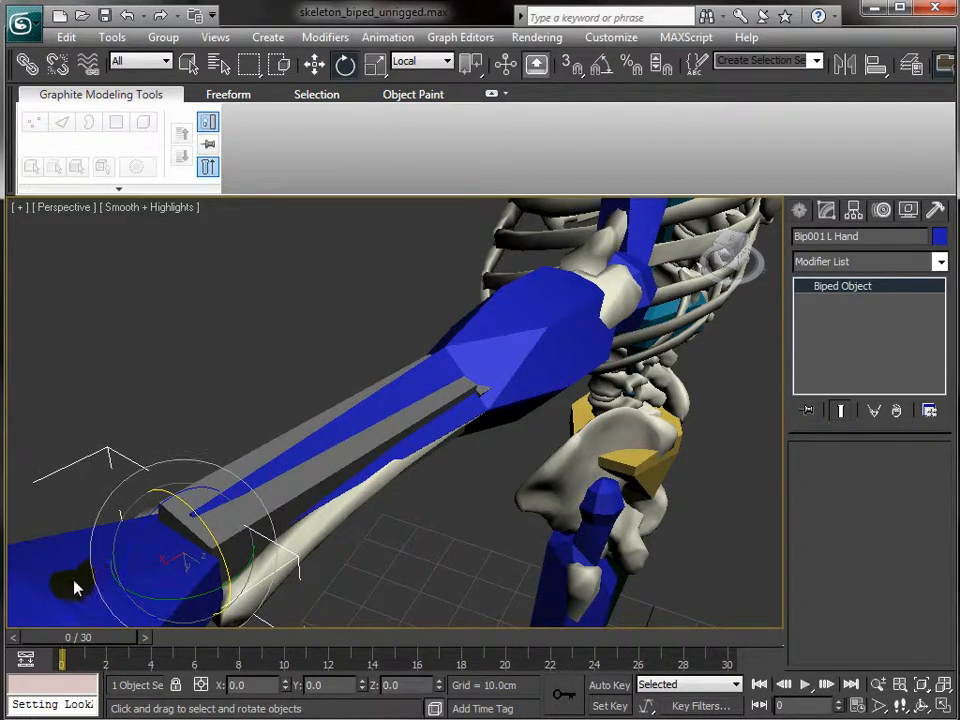
click(478, 528)
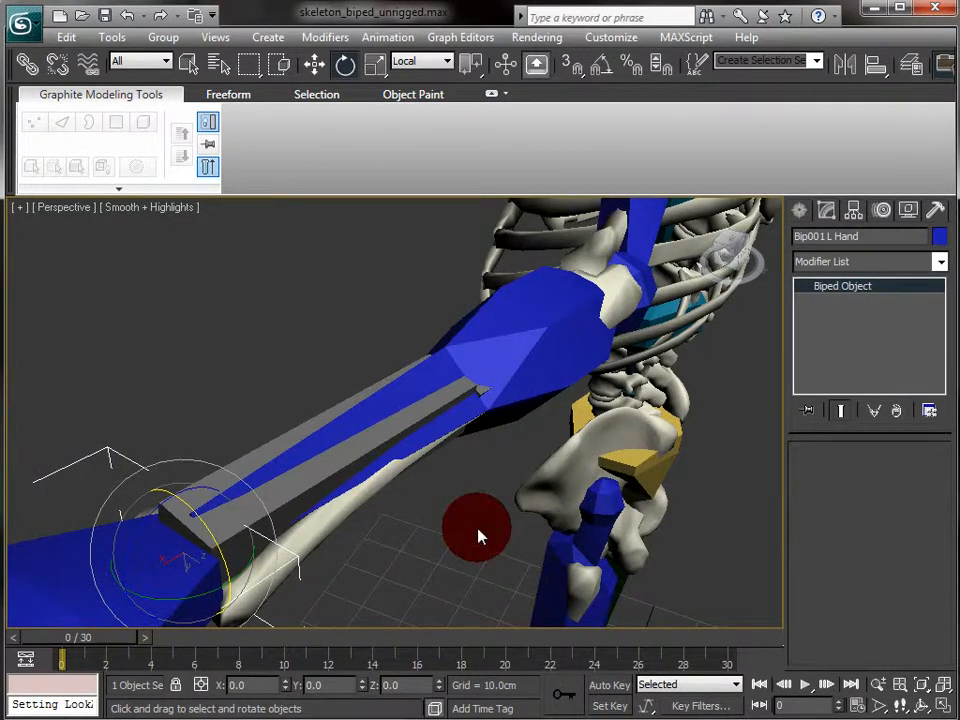
Examine the left arm from elbow to fingers, and the clavicles and scapulae around the biped's shoulders from front and back.
scroll(478, 528, down, 4)
alt+middle_drag(266, 434, 550, 435)
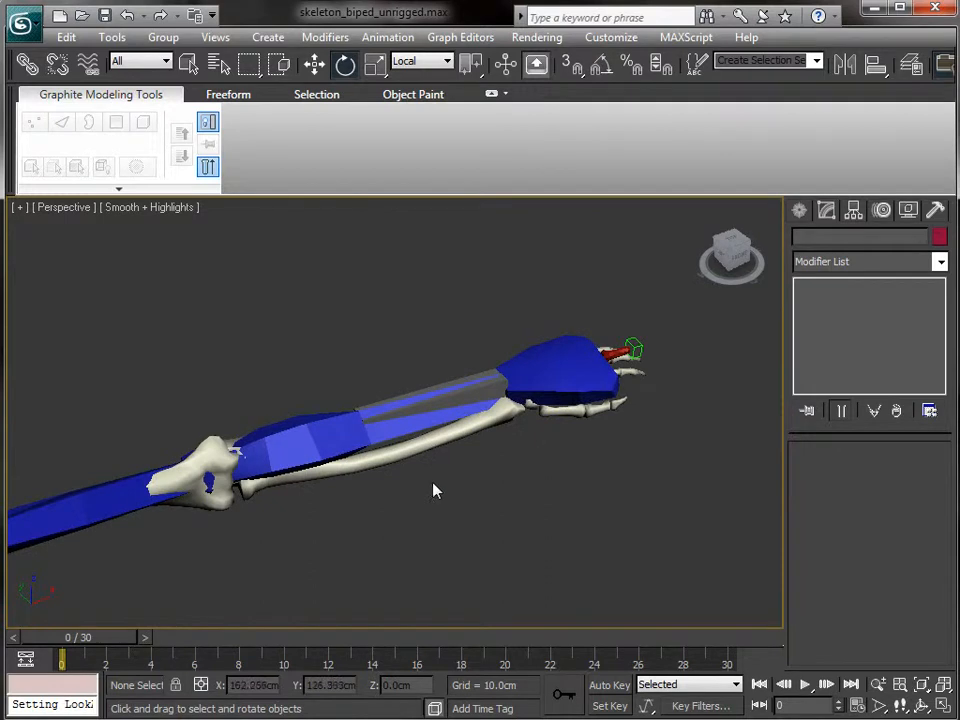
scroll(433, 490, up, 4)
click(433, 489)
scroll(450, 515, down, 4)
alt+middle_drag(452, 514, 580, 557)
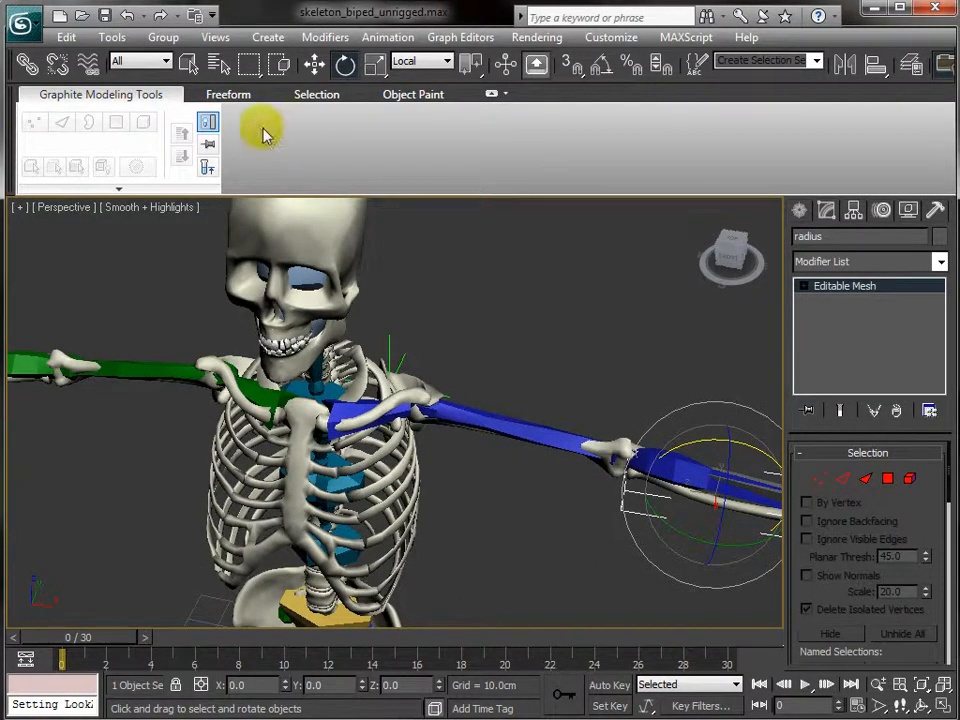
click(491, 312)
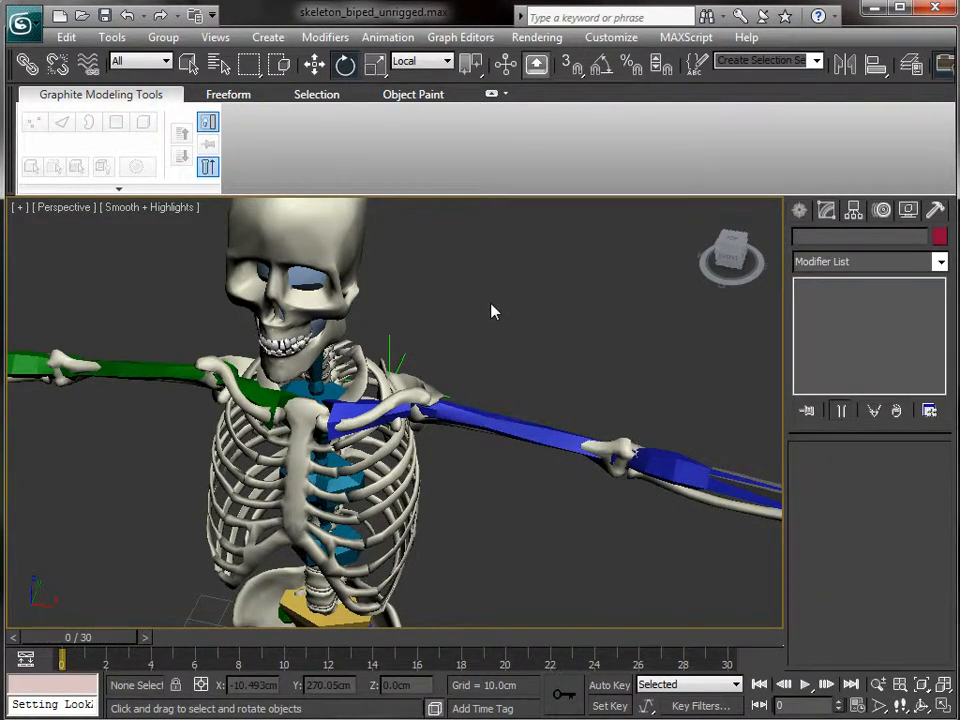
alt+middle_drag(499, 292, 452, 465)
alt+middle_drag(686, 491, 640, 489)
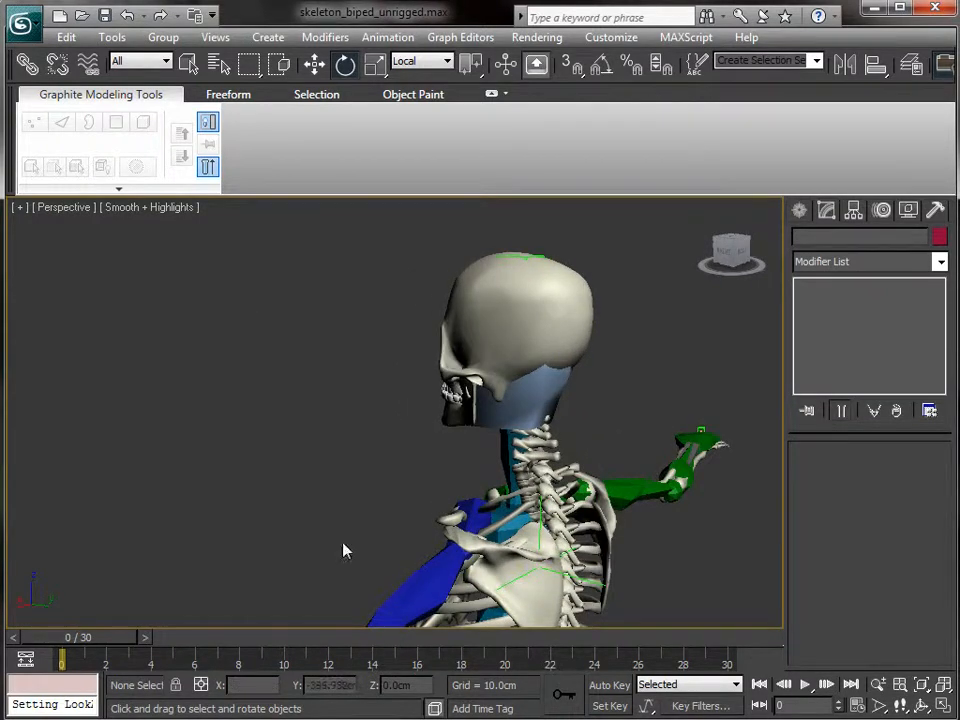
click(612, 528)
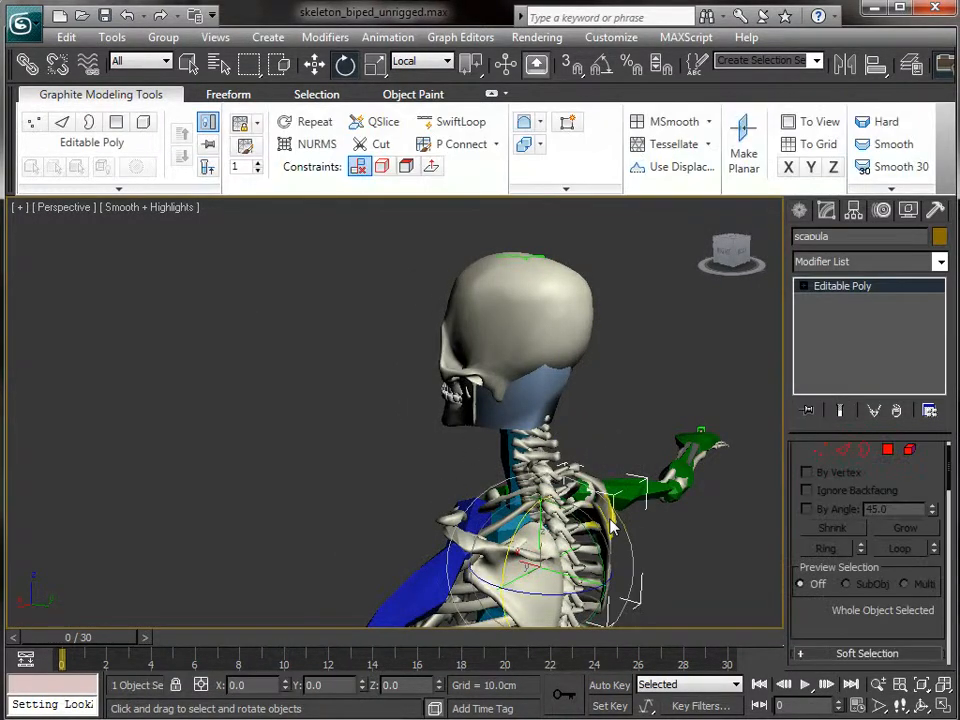
click(335, 470)
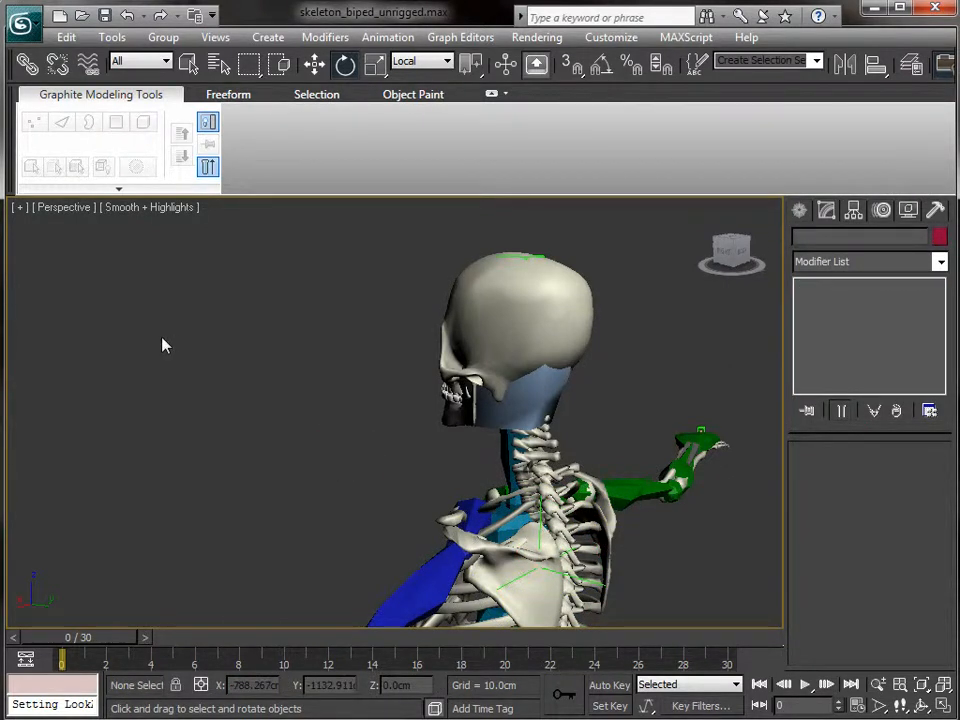
Save the scene as skeleton_biped_rigged.max in the scenes folder, replacing the existing file.
click(30, 27)
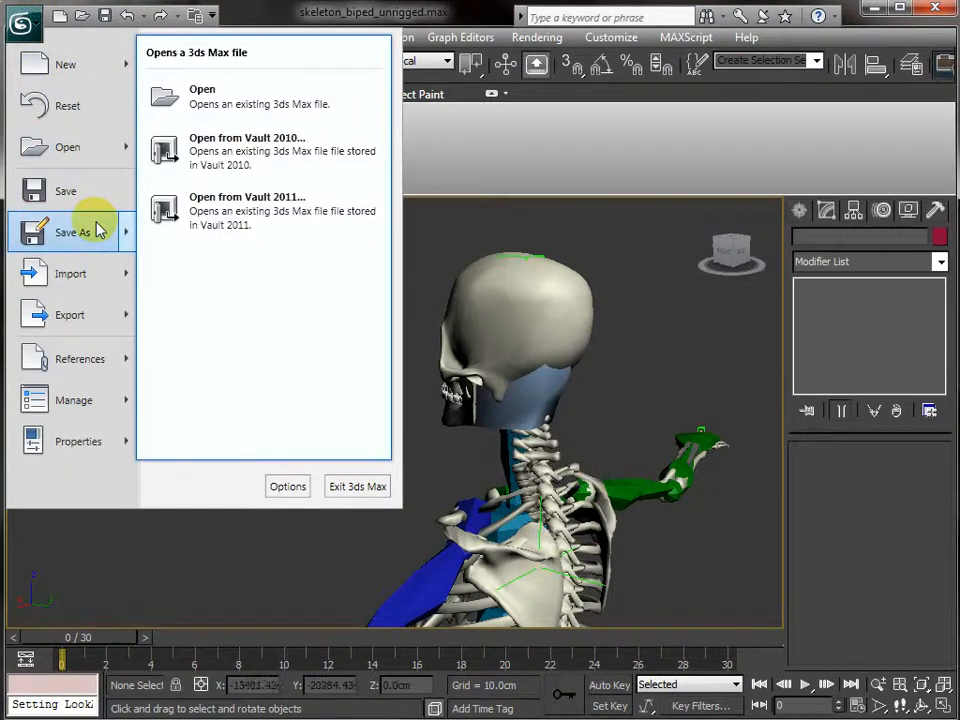
click(99, 231)
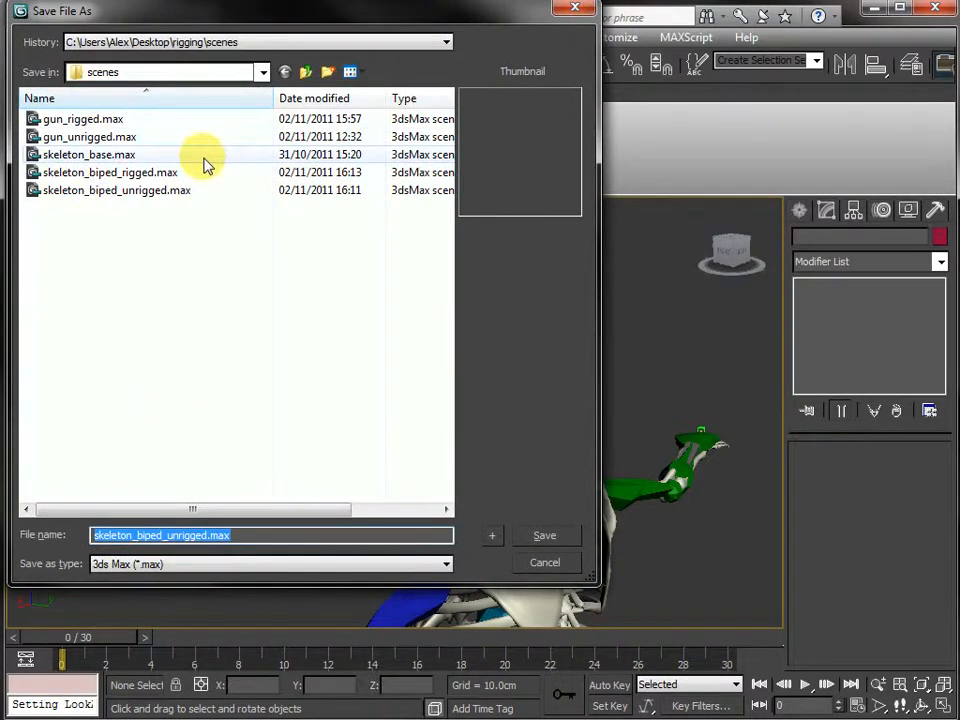
click(145, 178)
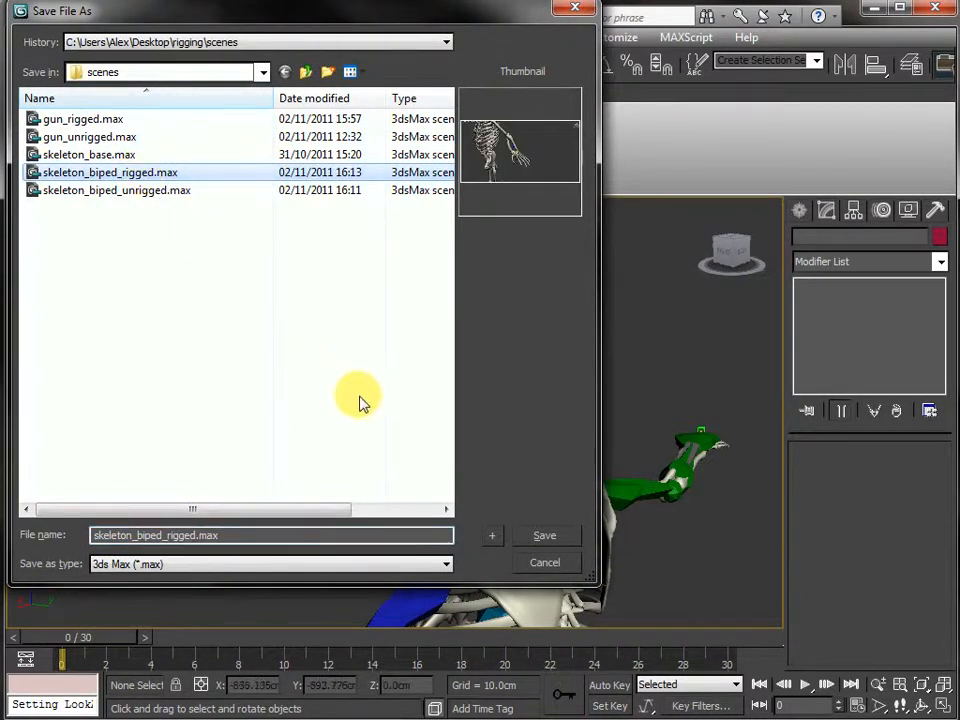
click(546, 545)
click(585, 427)
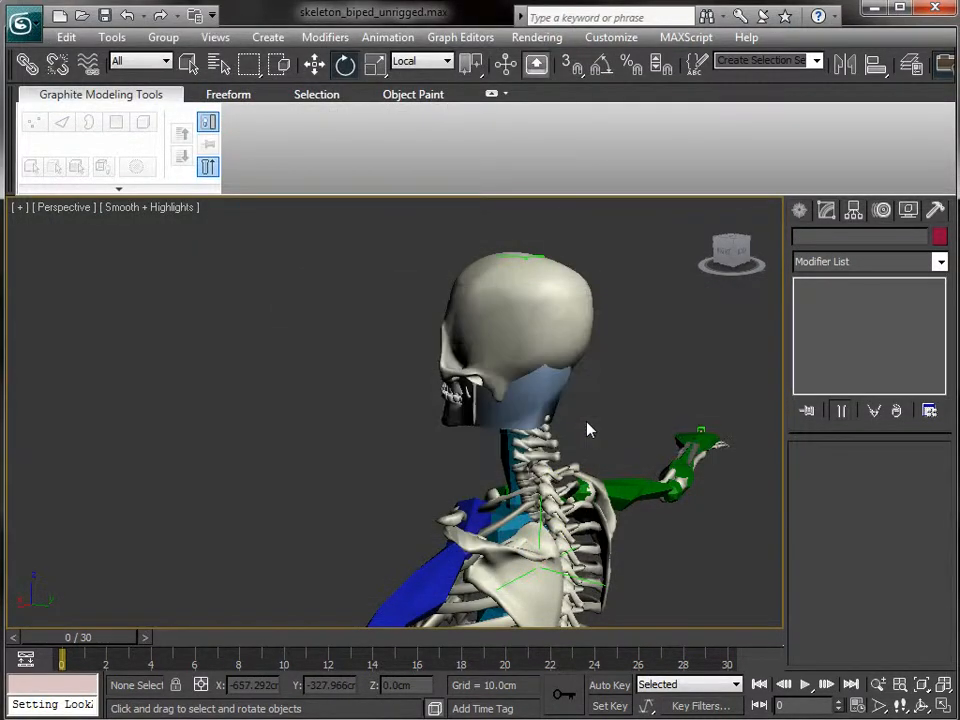